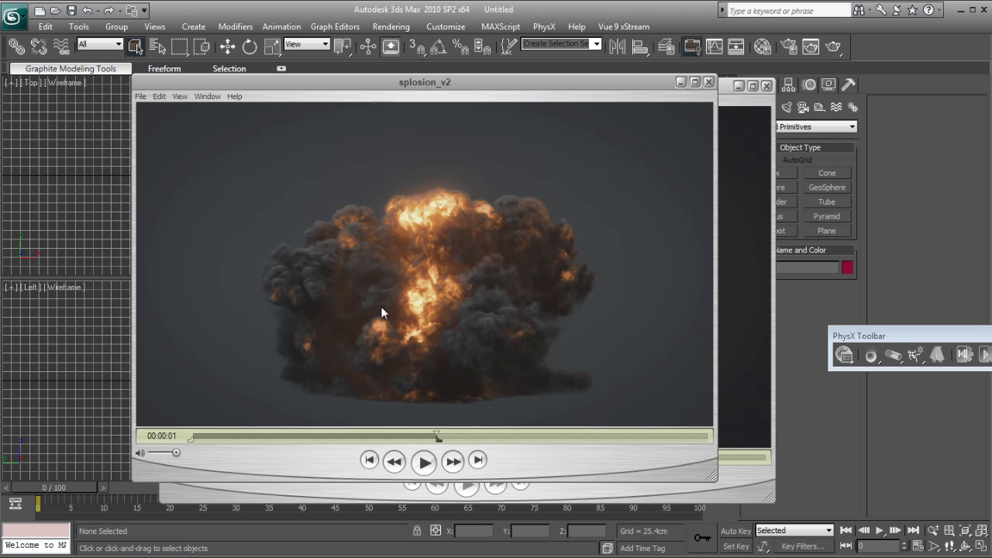
Step: Play and scrub through the splosion_v2 and splosions reference clips to examine the explosions, and return to the empty 3ds Max scene
left_click_drag(449, 434, 219, 430)
key("space")
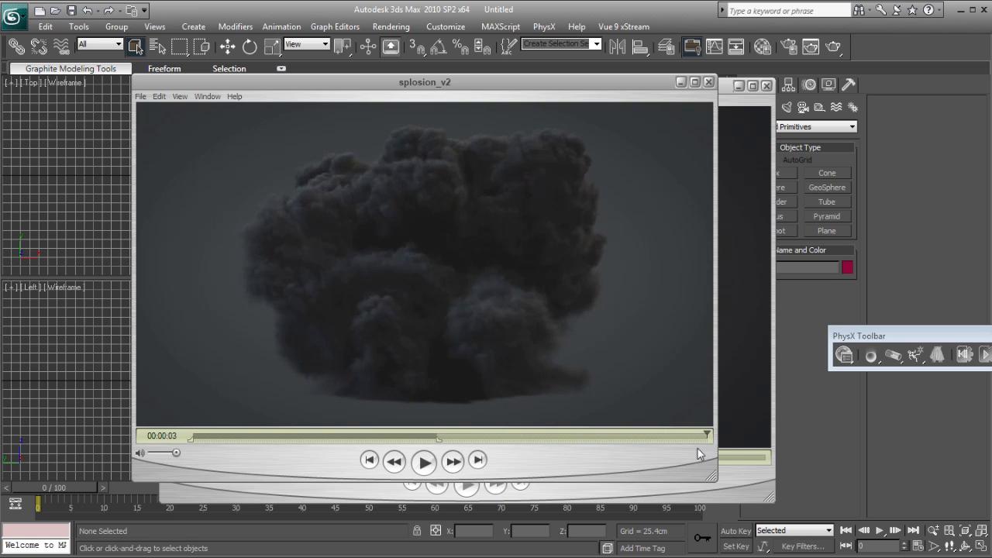
left_click_drag(634, 440, 488, 438)
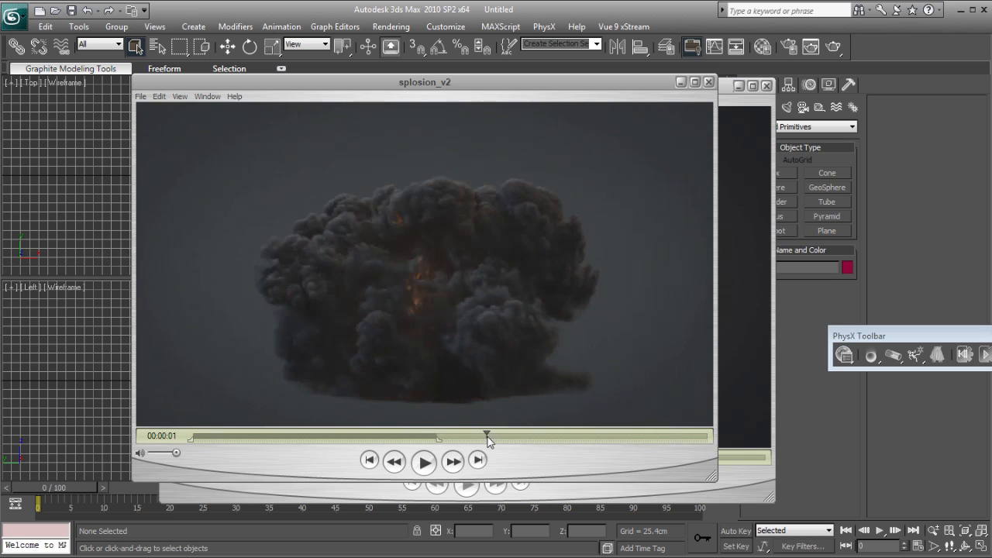
left_click(759, 356)
left_click(466, 482)
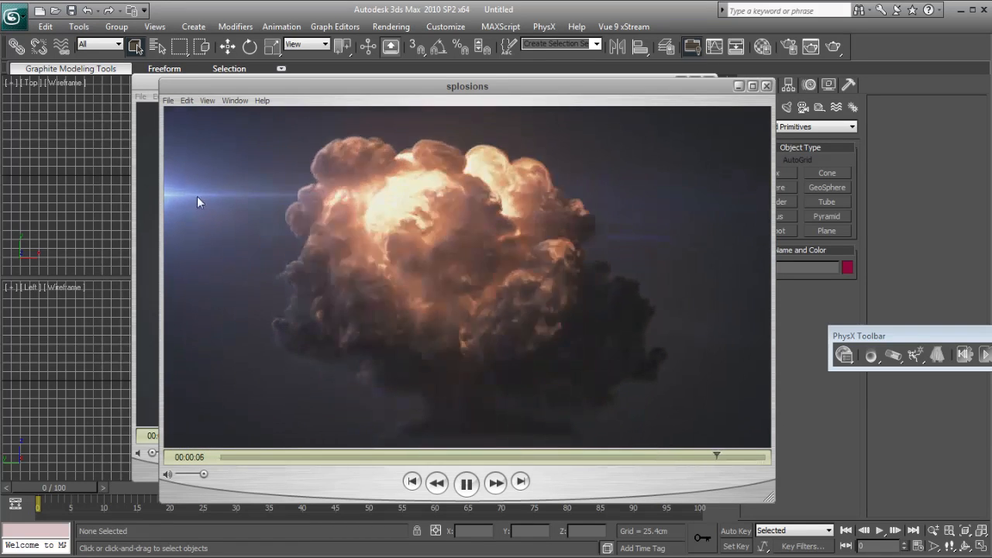
left_click(353, 6)
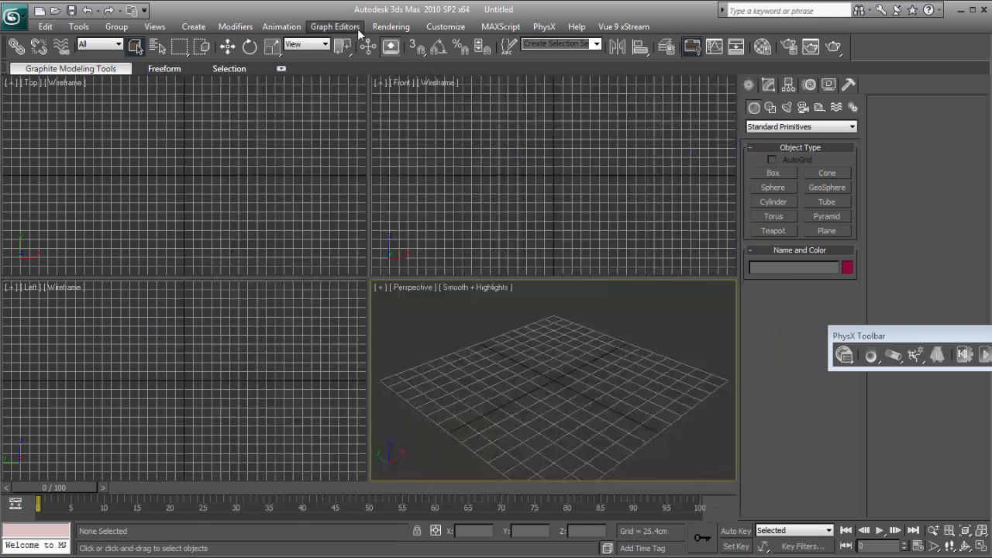
Step: Open Particle View and create a Standard Flow particle system
left_click(419, 173)
left_click(490, 324)
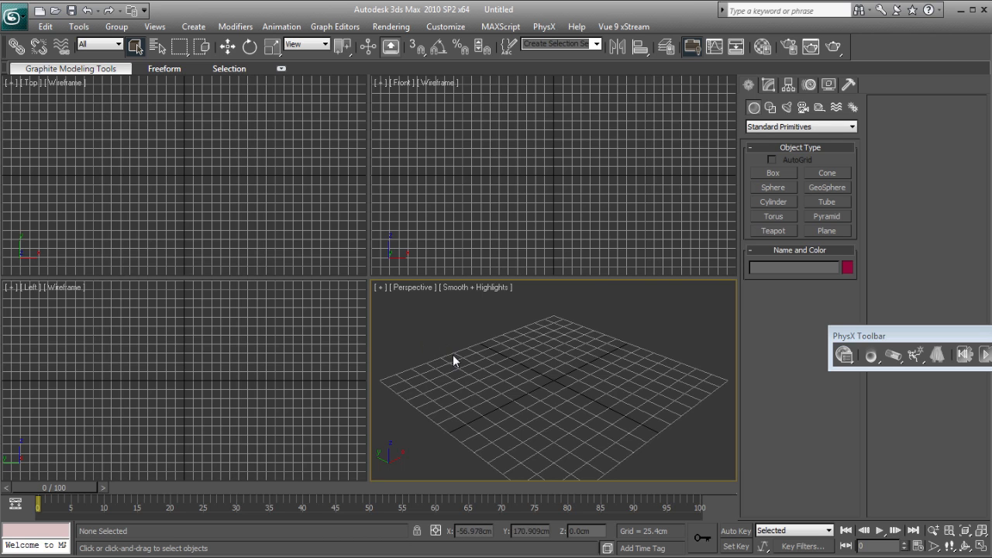
key("6")
left_click_drag(173, 72, 201, 54)
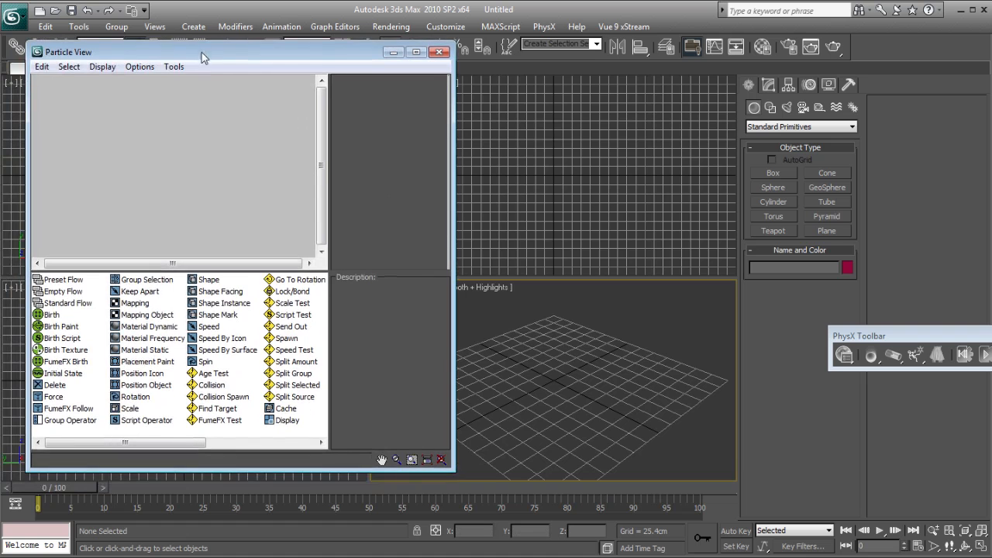
right_click(119, 153)
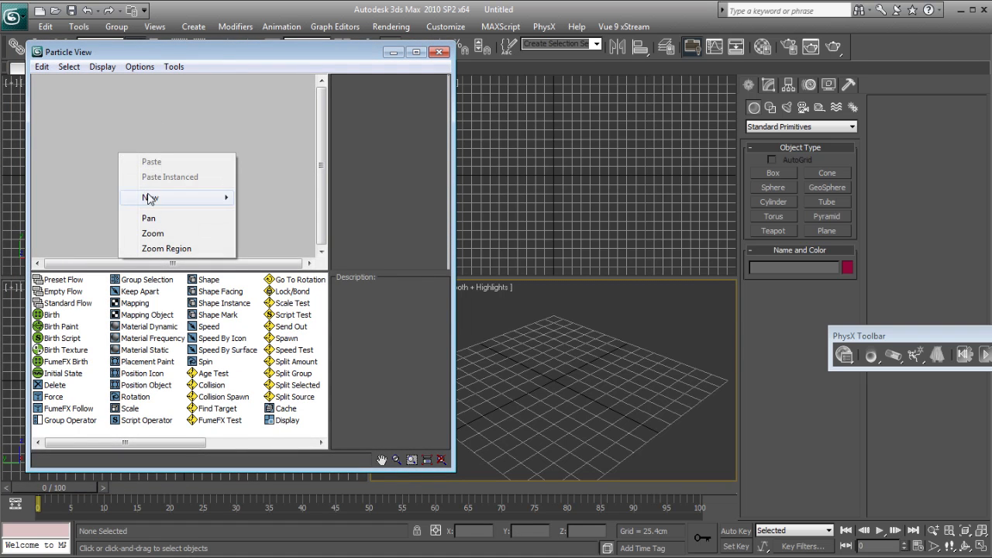
mouse_move(172, 203)
mouse_move(286, 200)
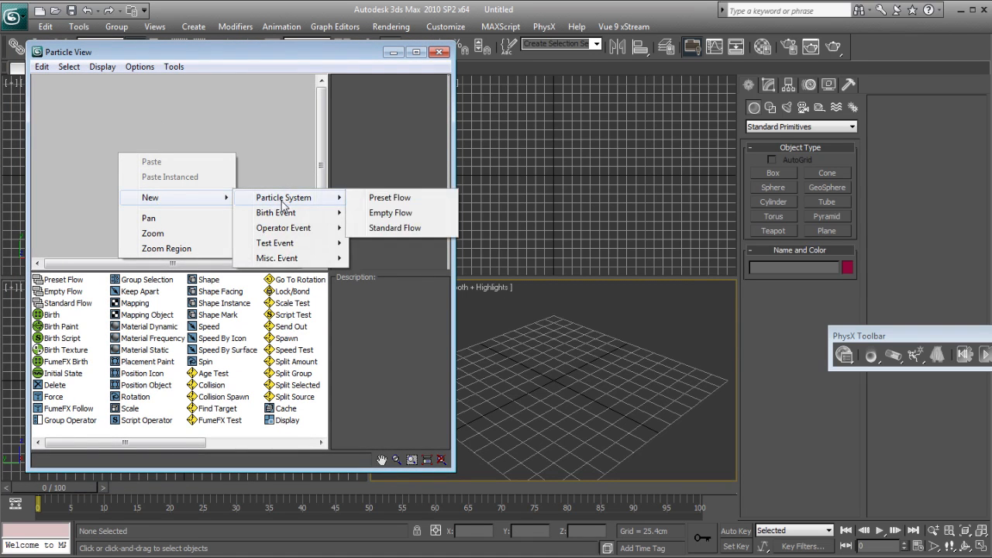
left_click(388, 228)
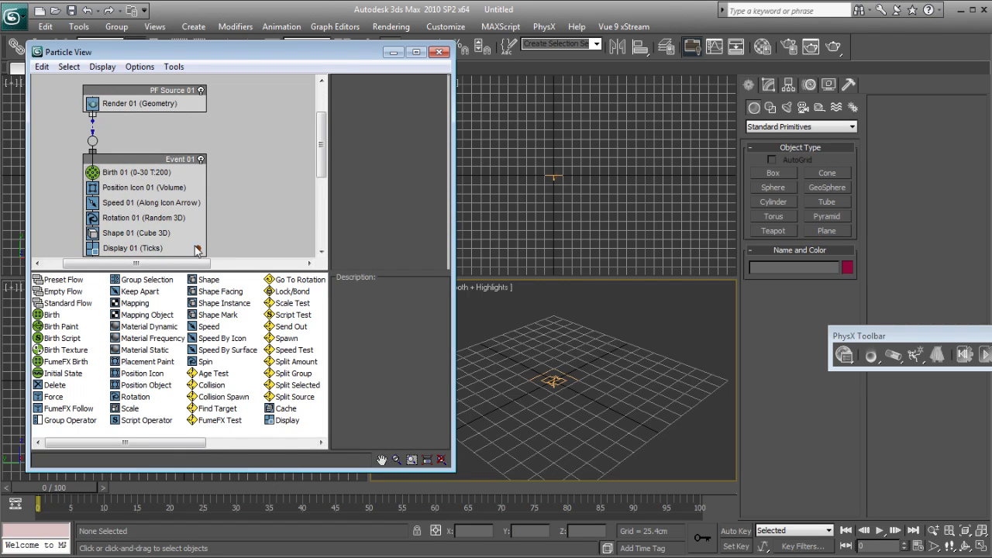
Step: Change the Display 01 particle colour to pale yellow and preview the flow at frame 7
left_click(199, 248)
left_click_drag(399, 125, 450, 129)
left_click(506, 202)
left_click_drag(52, 493, 98, 482)
middle_click_drag(159, 214, 157, 196)
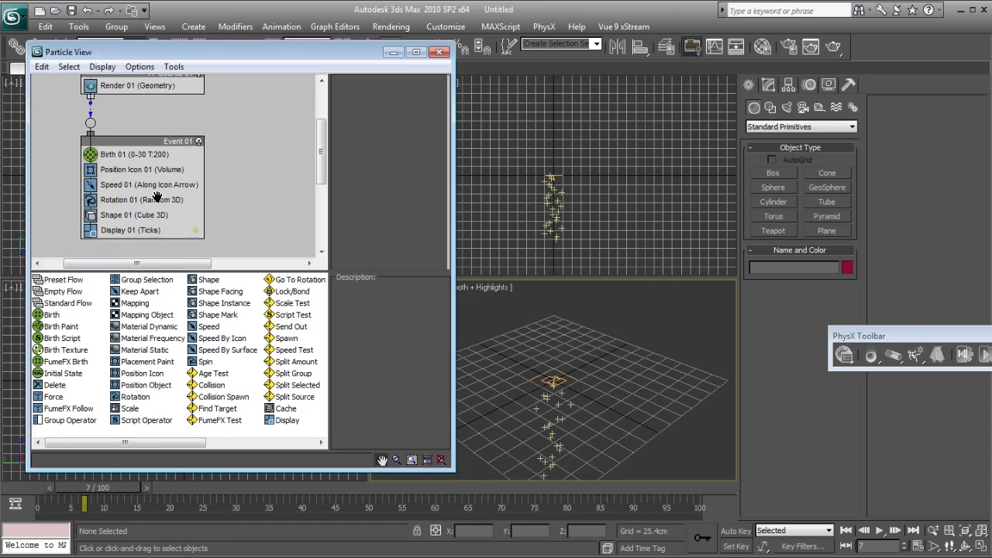
Step: Delete the Shape 01 and Rotation 01 operators from Event 01
left_click(164, 215)
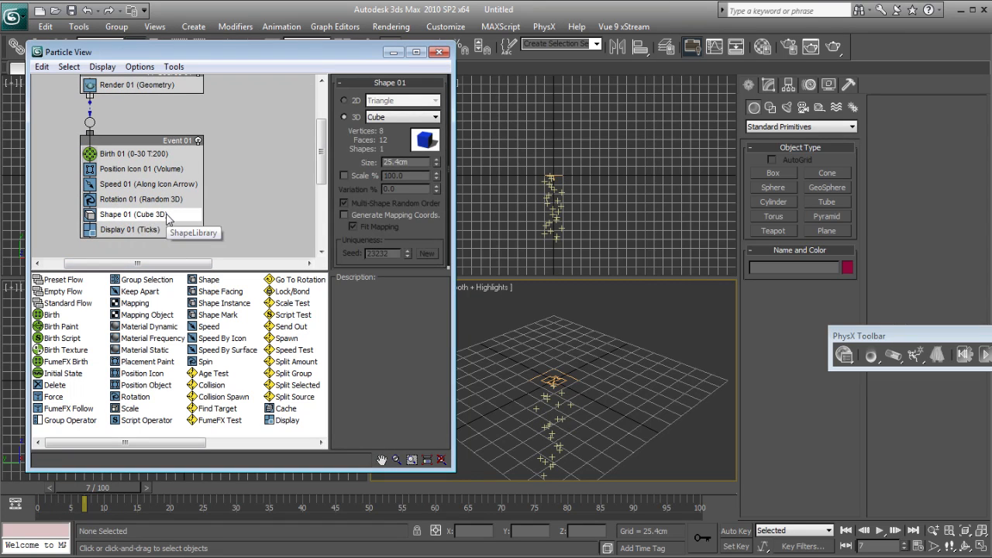
key("Delete")
left_click(121, 203)
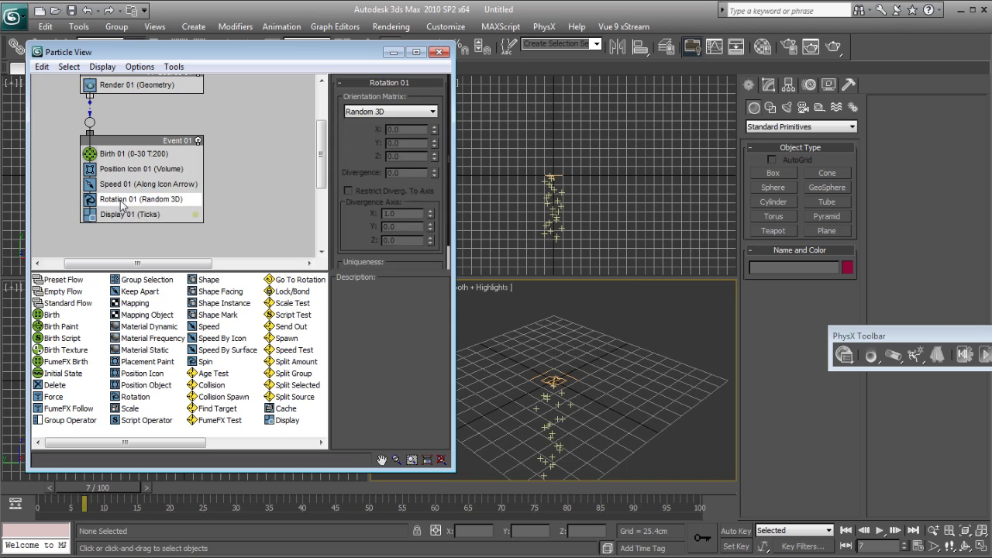
key("Delete")
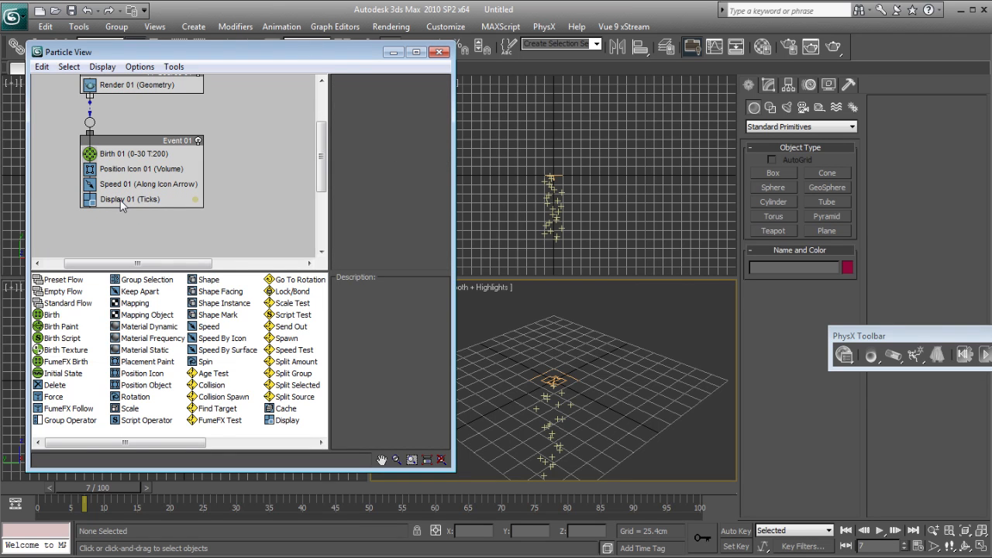
Step: Set the speed of the Speed 01 operator to 400 cm
left_click(125, 186)
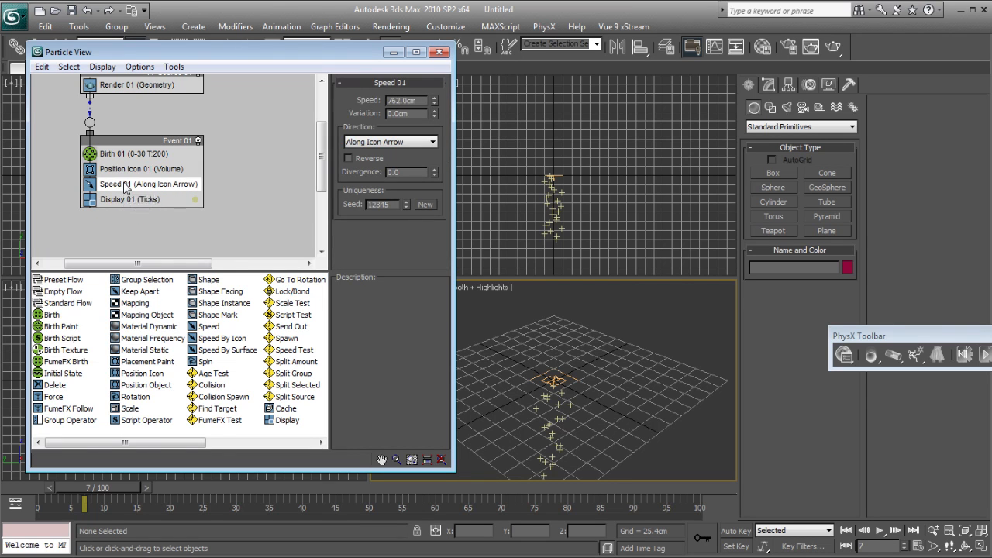
left_click_drag(421, 100, 359, 109)
type("400")
key("Return")
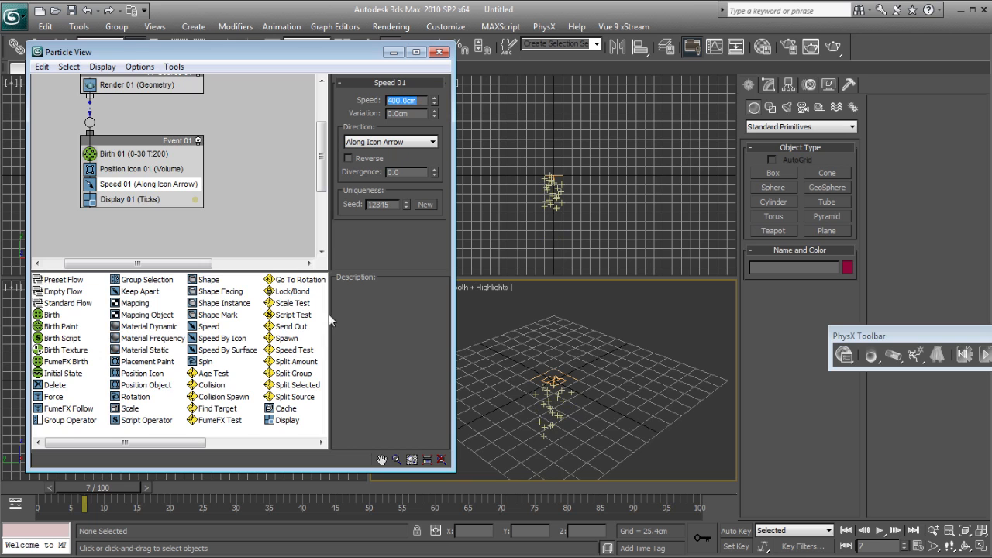
Step: Check the metric display unit in Units Setup and leave the dialog without applying changes
left_click(451, 31)
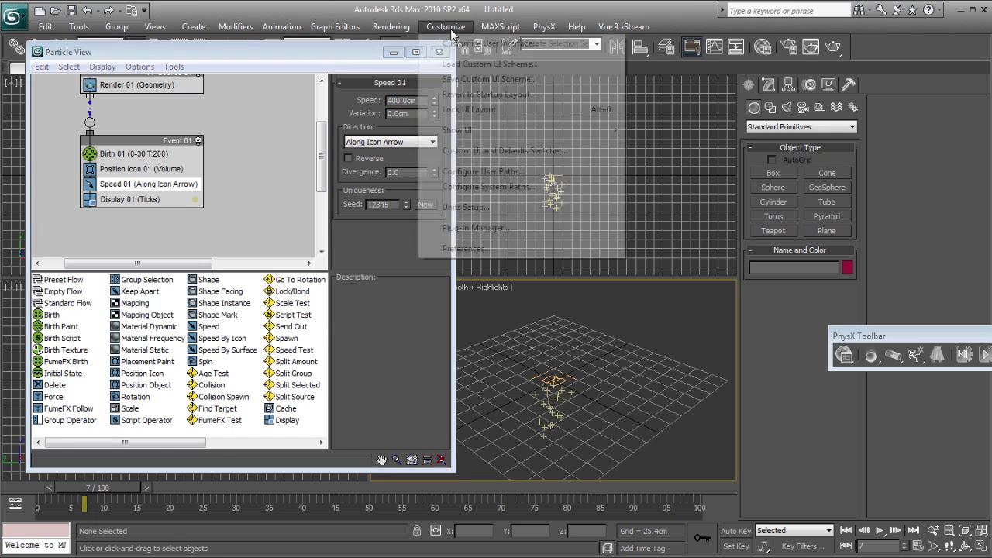
left_click(477, 209)
left_click(448, 236)
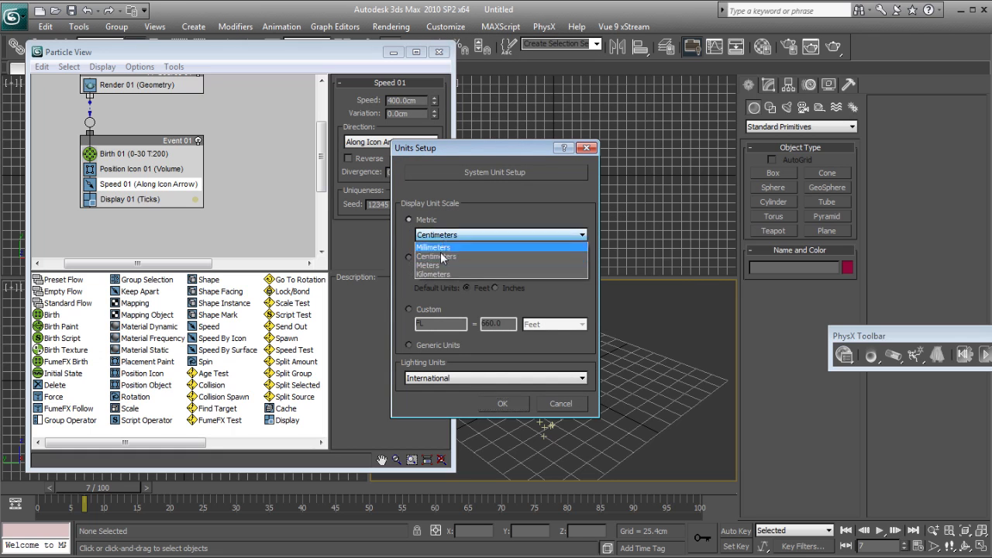
left_click(435, 256)
left_click(561, 403)
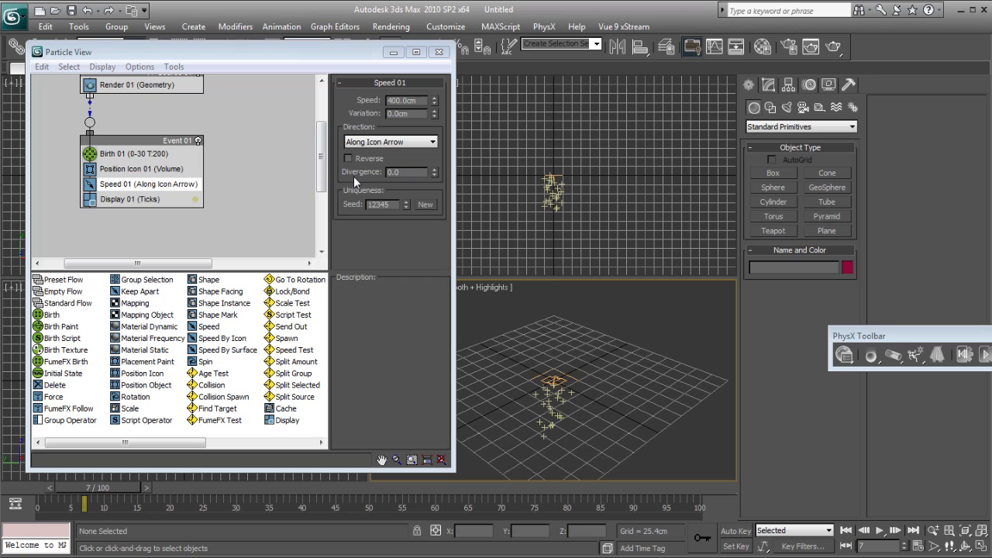
Step: Set the Speed 01 divergence to 90 and reverse the emission direction
left_click_drag(411, 172, 337, 178)
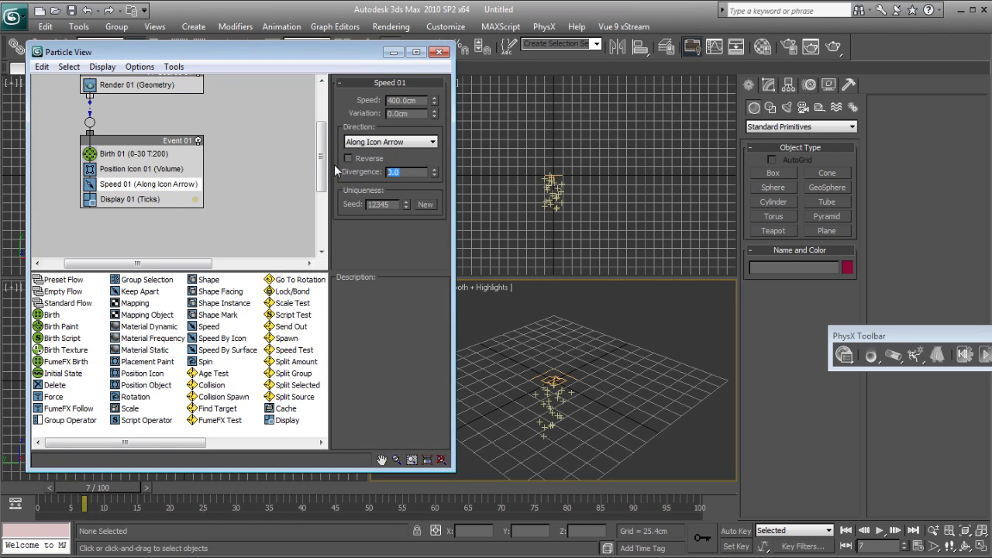
left_click_drag(435, 170, 470, 147)
double_click(399, 172)
type("90")
key("Return")
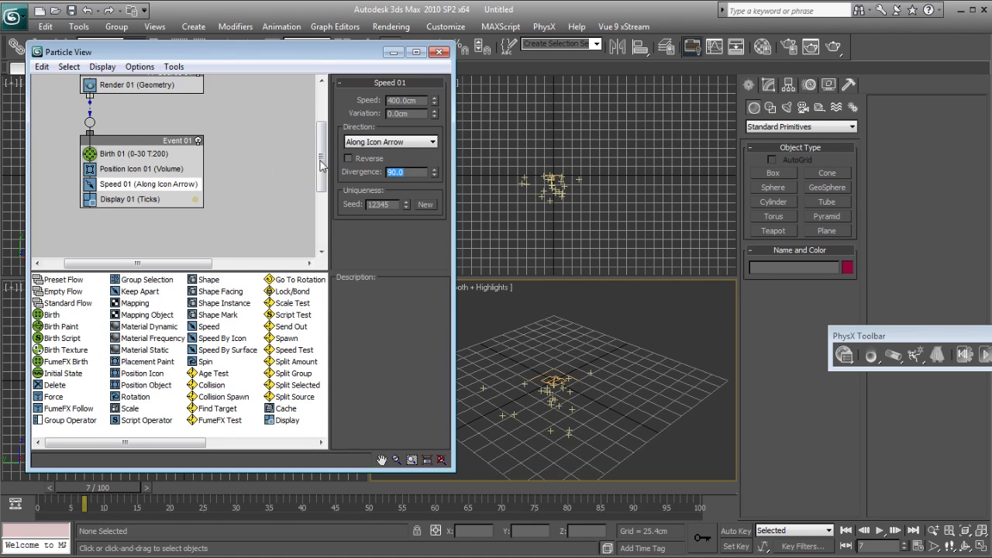
left_click(348, 159)
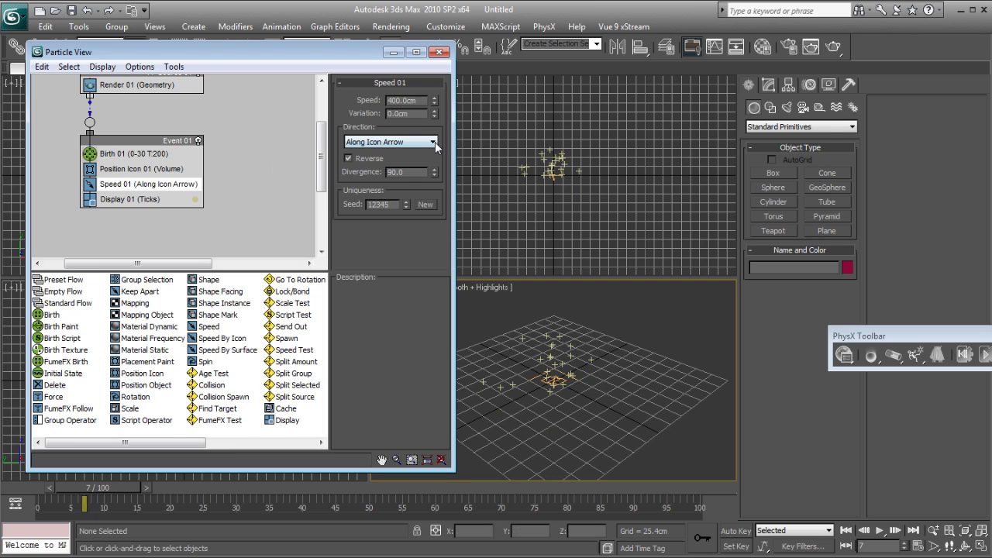
Step: Set the Birth 01 emit stop to frame 1 and preview the particle burst at frame 10
left_click(106, 155)
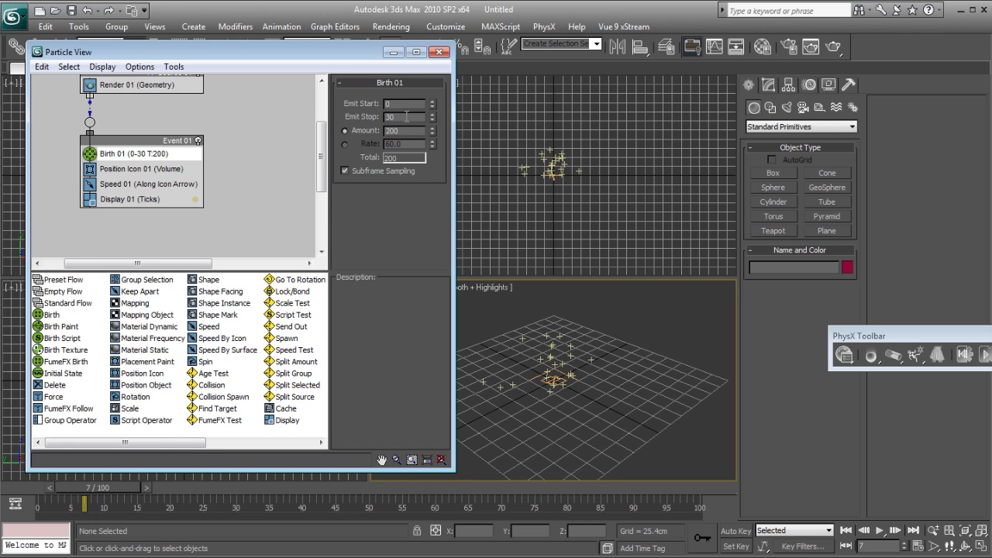
left_click_drag(93, 490, 176, 492)
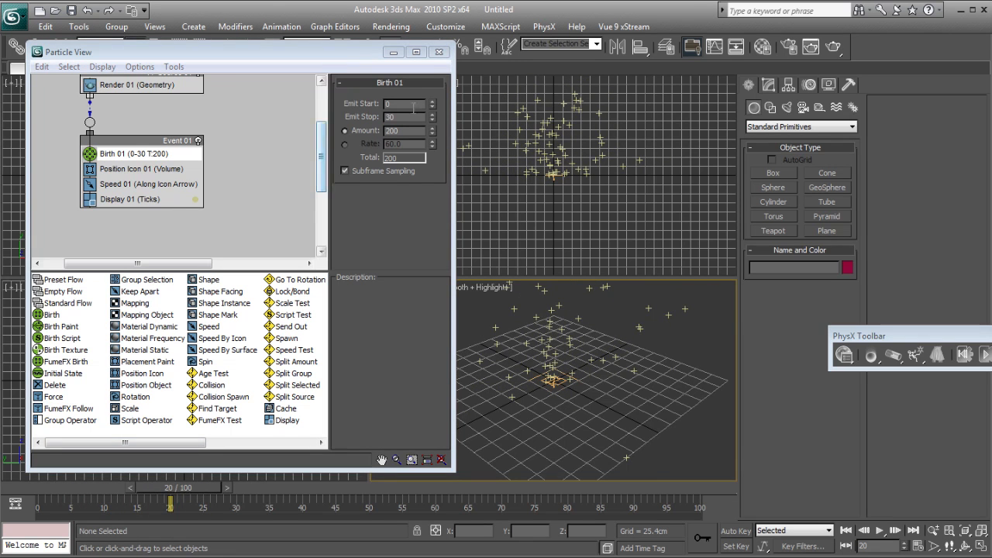
left_click(347, 125)
type("1")
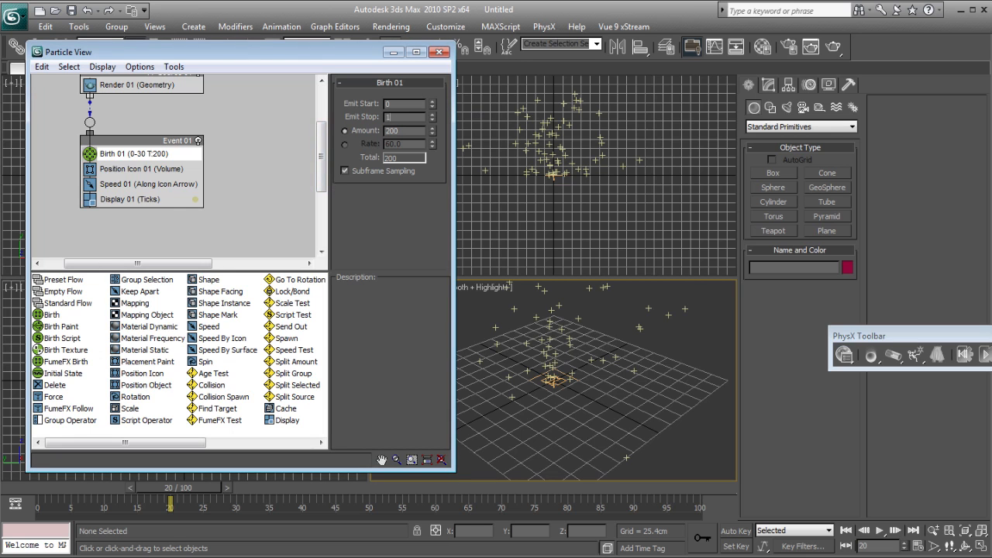
key("Return")
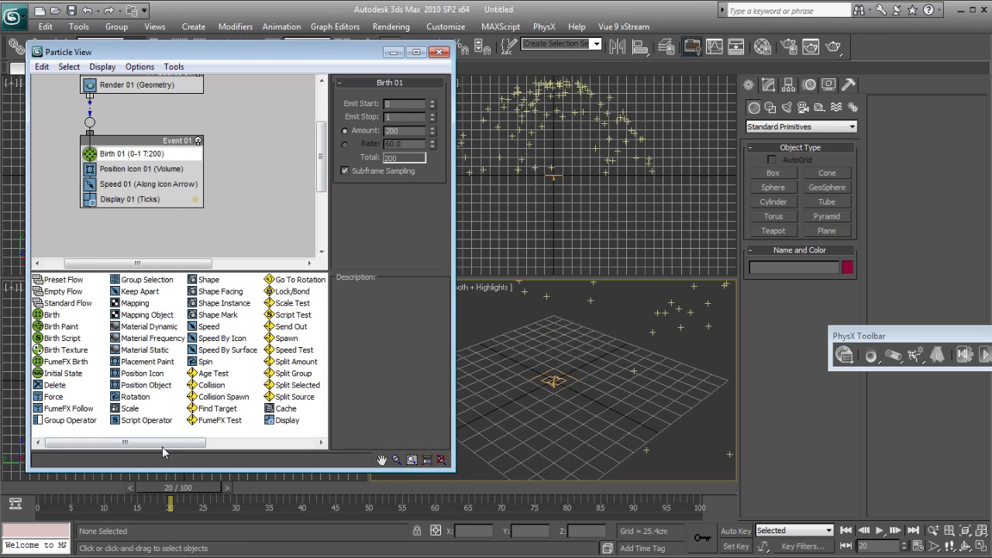
left_click_drag(76, 490, 117, 488)
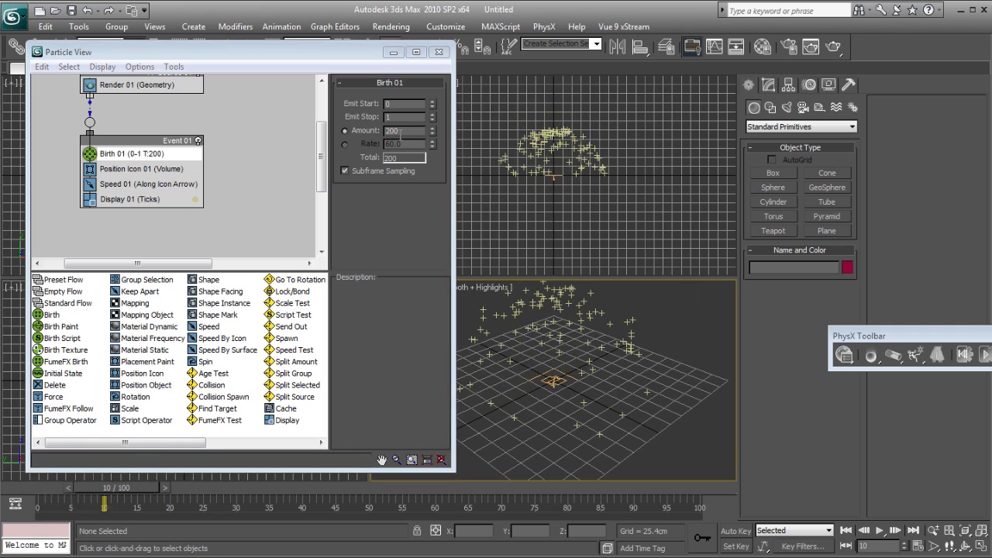
Step: Set the Birth 01 particle amount to 500
left_click_drag(411, 130, 334, 136)
type("50")
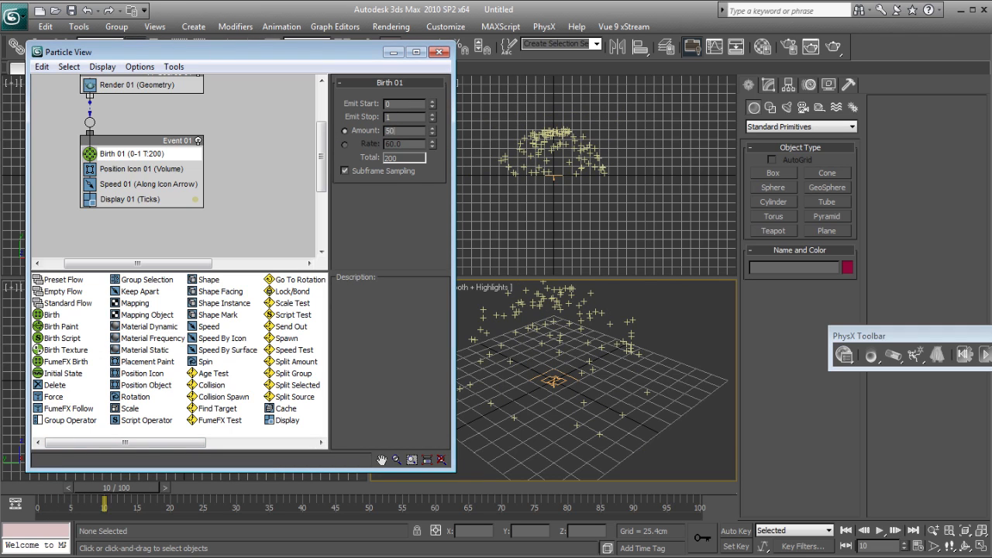
type("0")
key("Return")
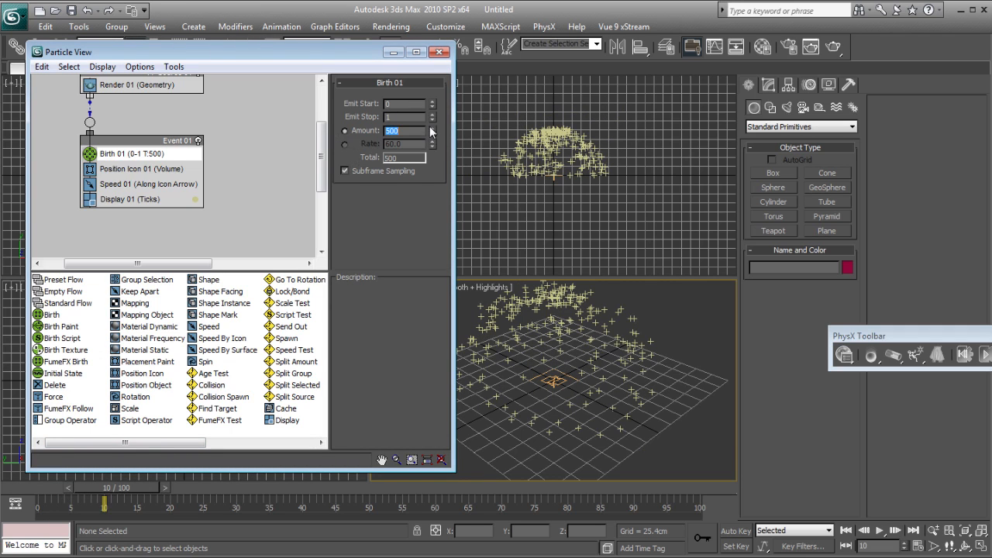
mouse_move(116, 486)
left_mouse_down()
mouse_move(94, 485)
mouse_move(141, 487)
mouse_move(126, 486)
left_mouse_up()
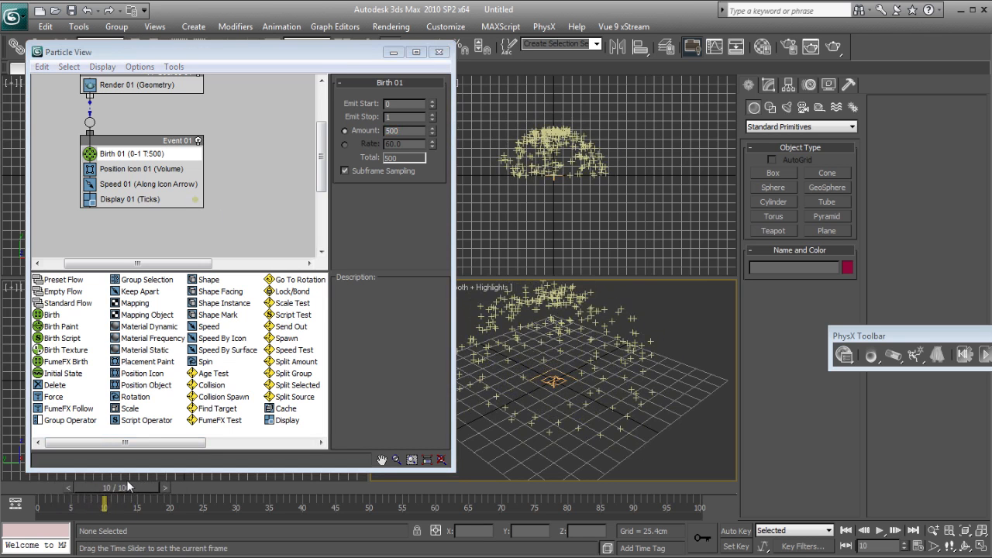
Step: Give the Speed 01 operator a speed variation of 8.865 cm
left_click(124, 183)
left_click_drag(434, 113, 442, 3)
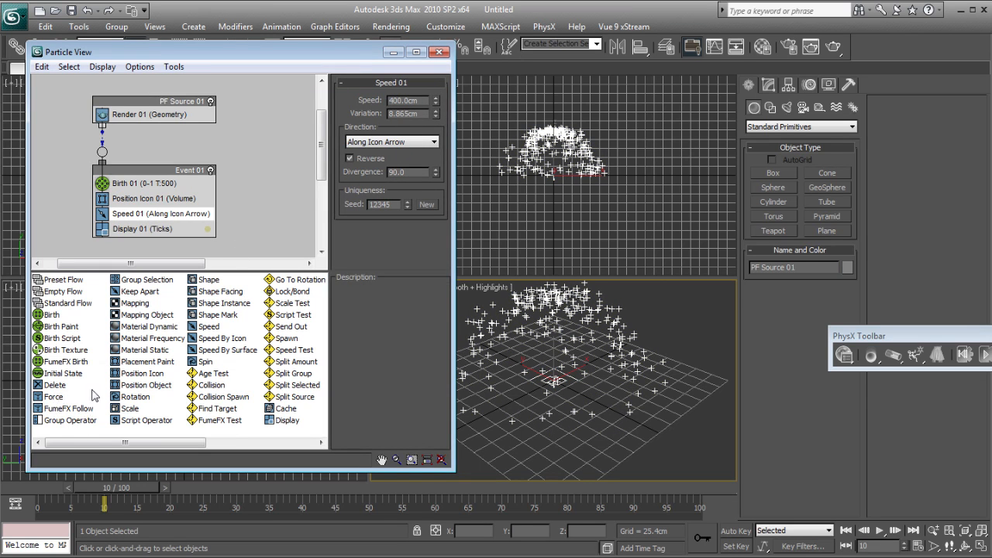
mouse_move(136, 489)
left_mouse_down()
mouse_move(106, 489)
mouse_move(137, 488)
left_mouse_up()
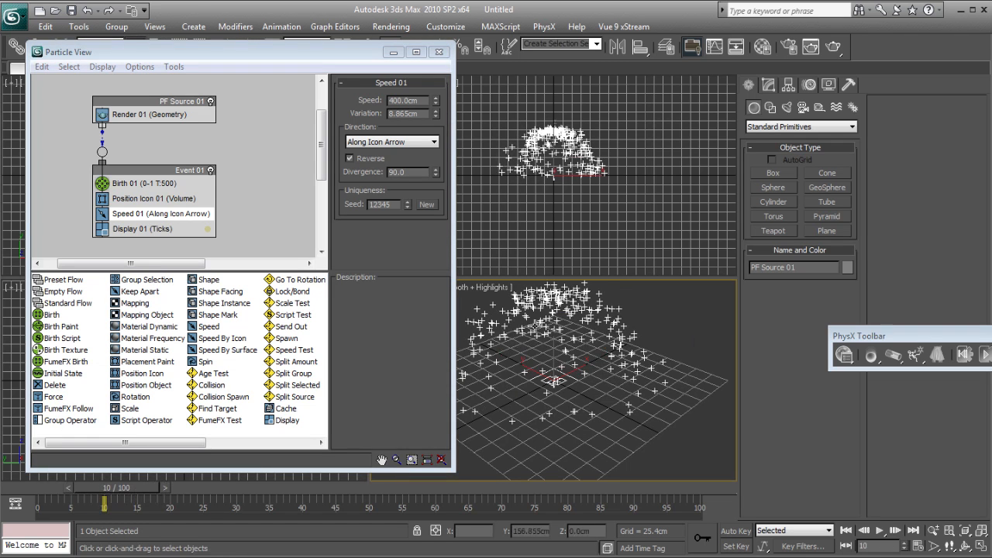
Step: Add a Delete operator below Speed 01 in Event 01 and make it remove particles by particle age
left_click(57, 386)
left_click_drag(57, 387, 142, 233)
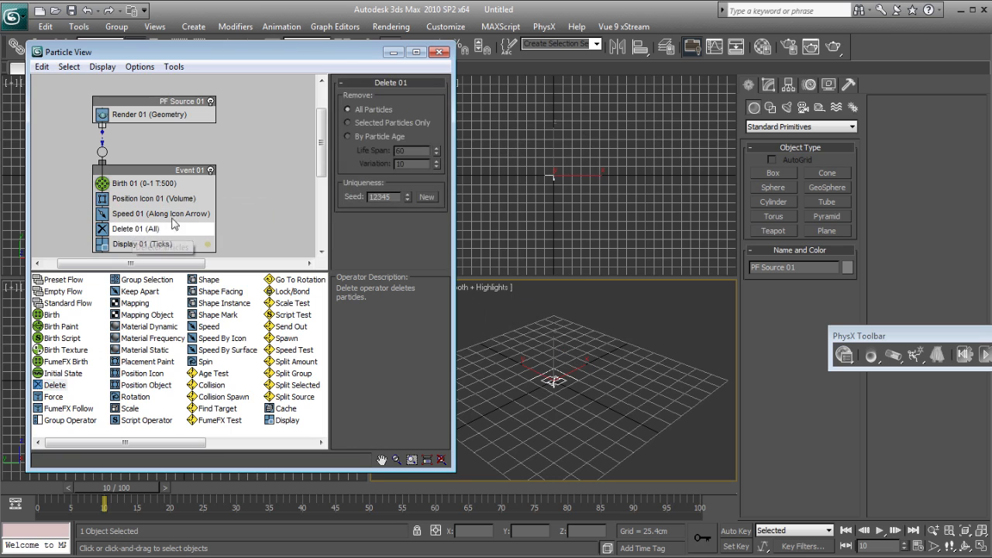
left_click(347, 137)
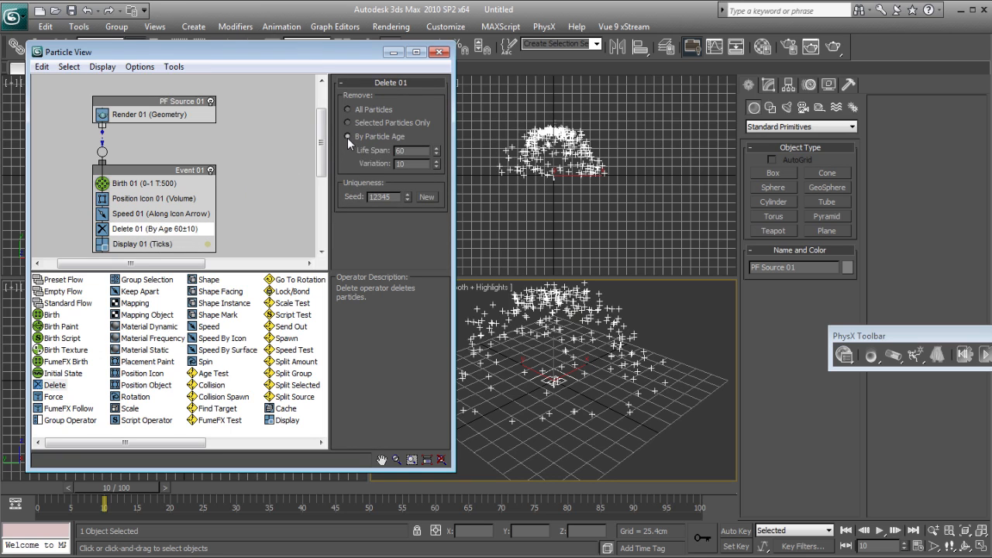
Step: Set the Delete 01 life span to 7 and variation to 3, and preview the particles at frame 9
left_click_drag(412, 153, 358, 166)
type("7")
key("Tab")
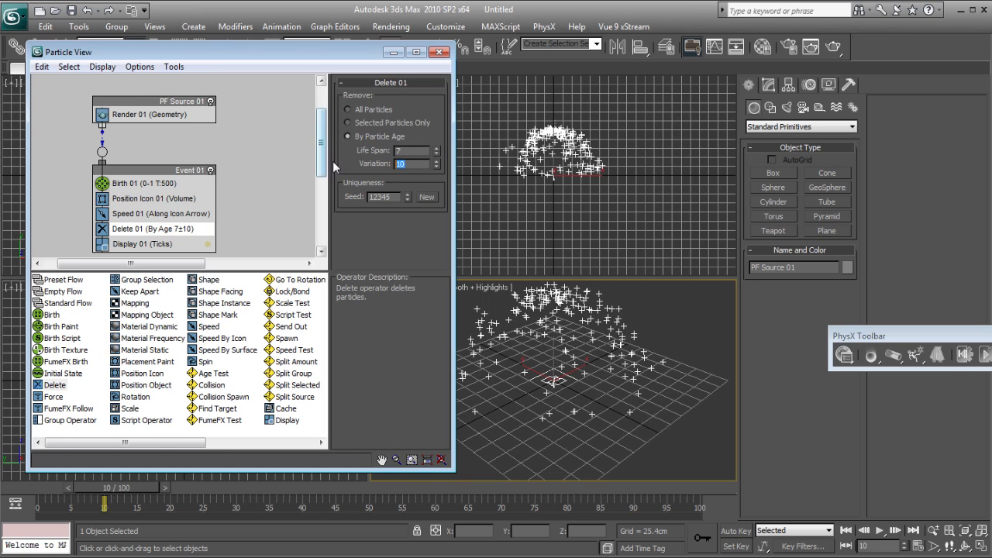
type("3")
key("Return")
mouse_move(131, 487)
left_mouse_down()
mouse_move(82, 490)
mouse_move(126, 486)
left_mouse_up()
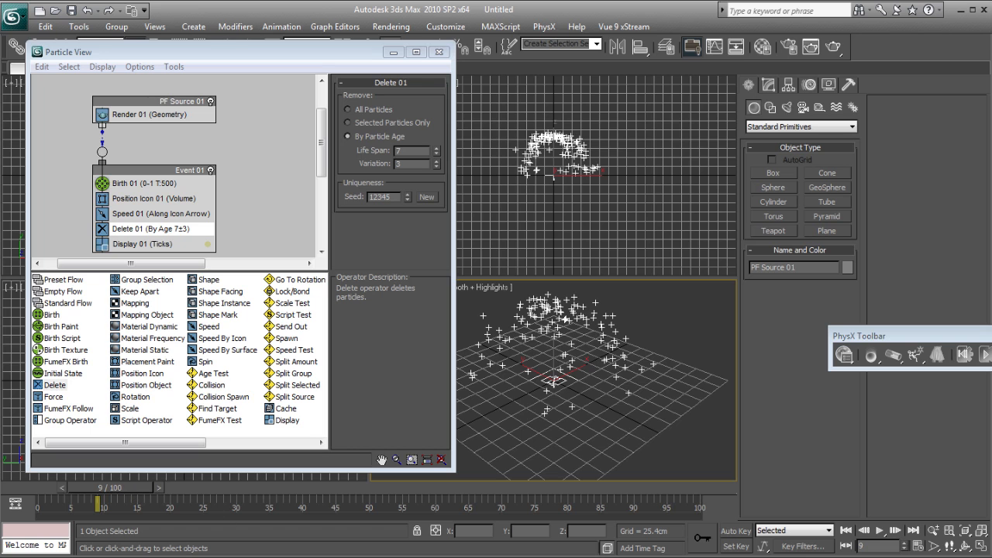
Step: Switch to the splosion_v2 reference clip, scrub through the explosion's smoke stage, and return to 3ds Max
key("alt+Tab")
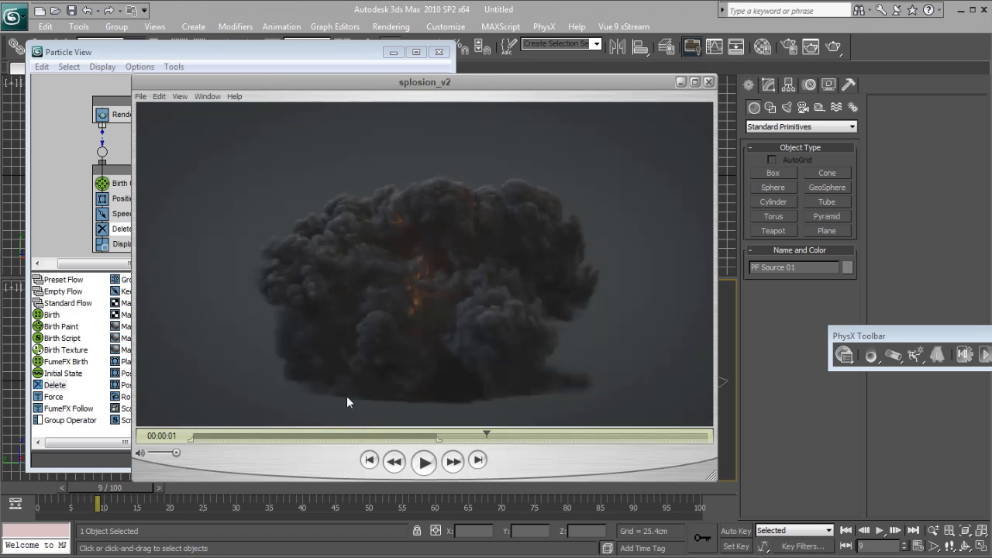
left_click_drag(385, 435, 528, 435)
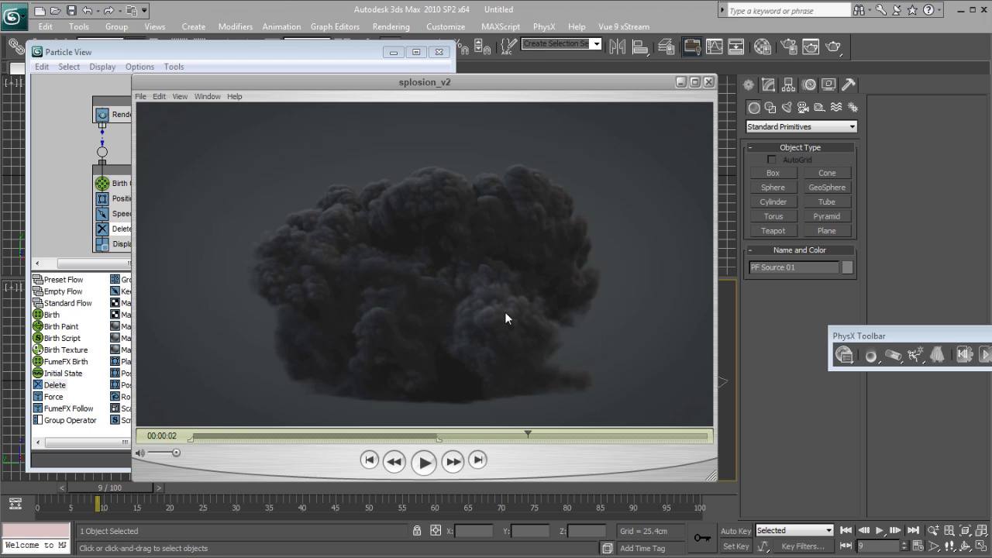
left_click(691, 25)
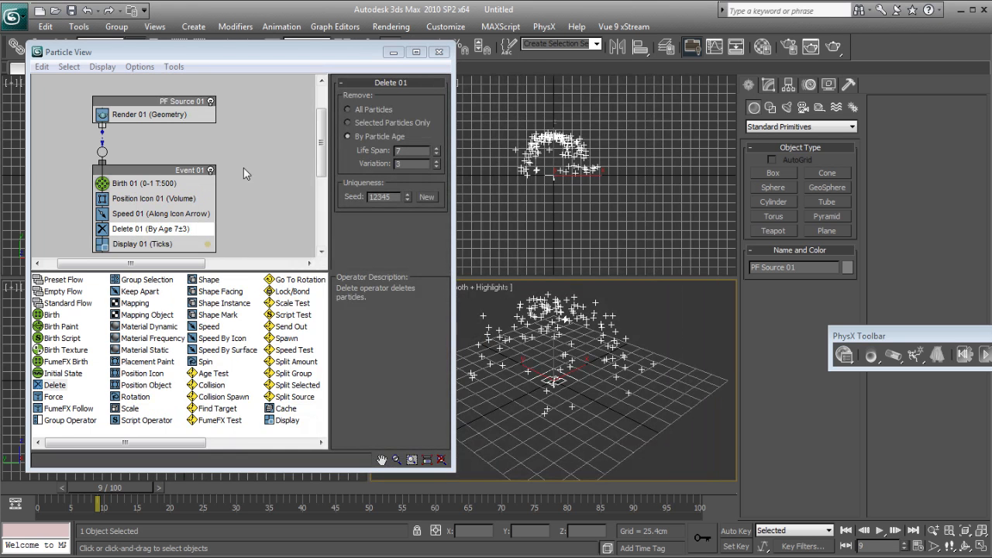
Step: Close Particle View and the floating PhysX Toolbar to clear the viewports
left_click(438, 52)
left_click_drag(899, 335, 891, 335)
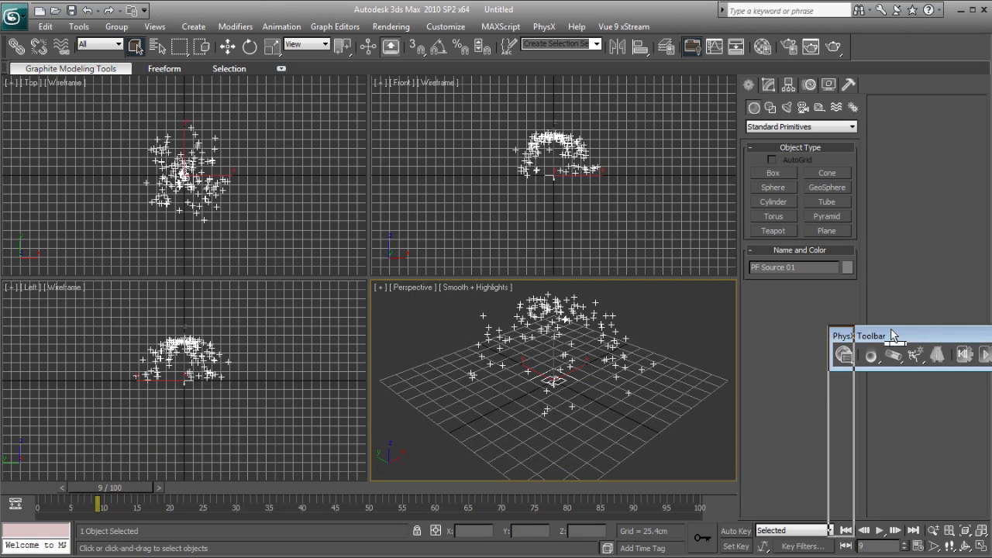
left_click(991, 336)
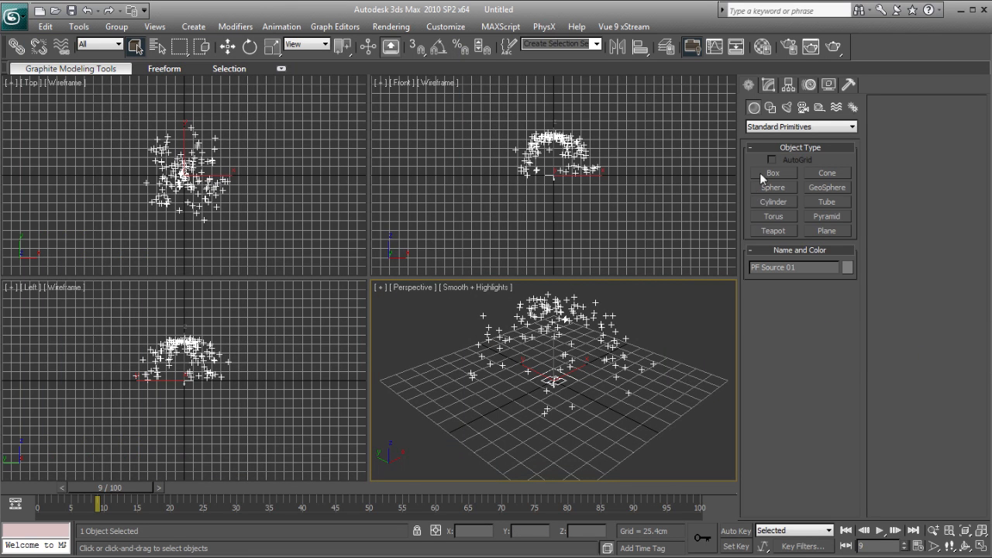
Step: Create a FumeFX Particle Src helper beside the particle burst in the Perspective view, with an icon size of about 68 cm
left_click(816, 111)
left_click(788, 127)
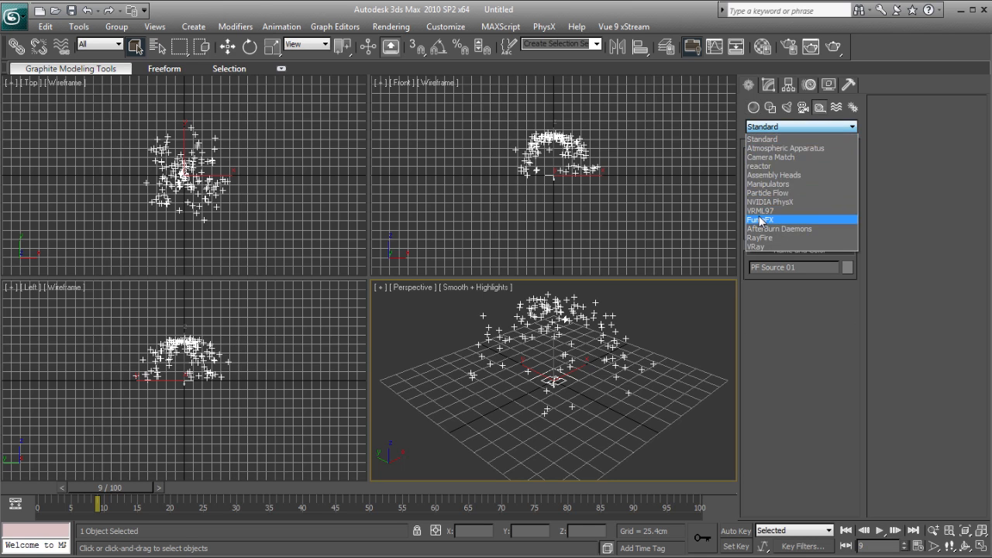
left_click(761, 220)
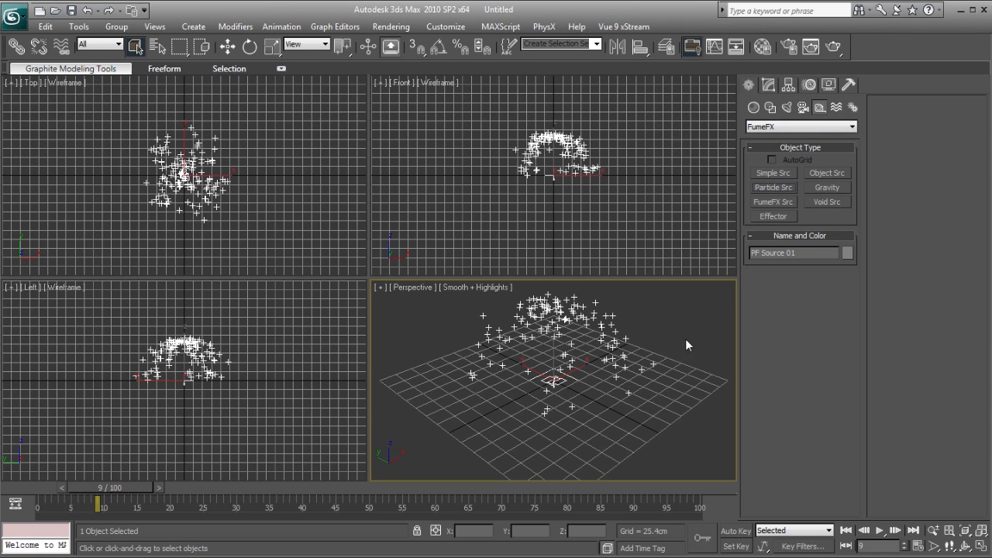
left_click_drag(683, 352, 697, 411)
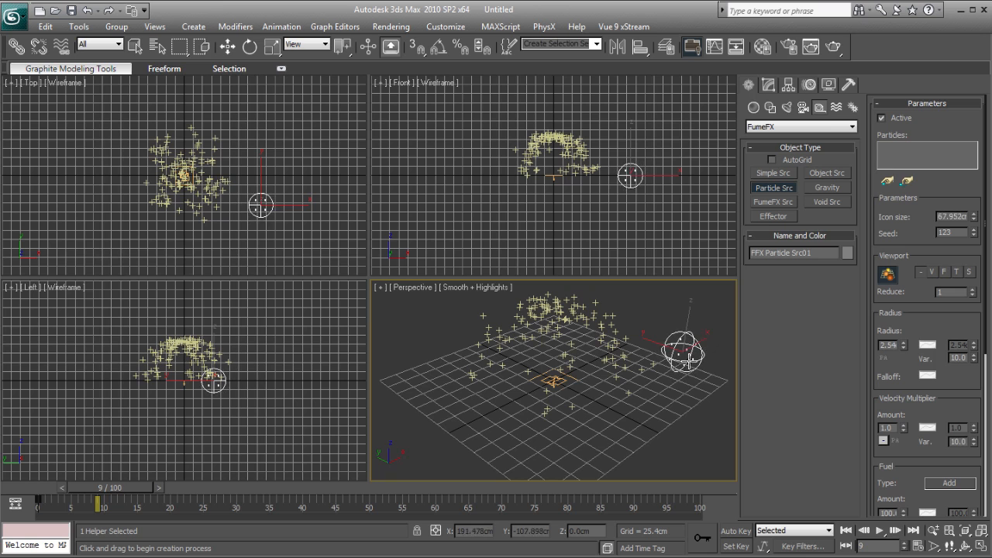
Step: Assign PF Source 01 as the particle system of the FumeFX particle source
left_click(769, 85)
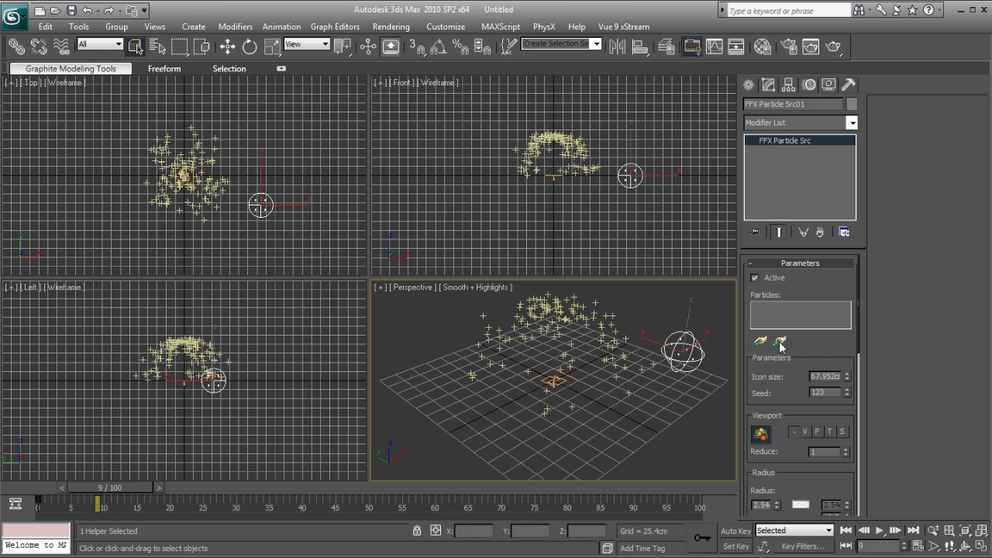
left_click(760, 345)
left_click(555, 381)
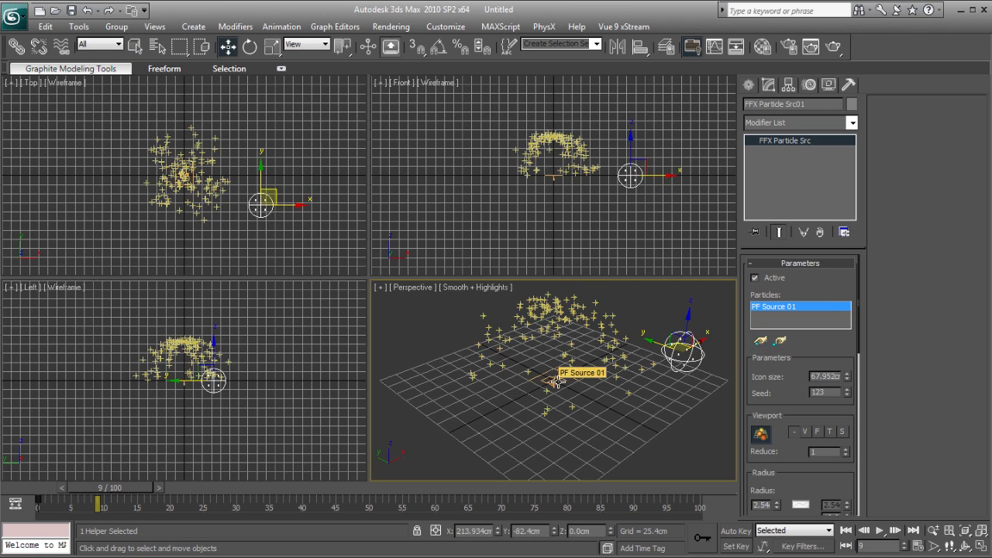
Step: Set the particle source radius to about 8.36 cm and check the emission spheres up to frame 4
left_click_drag(798, 366, 802, 291)
mouse_move(120, 489)
left_mouse_down()
mouse_move(97, 489)
mouse_move(117, 489)
left_mouse_up()
scroll(771, 362, "down", 4)
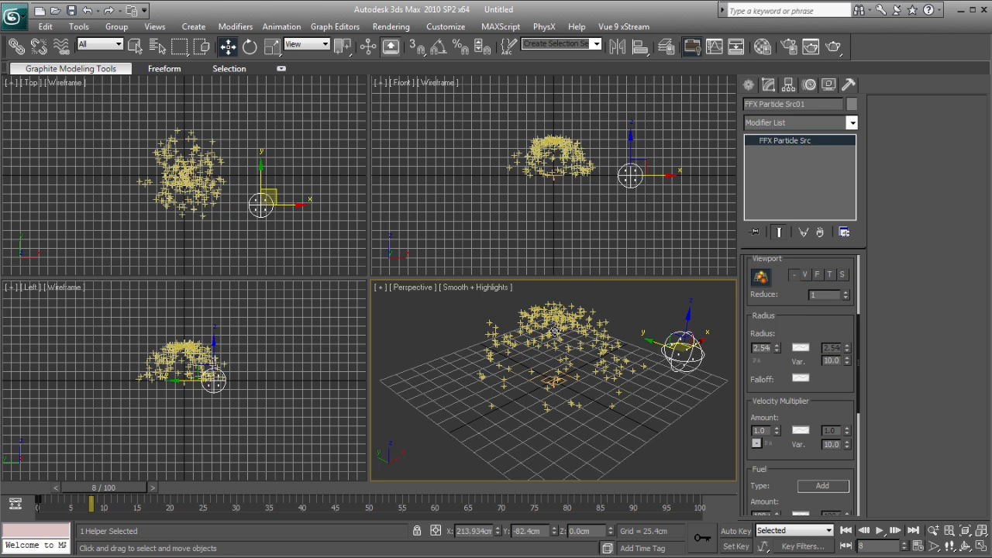
left_click_drag(104, 490, 98, 491)
left_click_drag(777, 348, 776, 338)
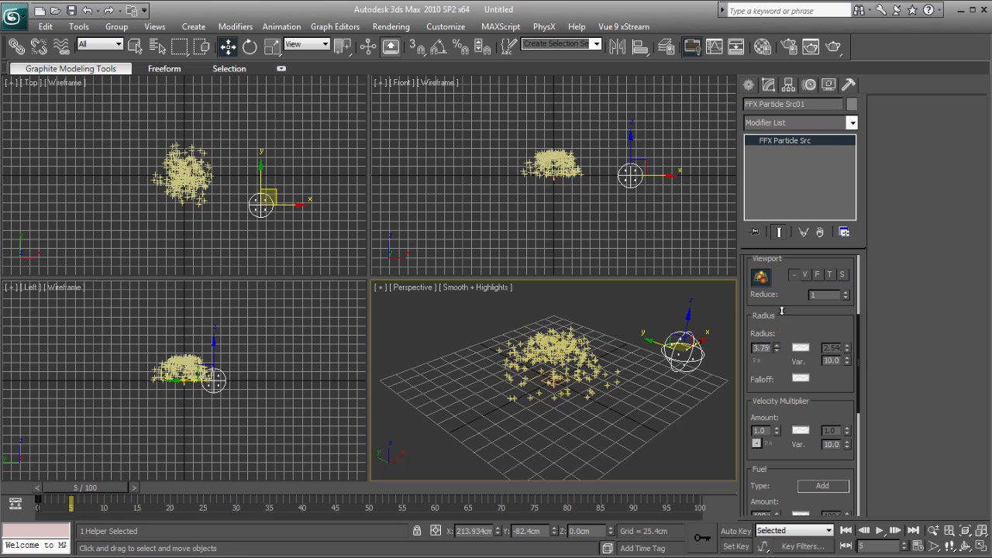
left_click_drag(781, 314, 781, 303)
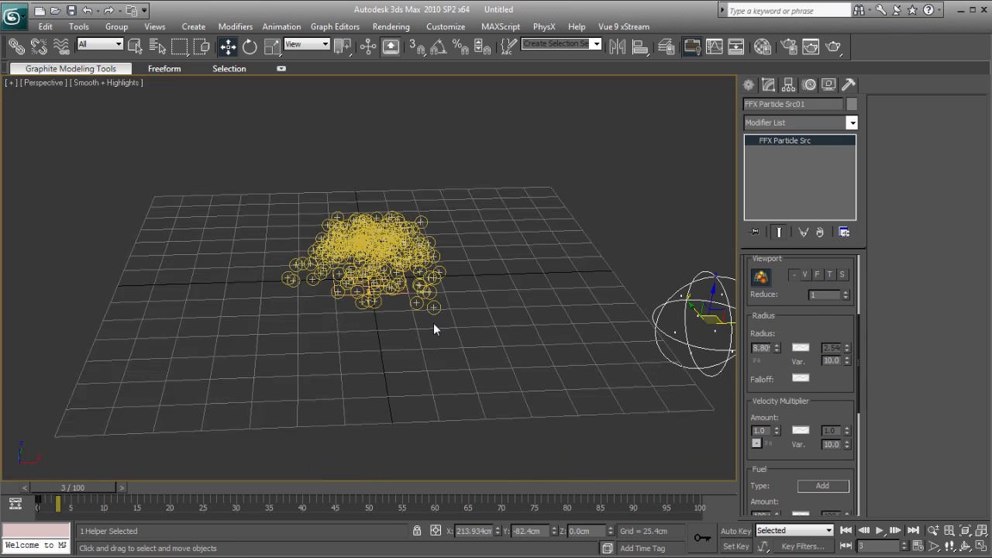
middle_click_drag(341, 324, 434, 325, "alt")
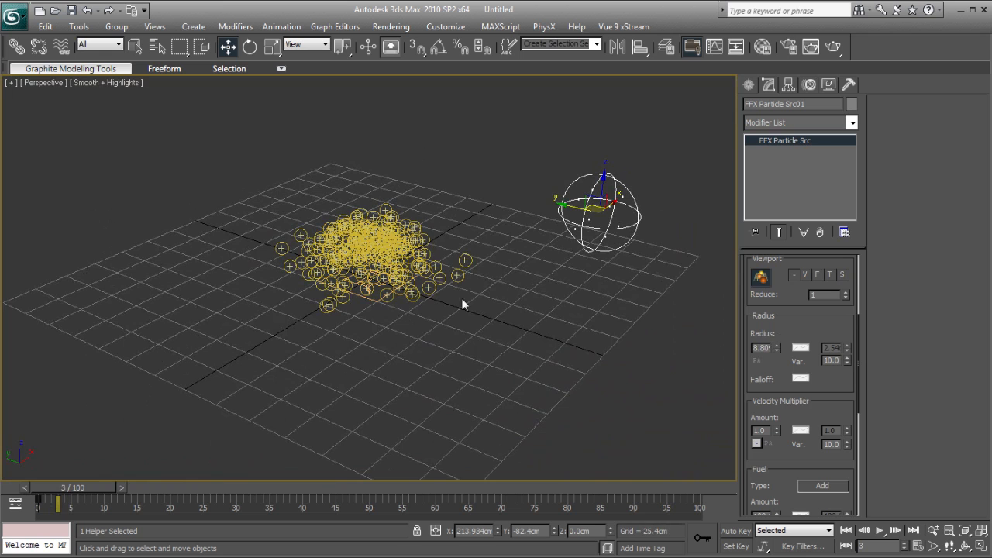
left_click(778, 349)
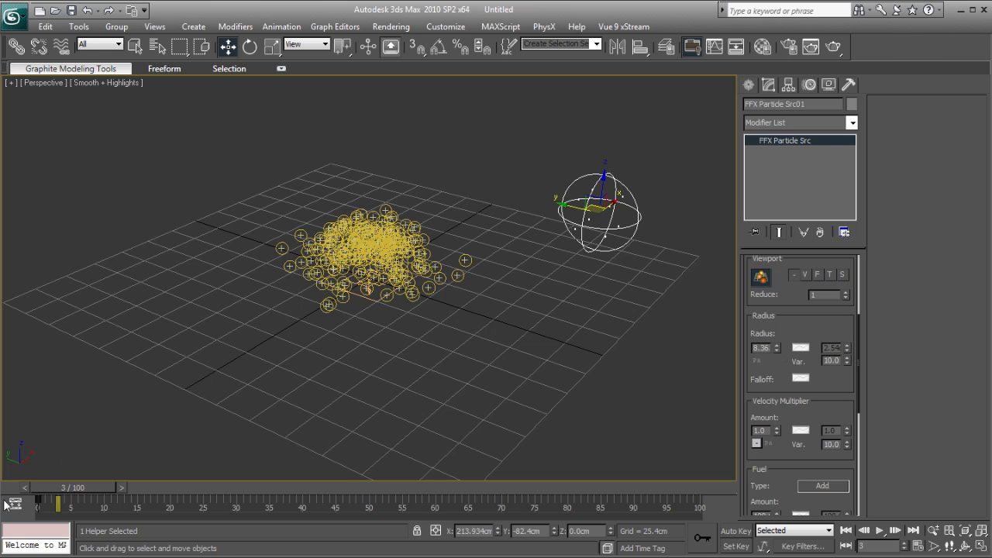
mouse_move(83, 488)
left_mouse_down()
mouse_move(112, 484)
mouse_move(89, 487)
left_mouse_up()
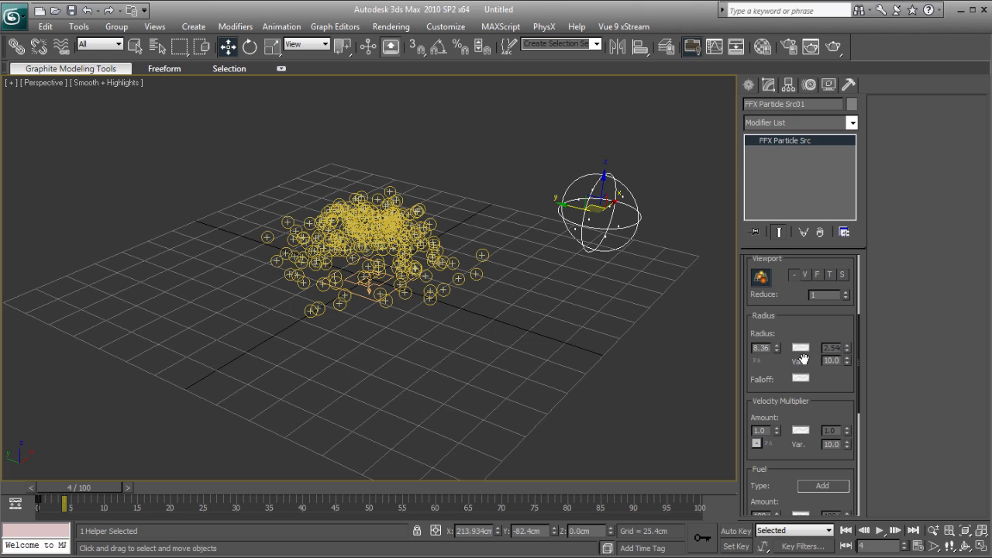
Step: Enable the particle source's radius curve and set the second radius value to 0 cm
left_click(800, 348)
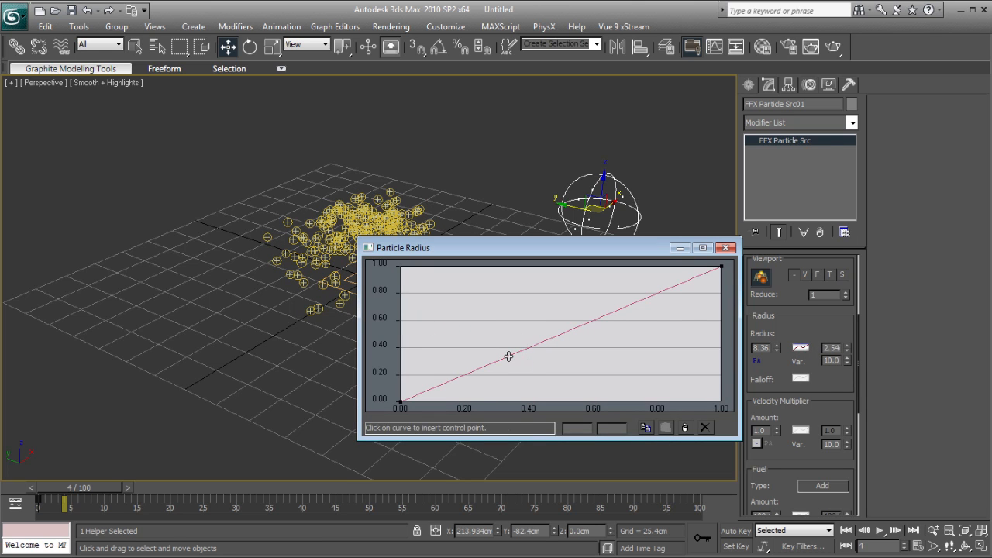
left_click(831, 348)
type("0")
key("Return")
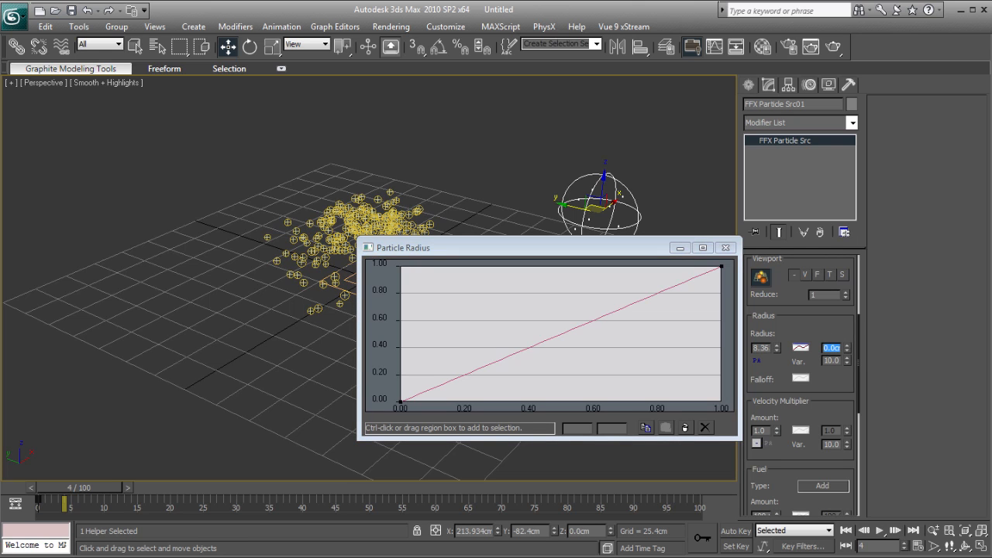
Step: Shape the Particle Radius curve into an S with added points at about 0.361, 0.056 and 0.57, 0.88
left_click(513, 362)
left_click_drag(511, 359, 518, 396)
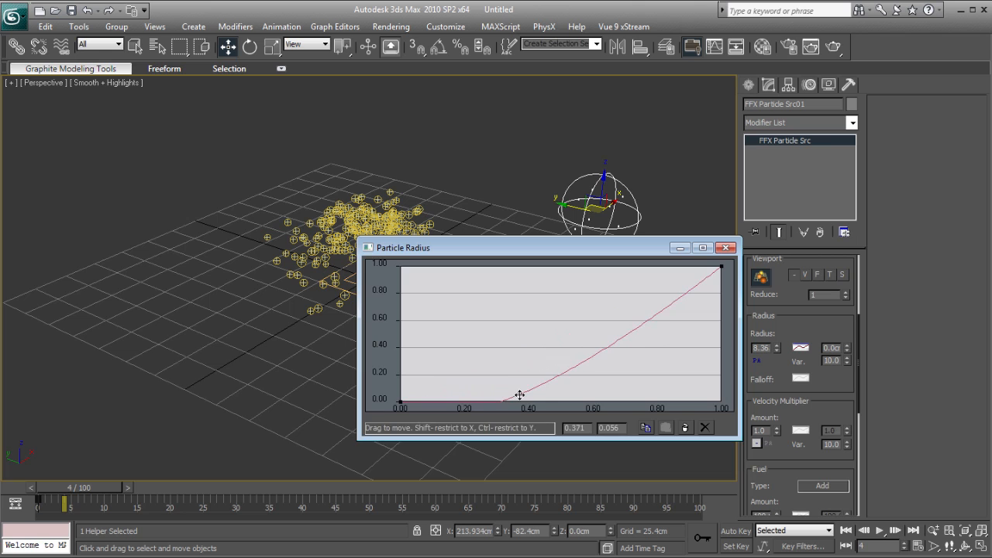
left_click(592, 355)
left_click_drag(592, 356, 583, 283)
left_click(517, 394)
left_click_drag(518, 393, 515, 393)
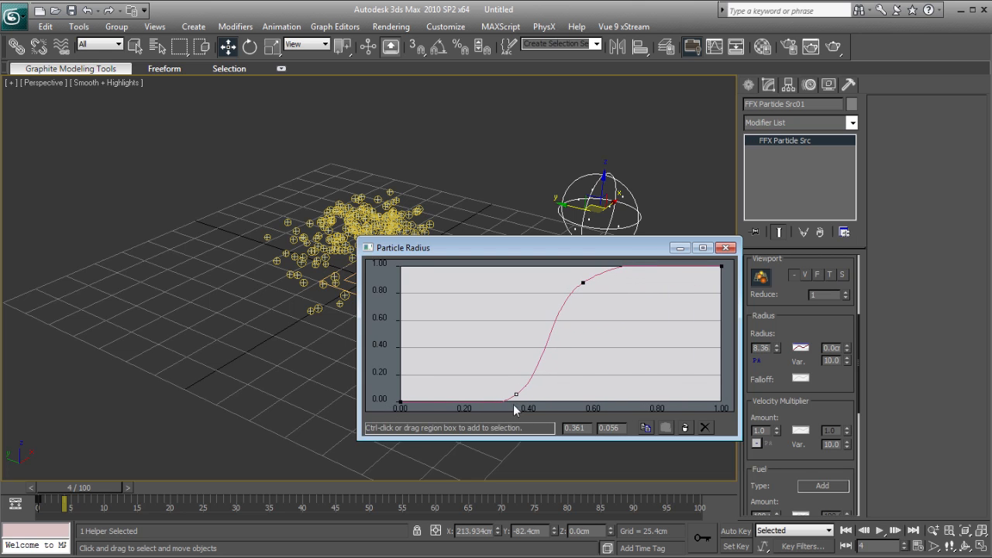
Step: Check the particle radii at frame 6 and close the Particle Radius curve
left_click(128, 487)
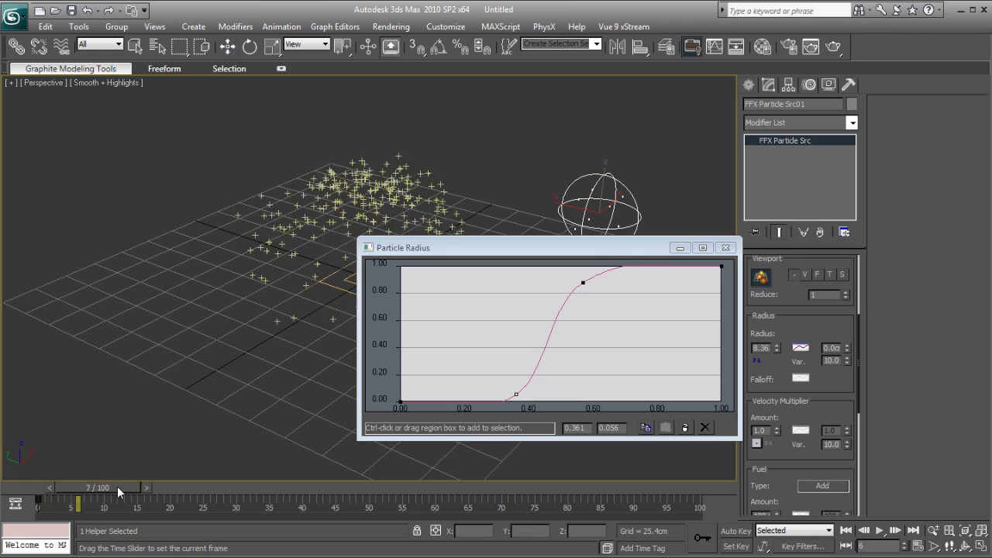
left_click(134, 488)
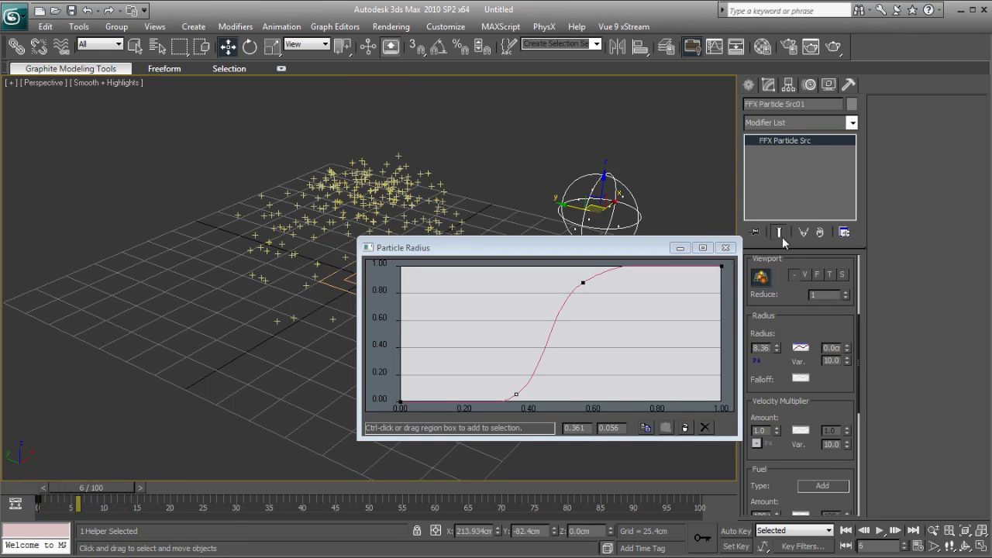
left_click(725, 247)
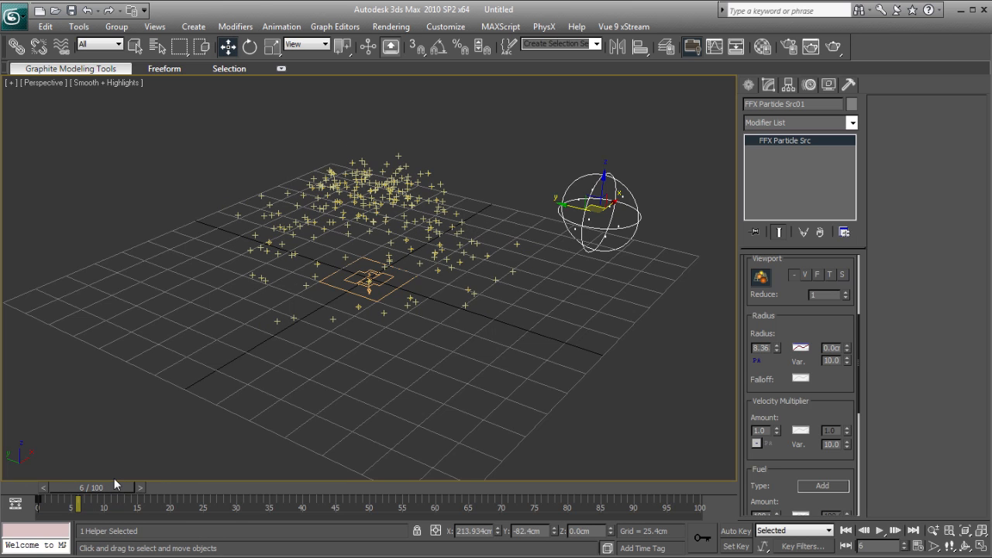
left_click(379, 276)
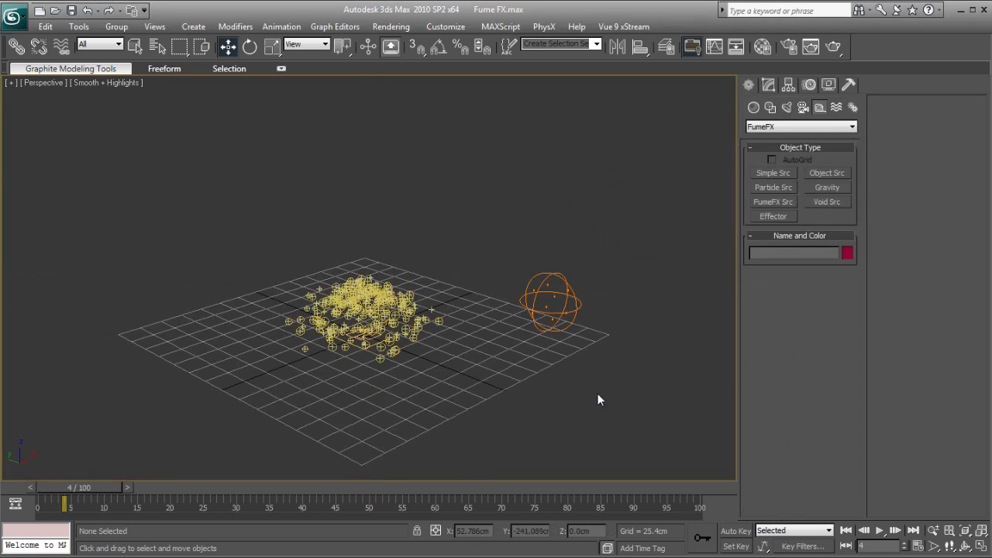
Step: Create a FumeFX container around the particles in the Perspective view, about 482 cm wide, 486 cm long and 487 cm high
key("alt+w")
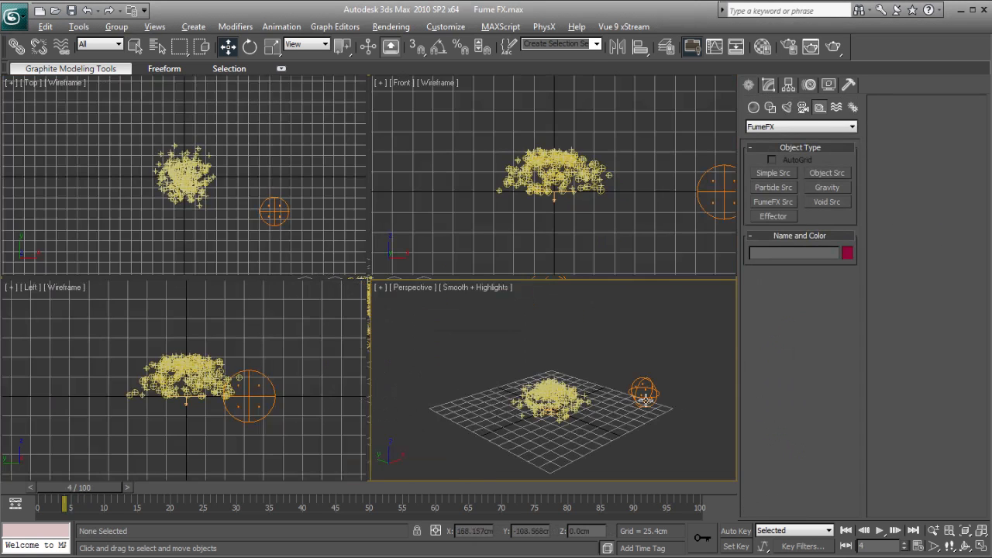
left_click(754, 108)
left_click(758, 127)
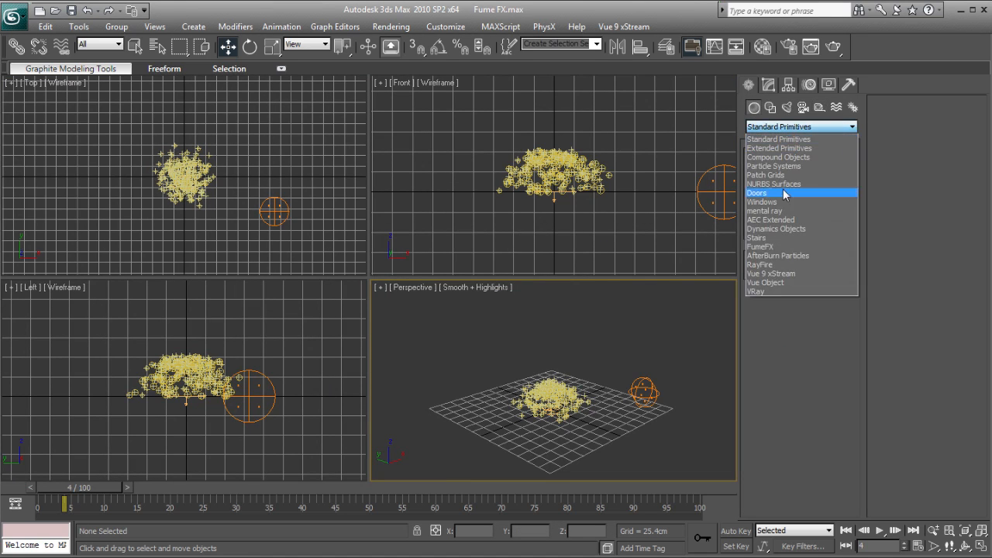
left_click(765, 246)
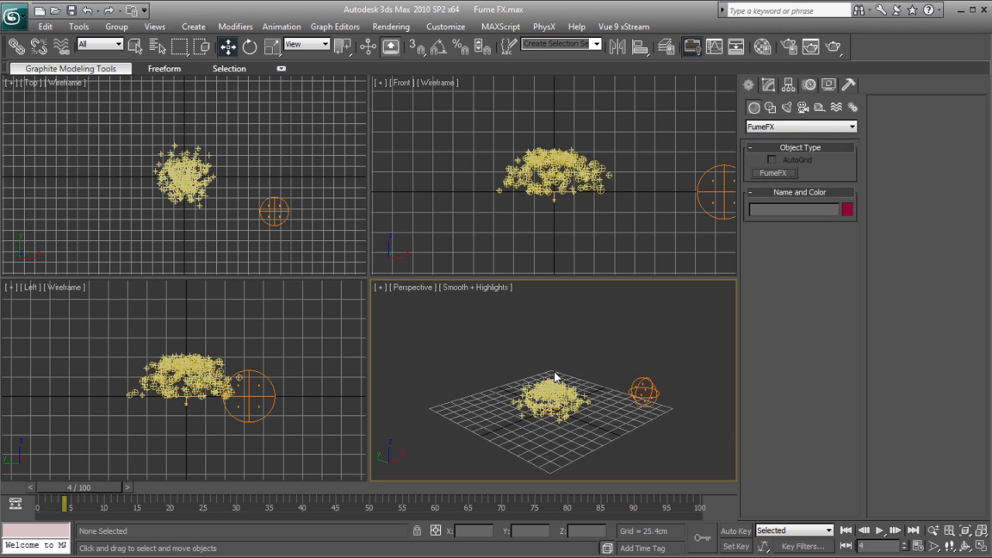
left_click_drag(547, 361, 551, 498)
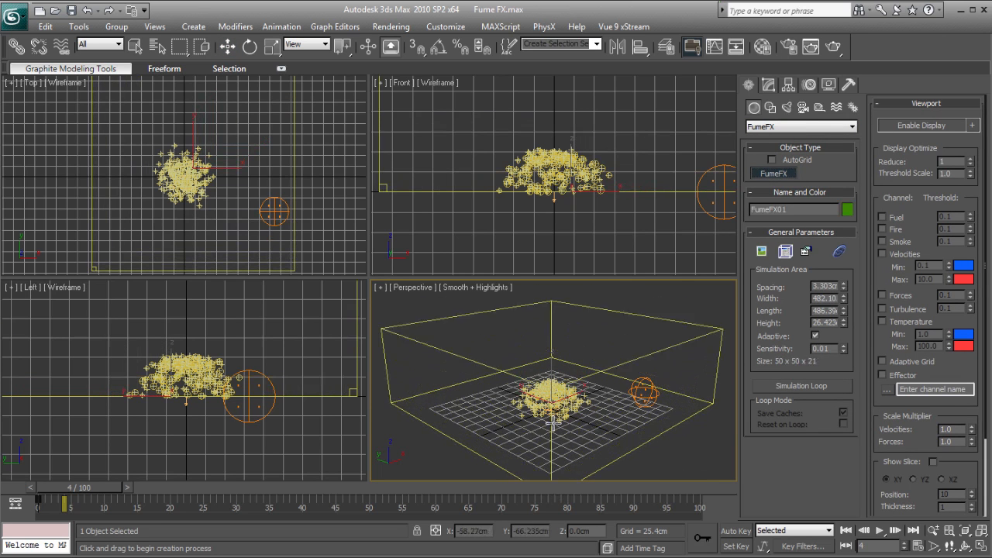
left_click(549, 327)
Step: Increase the FumeFX container's height to about 515.8 cm and finish its creation with the Move tool
middle_click_drag(606, 368, 568, 391, "alt")
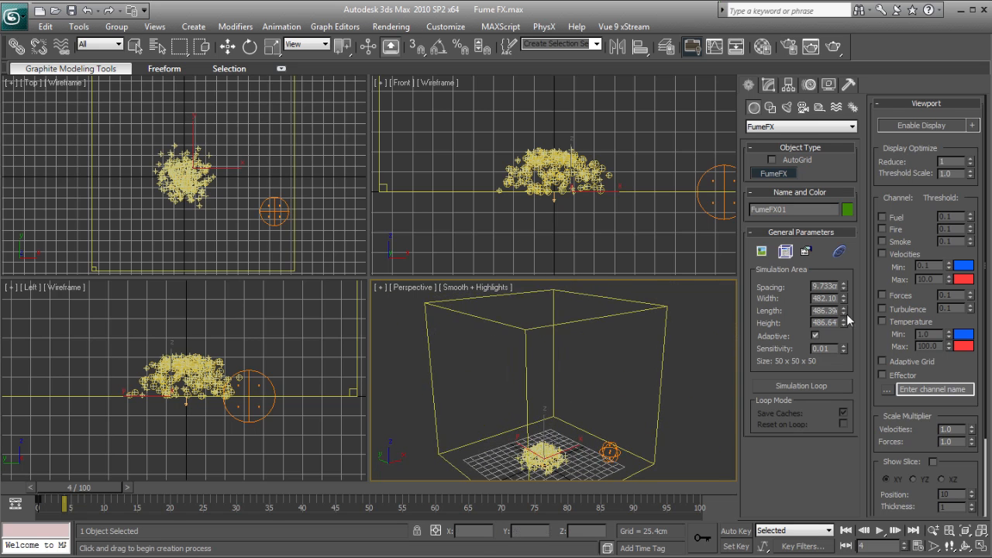
left_click_drag(844, 324, 844, 304)
middle_click_drag(627, 402, 634, 392)
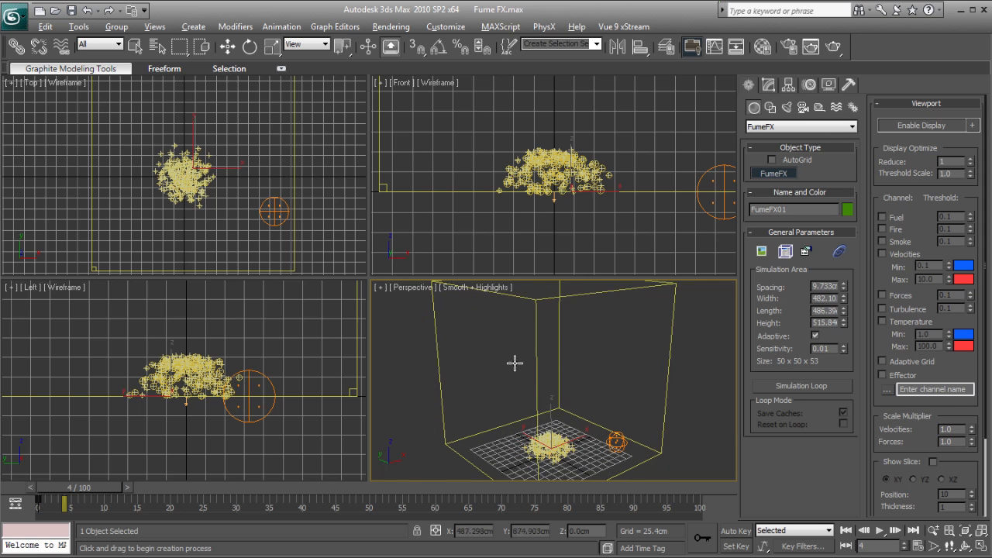
key("alt+w")
middle_click_drag(402, 315, 419, 341)
scroll(435, 330, "down", 3)
key("w")
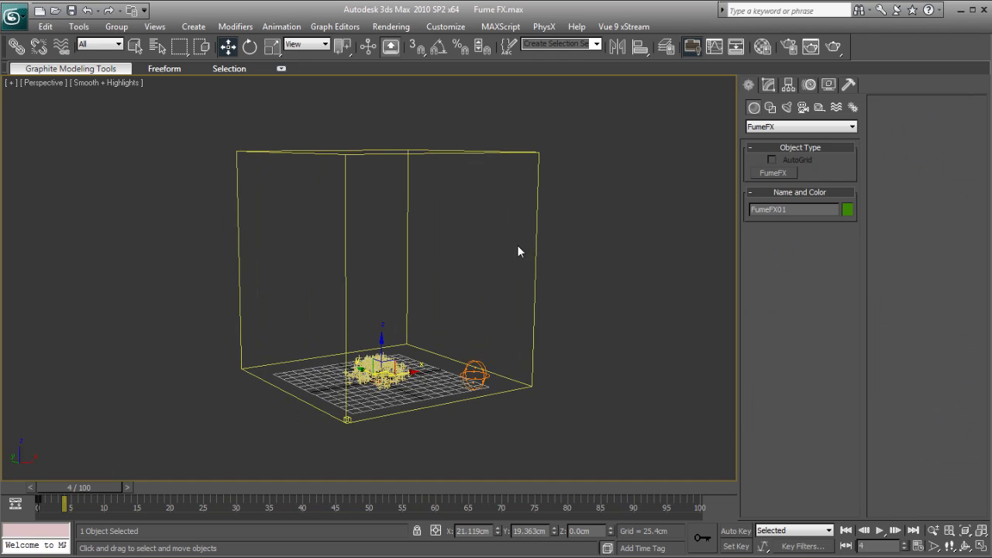
Step: Open the FumeFX01 simulation settings window and its output preview, placing the settings window clear of the container
left_click(767, 86)
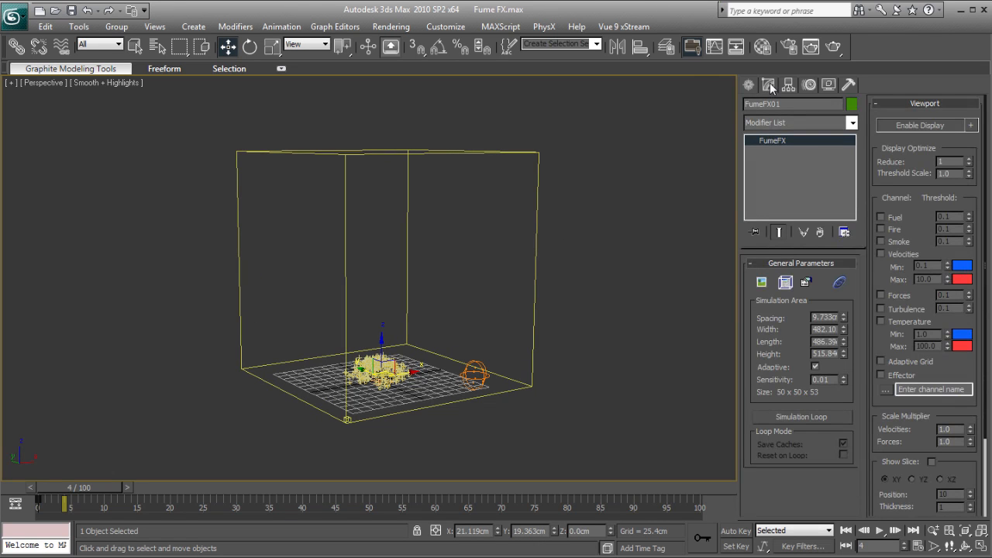
left_click(785, 282)
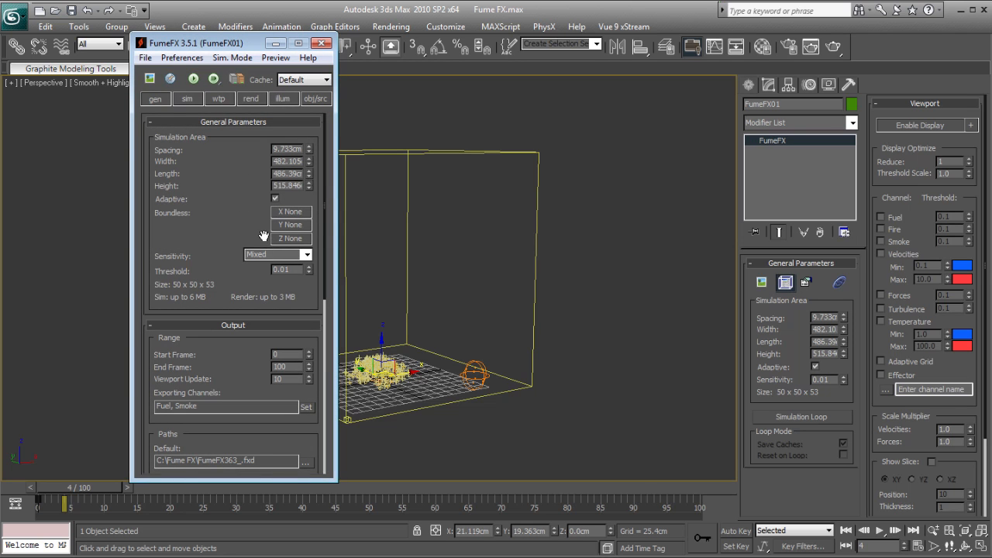
left_click_drag(234, 43, 164, 63)
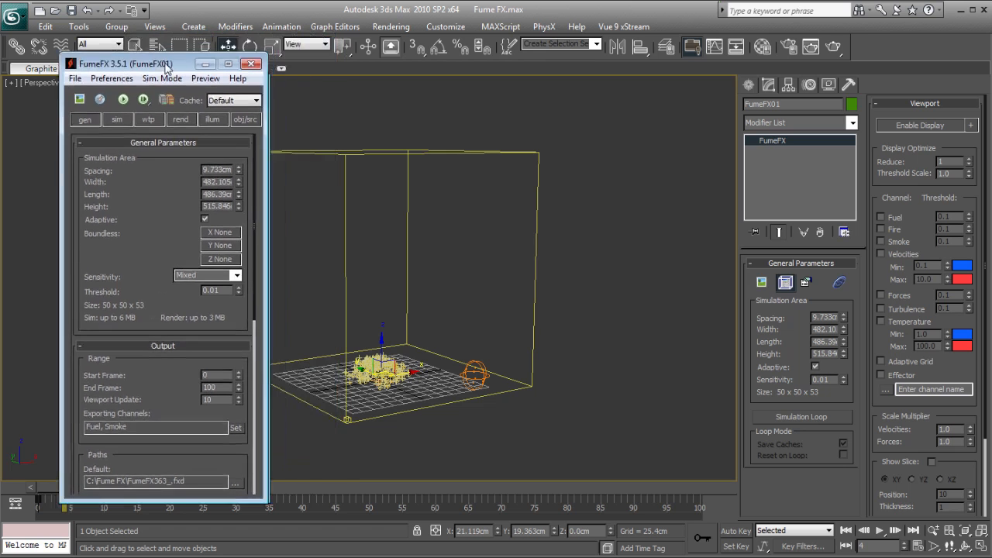
left_click(78, 100)
left_click_drag(661, 433, 660, 432)
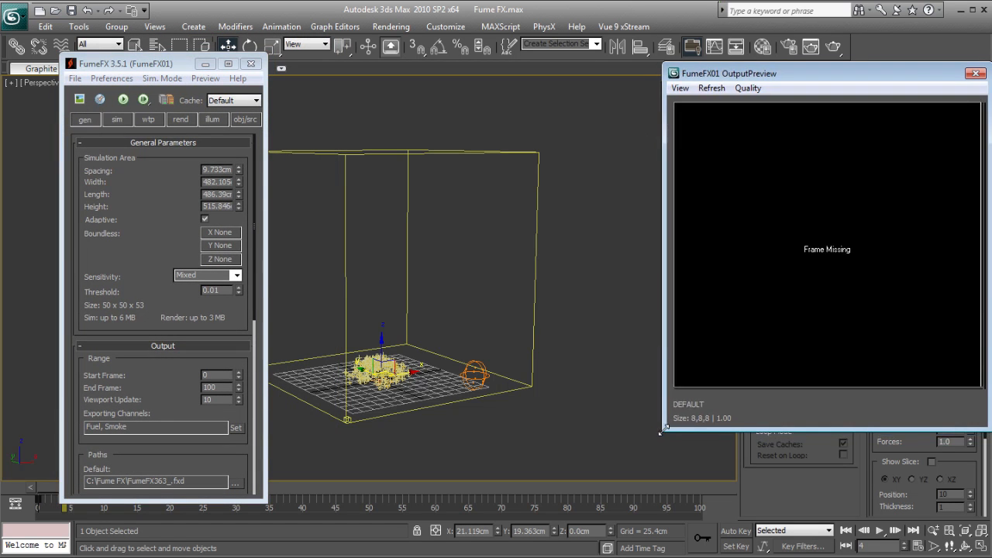
Step: Add the orange spherical FumeFX source inside the container to FumeFX01's object list and return to the general parameters
left_click(163, 195)
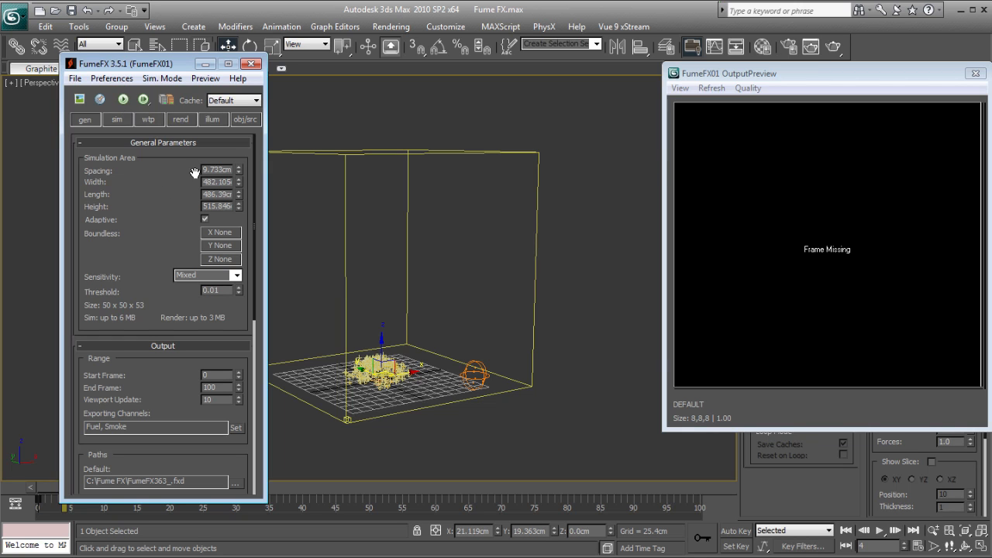
left_click(246, 121)
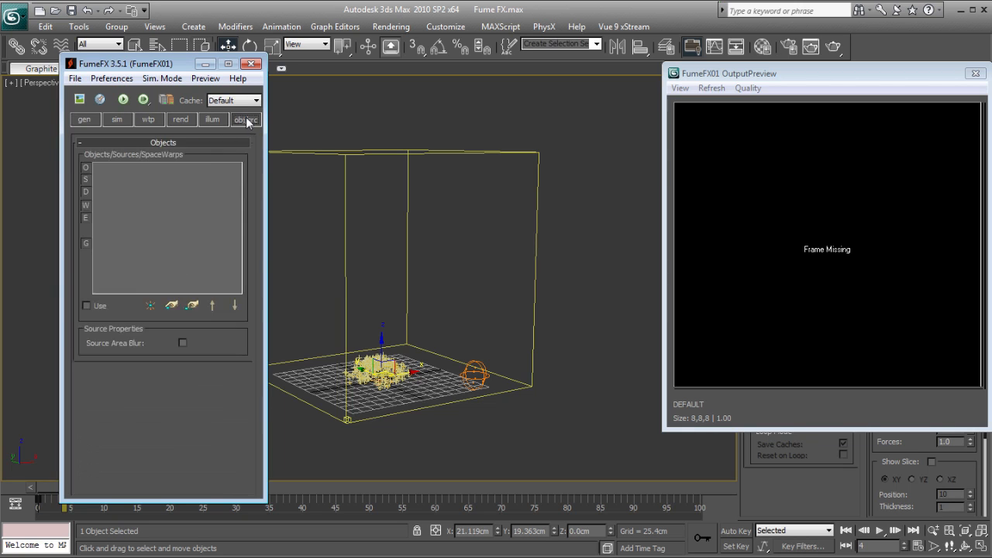
left_click(171, 306)
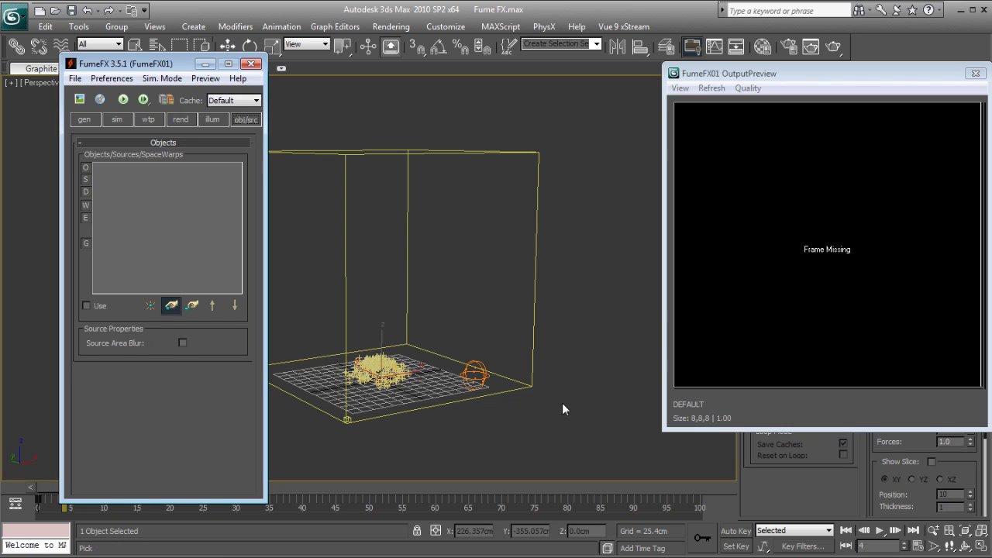
left_click(475, 377)
left_click(85, 120)
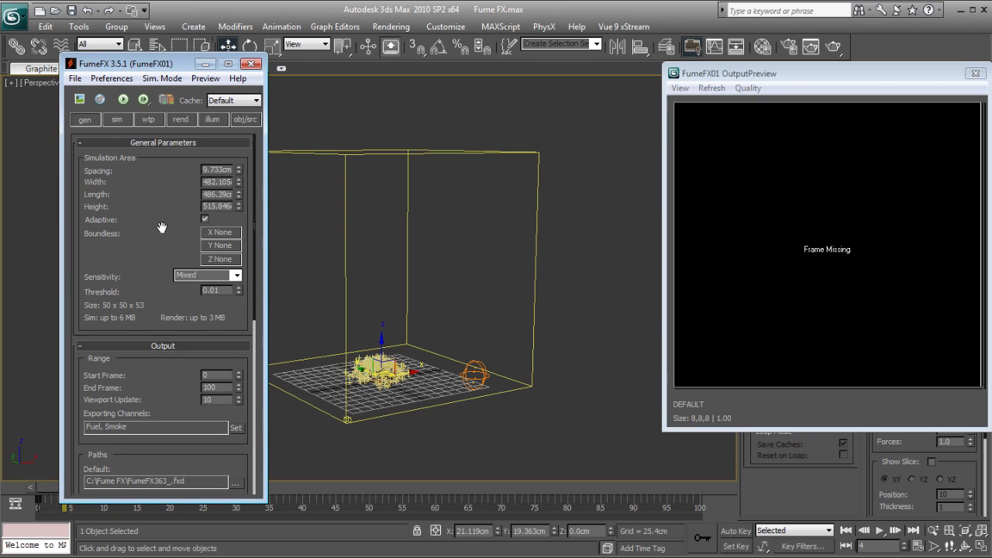
Step: Run the default simulation, stop it at about frame 82, and scrub back to frame 29
left_click(124, 100)
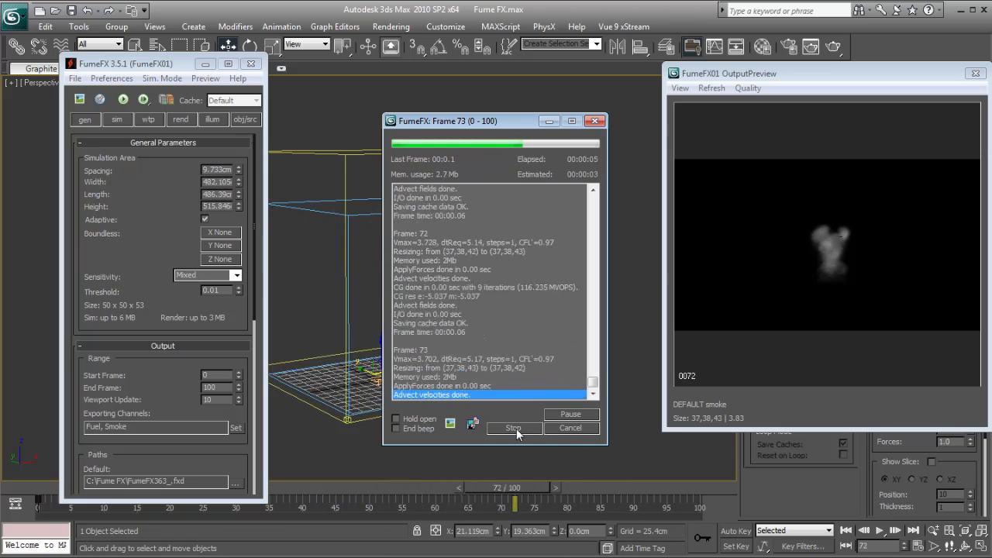
left_click(515, 428)
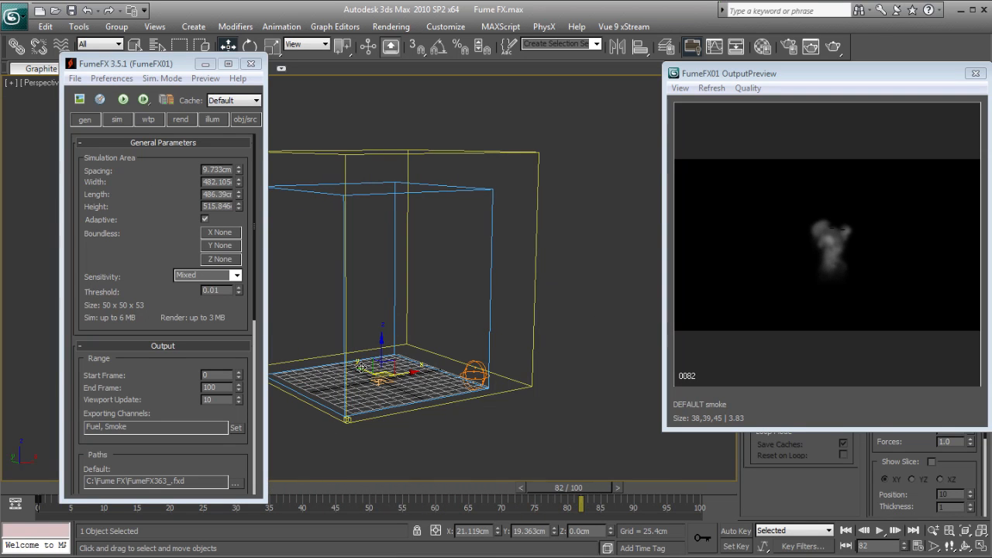
left_click_drag(527, 491, 192, 486)
middle_click_drag(390, 386, 414, 389)
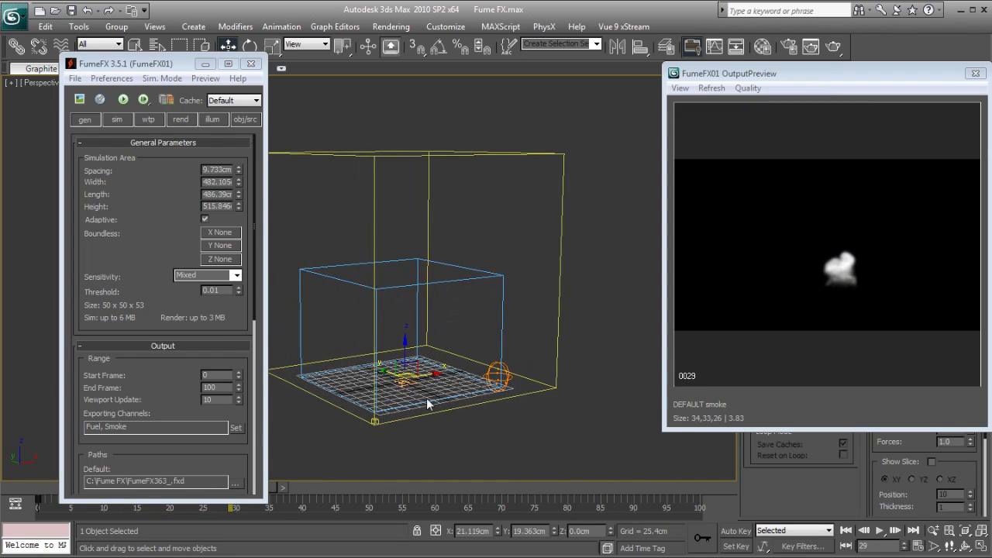
Step: Review the first simulation's smoke in the output preview between frames 28 and 46
scroll(403, 379, "up", 4)
scroll(403, 371, "down", 3)
left_click_drag(250, 500, 397, 496)
middle_click_drag(406, 364, 418, 409)
left_click_drag(382, 488, 356, 499)
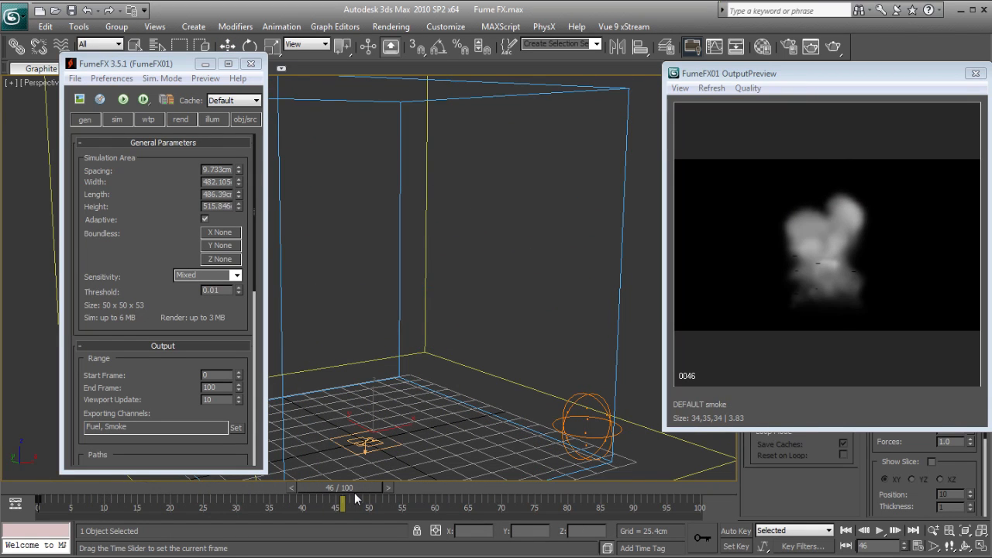
key("w")
left_click(176, 241)
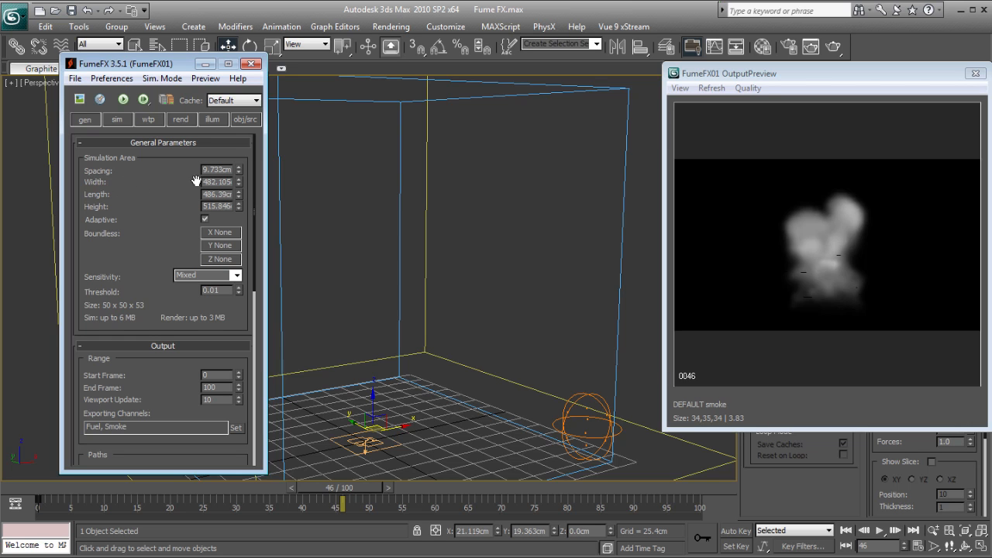
left_click_drag(118, 489, 226, 488)
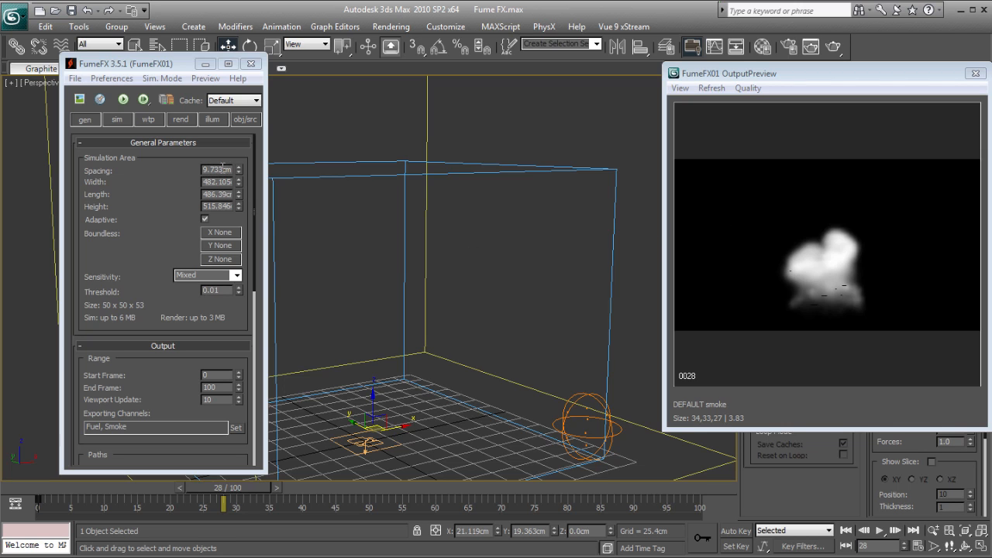
Step: Set the simulation spacing to 2.5 cm and rerun the simulation, checking the early frames through frame 19
double_click(223, 169)
type("2.5")
key("Return")
left_click(151, 186)
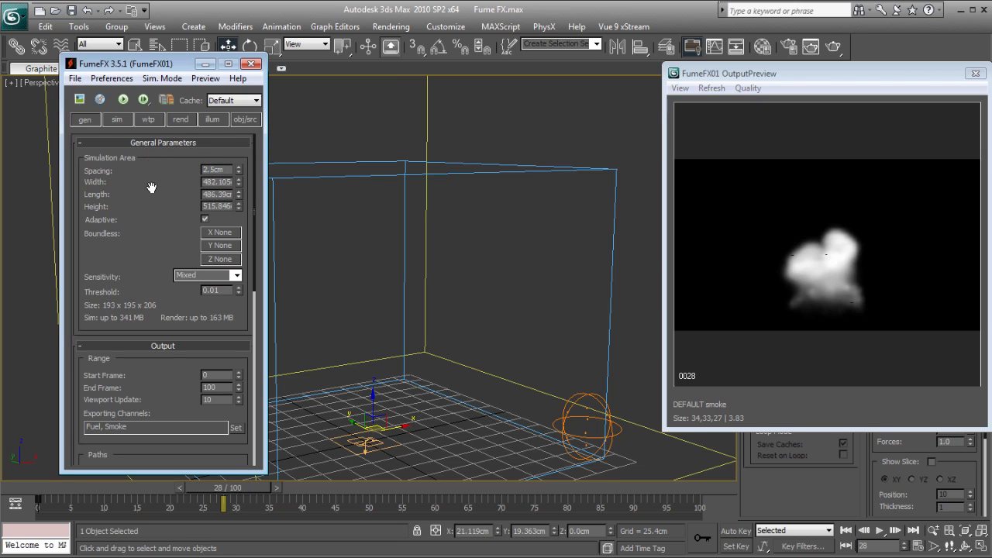
mouse_move(234, 488)
left_mouse_down()
mouse_move(127, 488)
mouse_move(242, 488)
left_mouse_up()
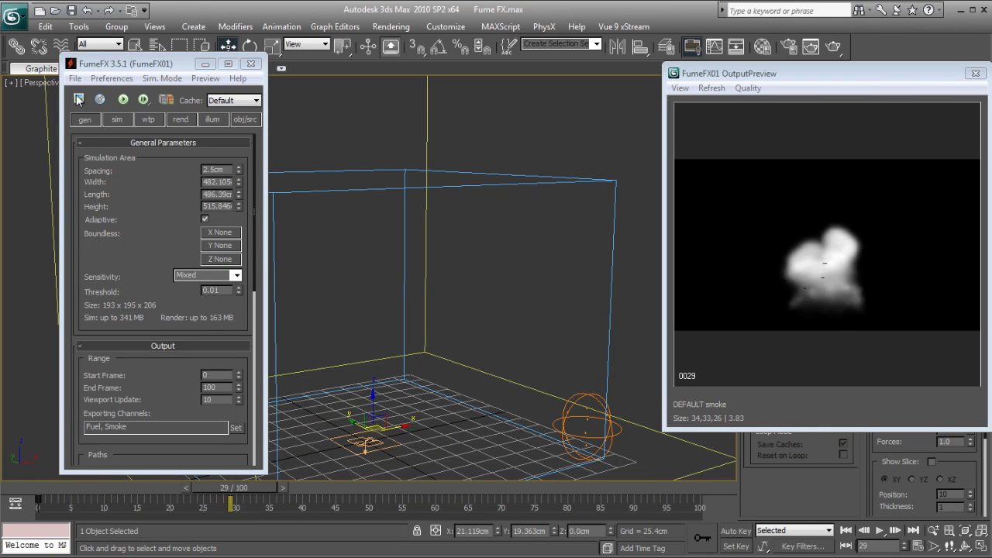
left_click(123, 100)
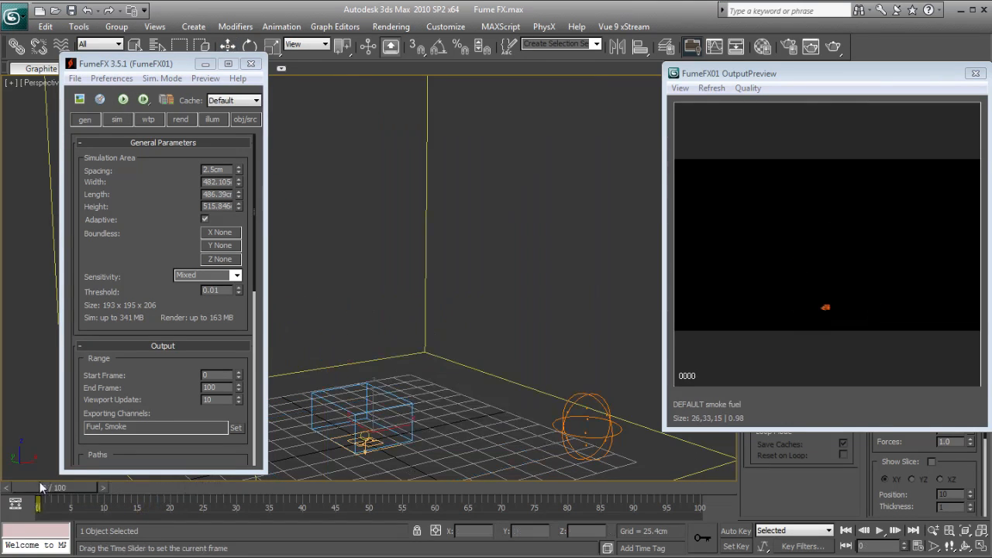
left_click_drag(41, 487, 273, 496)
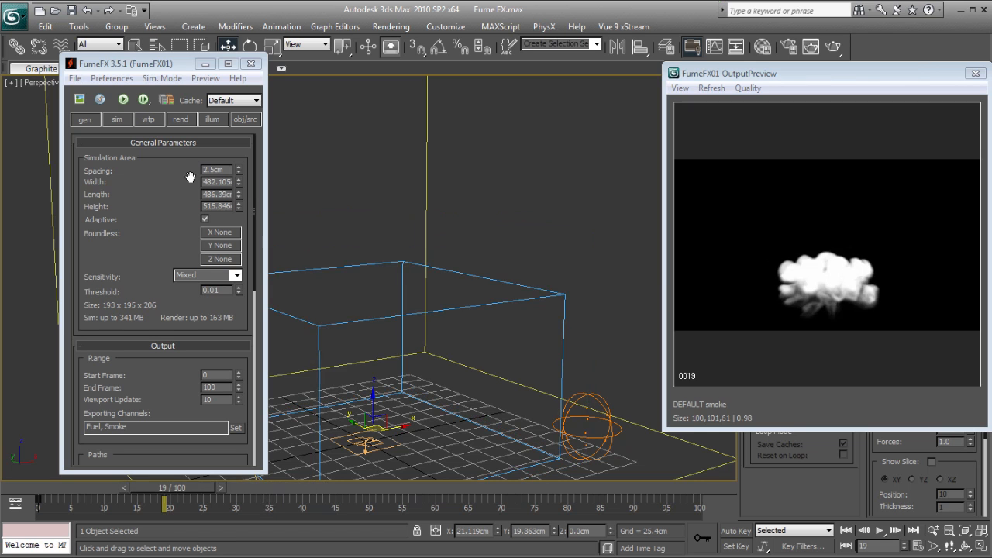
Step: Reduce the simulation spacing to 2.0 cm and check the existing smoke preview at frame 26
left_click(190, 177)
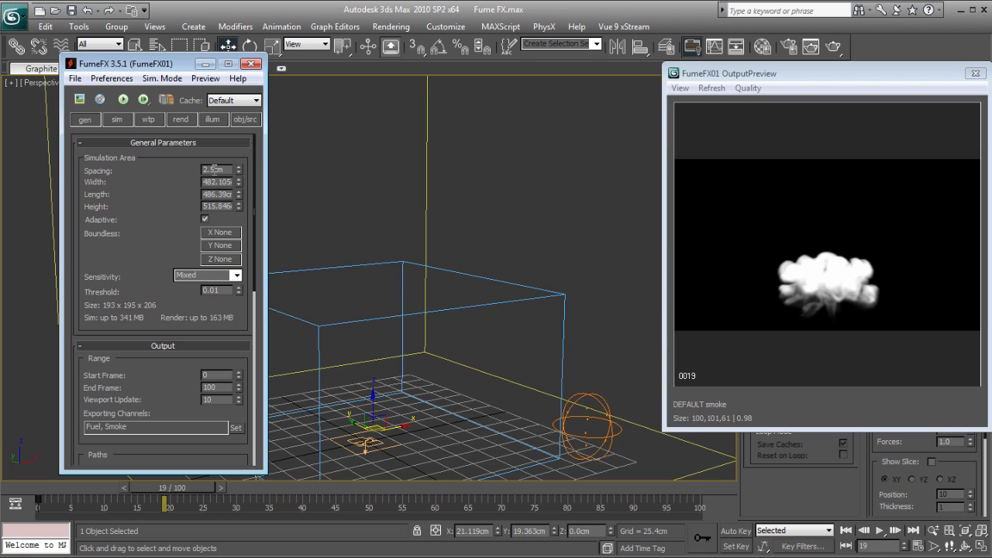
key("Return")
left_click_drag(190, 489, 235, 471)
key("w")
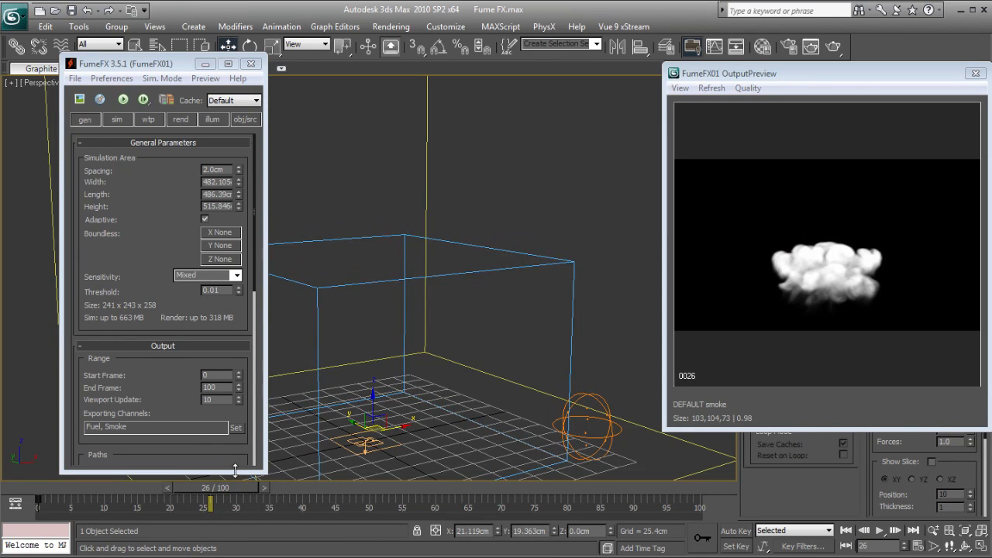
Step: Set the solver's maximum iterations to 80 in the simulation parameters
left_click(117, 120)
scroll(169, 238, "down", 2)
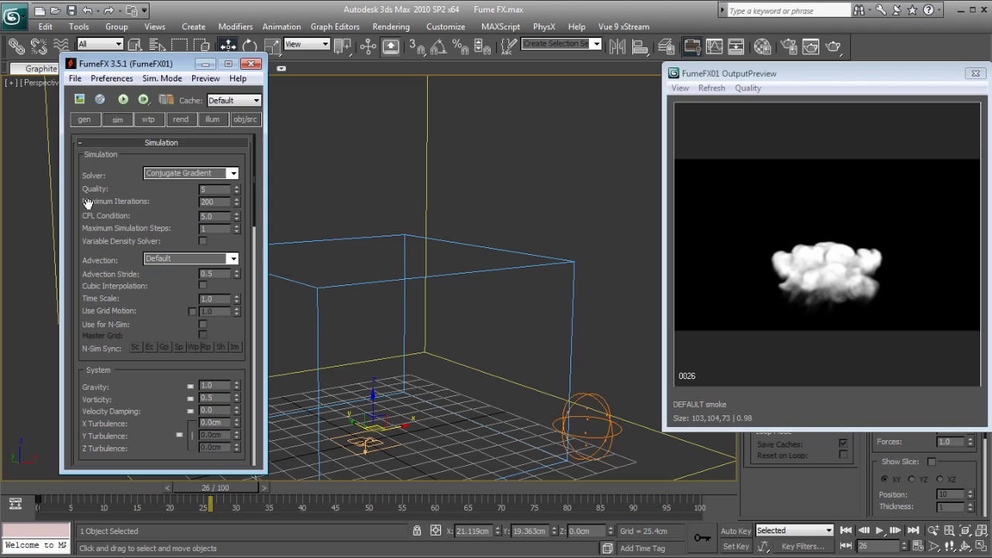
double_click(219, 200)
type("80")
key("Return")
Step: Set the simulation's time scale to 2.0 after checking the smoke preview at frame 24
scroll(183, 328, "down", 5)
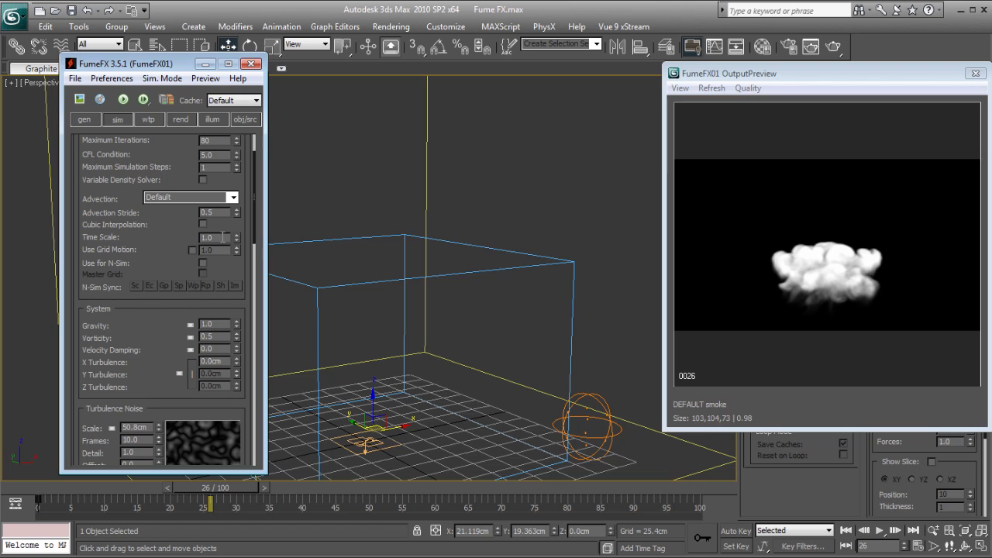
mouse_move(229, 488)
left_mouse_down()
mouse_move(181, 488)
mouse_move(242, 487)
mouse_move(219, 486)
left_mouse_up()
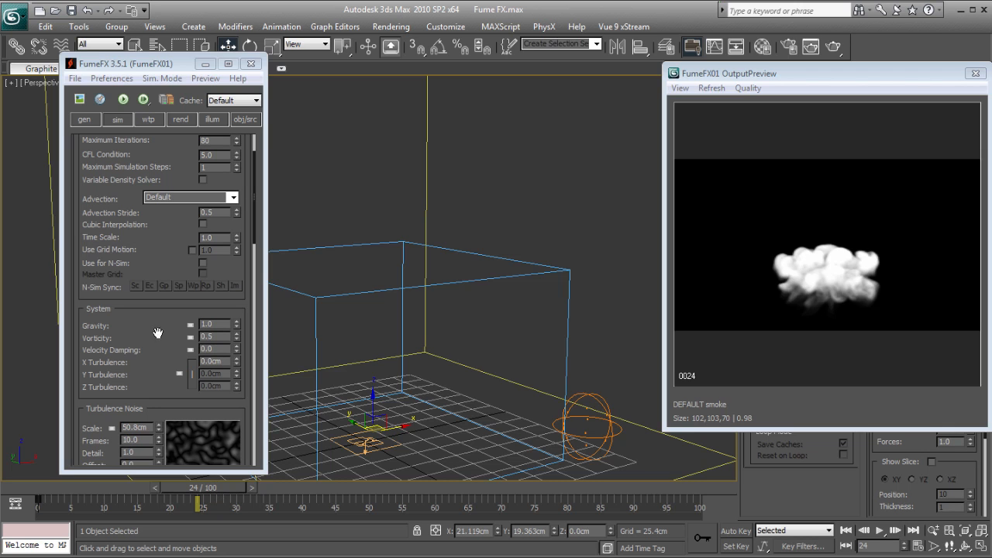
left_click(215, 237)
type("2")
key("Return")
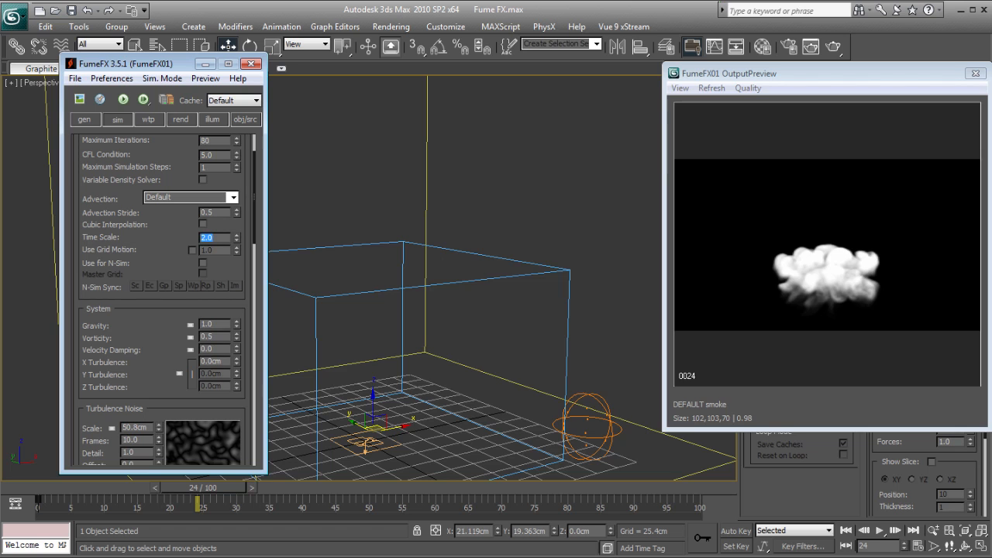
Step: Set the Z blocking side to -Z and scrub the existing preview forward to about frame 33
scroll(144, 310, "down", 4)
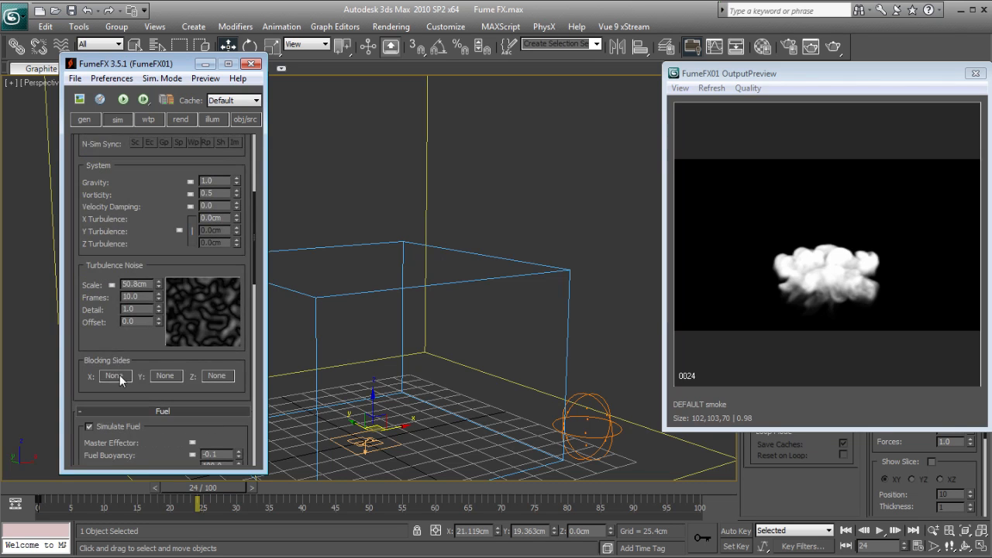
left_click(216, 375)
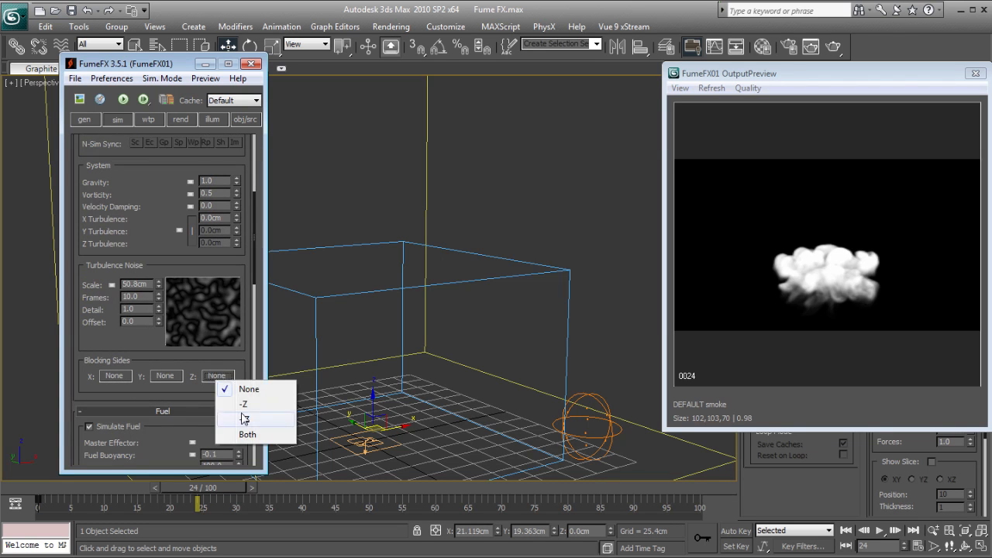
left_click(245, 405)
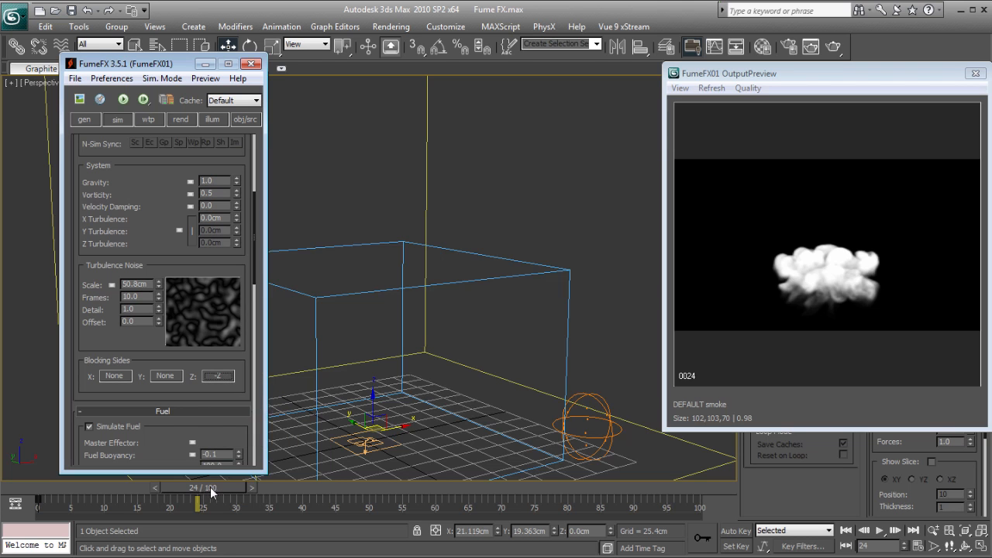
left_click_drag(226, 489, 287, 489)
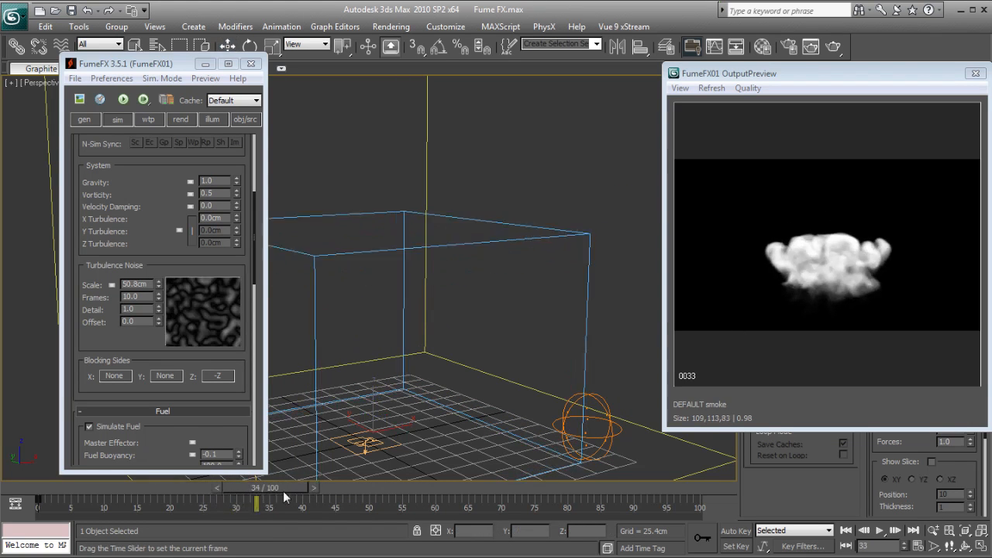
Step: Rerun the simulation with the changed settings and scrub the new preview to frame 14
left_click(122, 100)
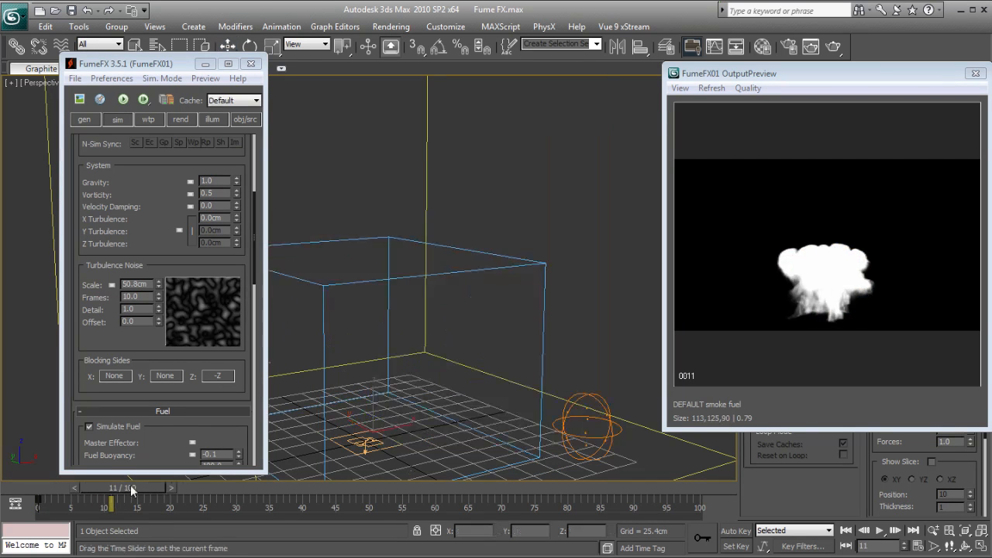
left_click_drag(131, 489, 159, 485)
key("w")
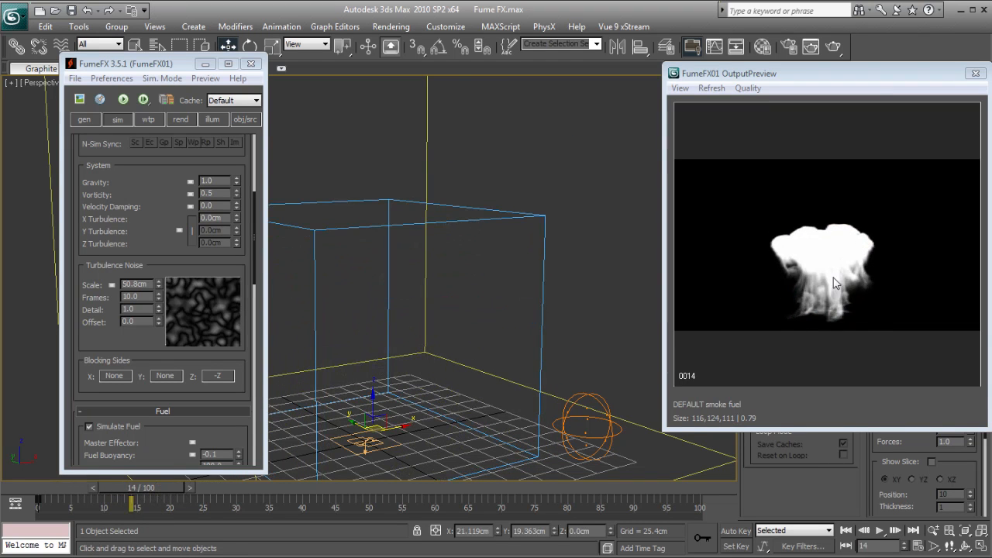
Step: Switch the smoke color in the rendering parameters to keyless mode and set it to dark grey, RGB 72, 72, 72
left_click(182, 119)
left_click_drag(197, 395, 186, 266)
left_click_drag(181, 418, 168, 332)
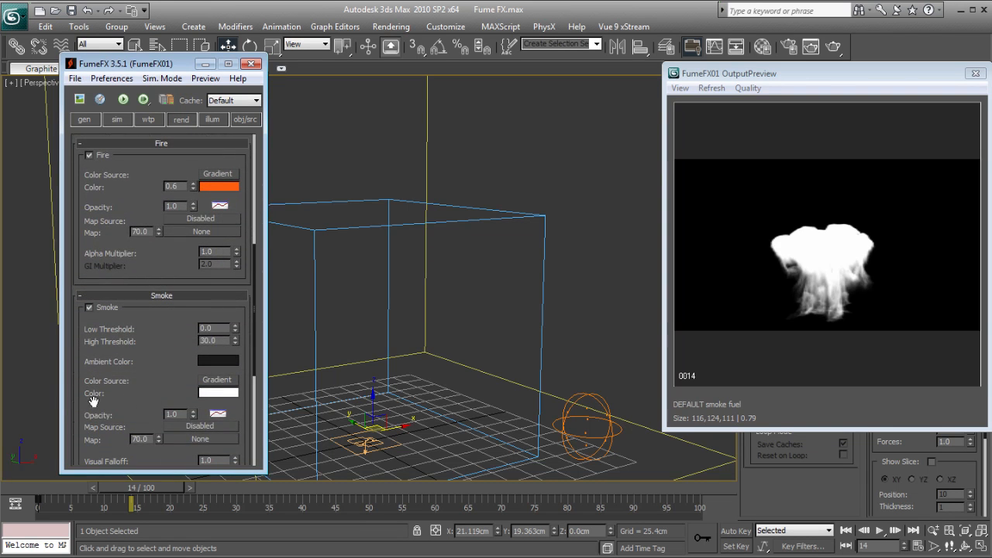
right_click(217, 397)
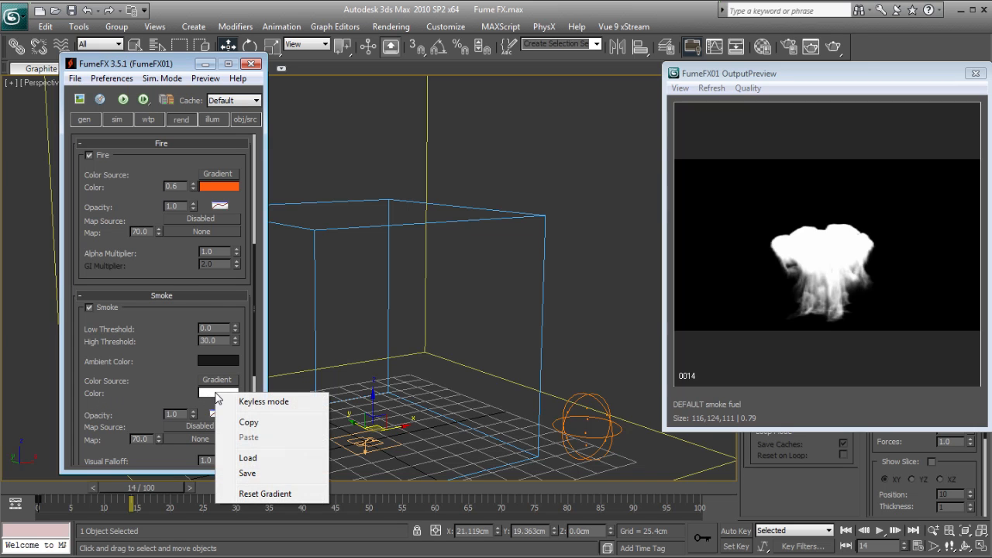
left_click(250, 403)
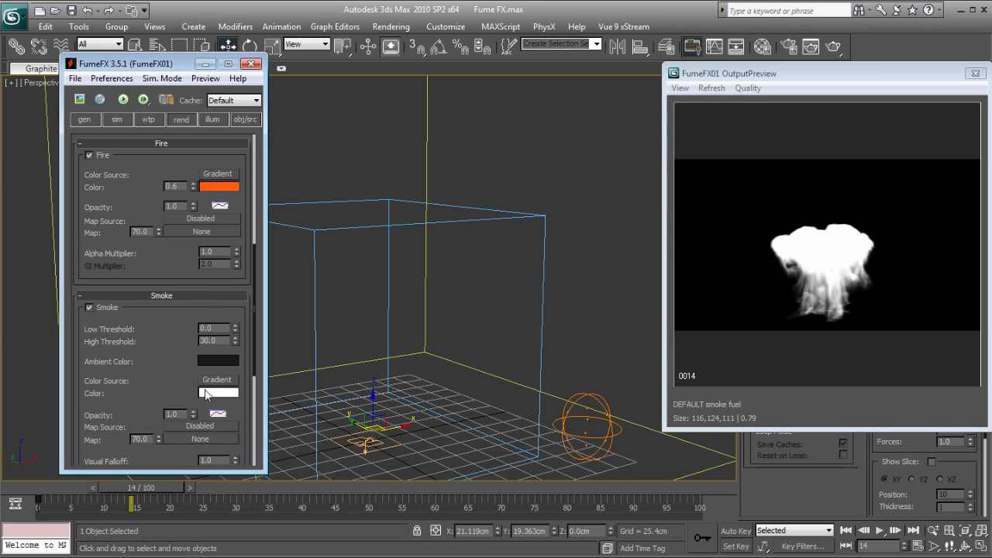
left_click(223, 394)
left_click(388, 118)
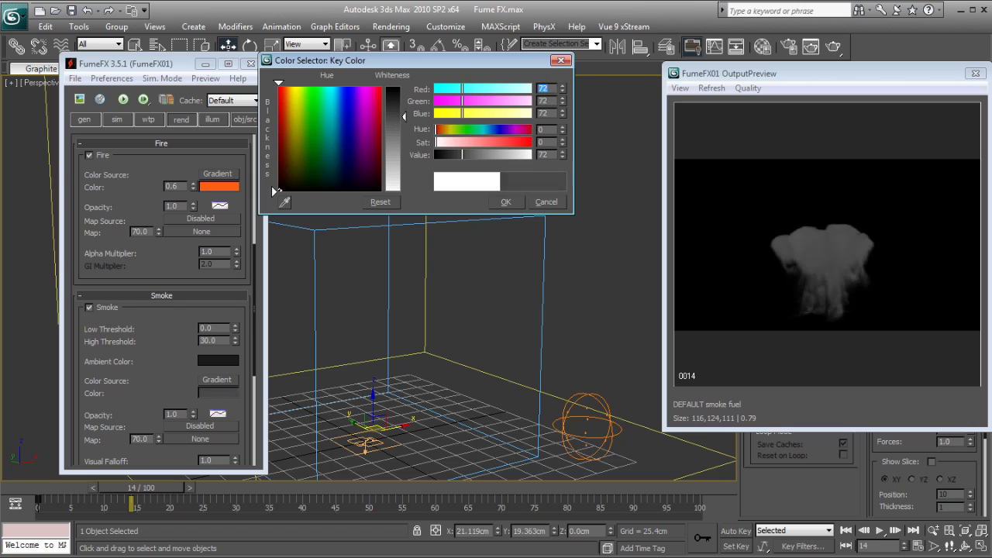
left_click(504, 202)
Step: Check the fire and smoke colors in the output preview at frame 8
scroll(193, 286, "up", 3)
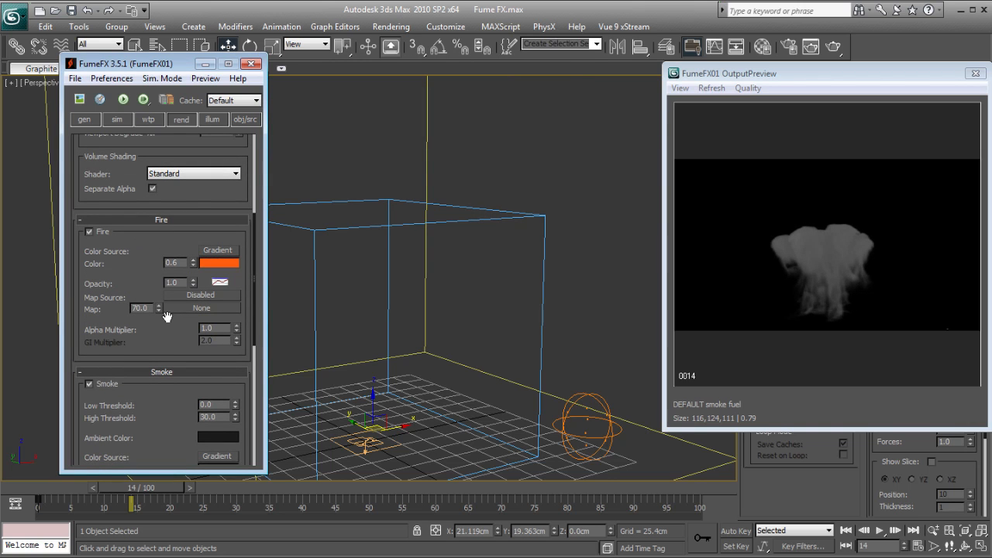
left_click_drag(151, 488, 121, 489)
key("w")
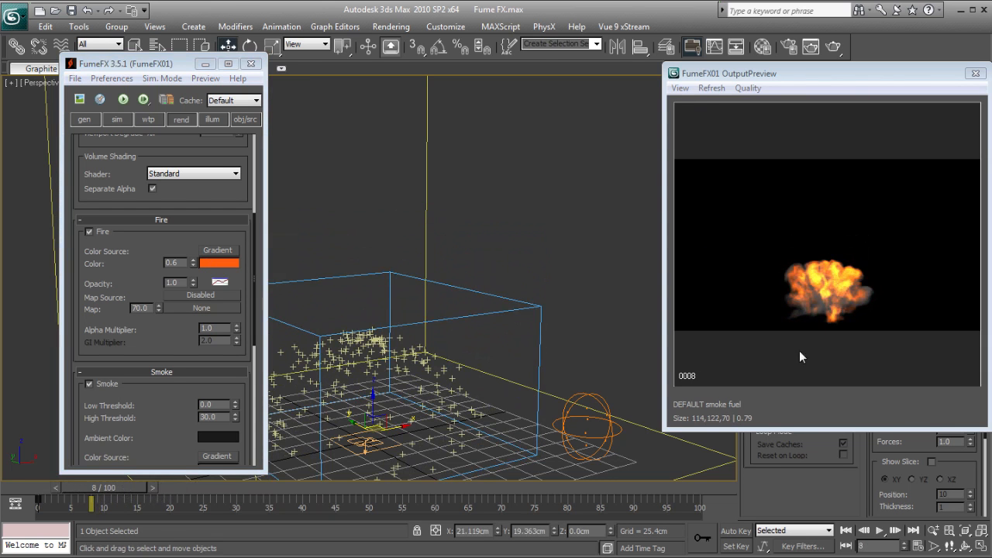
Step: Set the burn rate in the fuel simulation parameters to 10 and rerun the simulation
left_click(117, 124)
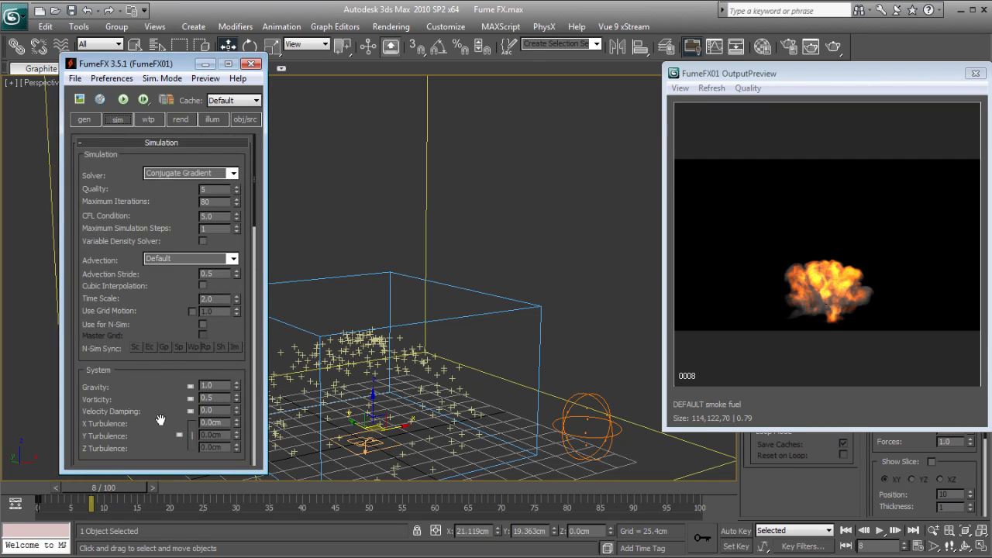
scroll(159, 289, "down", 3)
scroll(155, 332, "down", 3)
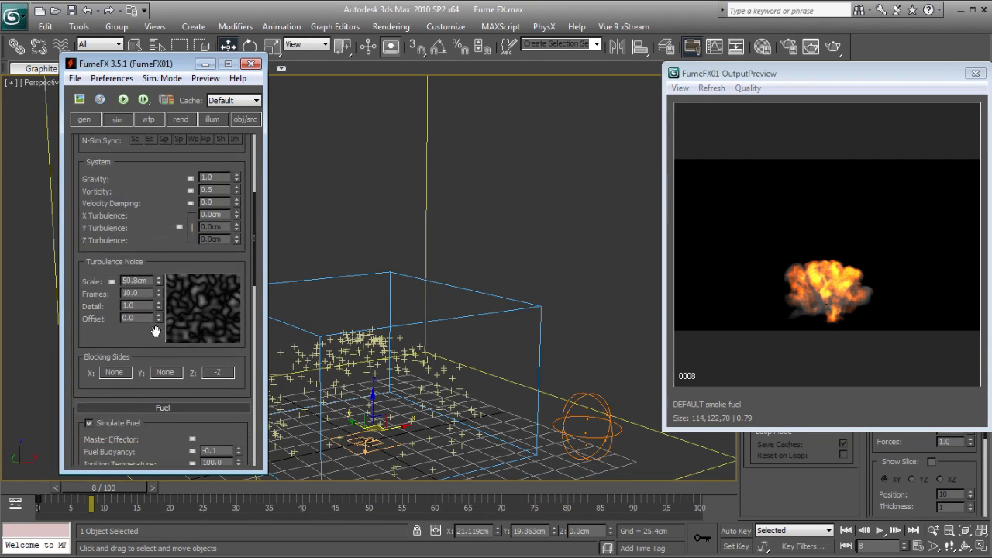
scroll(153, 333, "down", 5)
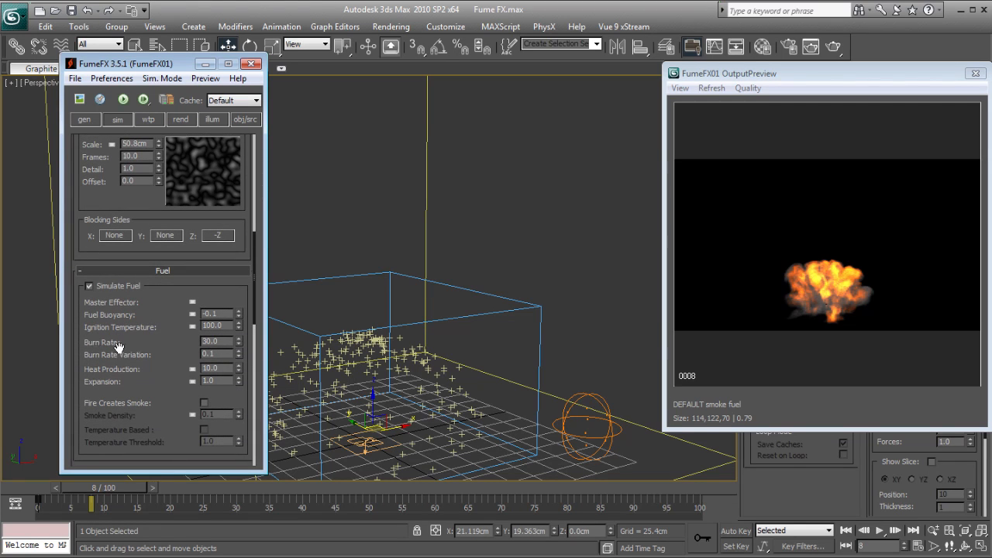
mouse_move(120, 486)
left_mouse_down()
mouse_move(100, 488)
mouse_move(152, 489)
mouse_move(113, 491)
mouse_move(167, 503)
mouse_move(112, 500)
left_mouse_up()
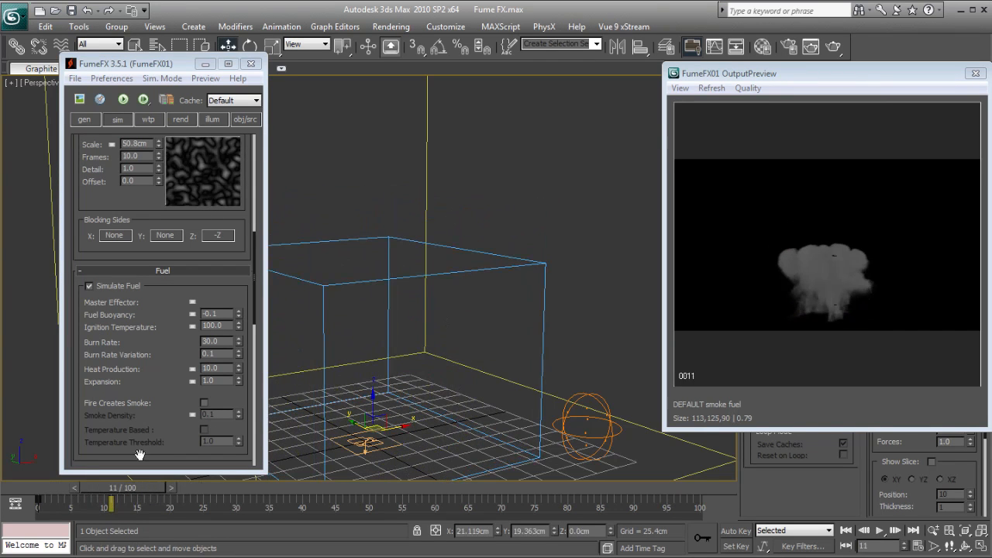
left_click(225, 341)
type("10")
key("Return")
left_click(123, 100)
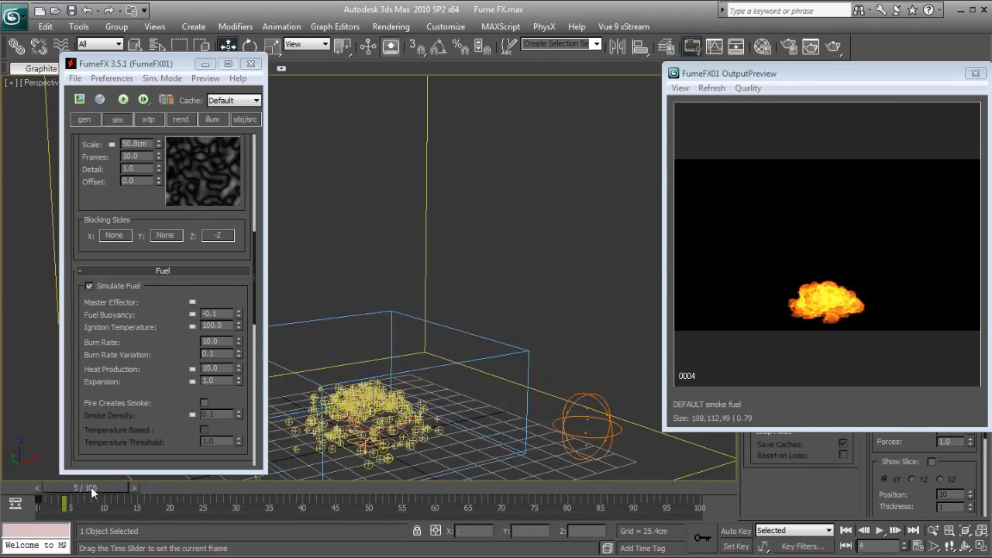
Step: Scrub the new preview and inspect the fire at frame 8
left_click_drag(73, 496, 117, 489)
key("w")
scroll(147, 365, "down", 1)
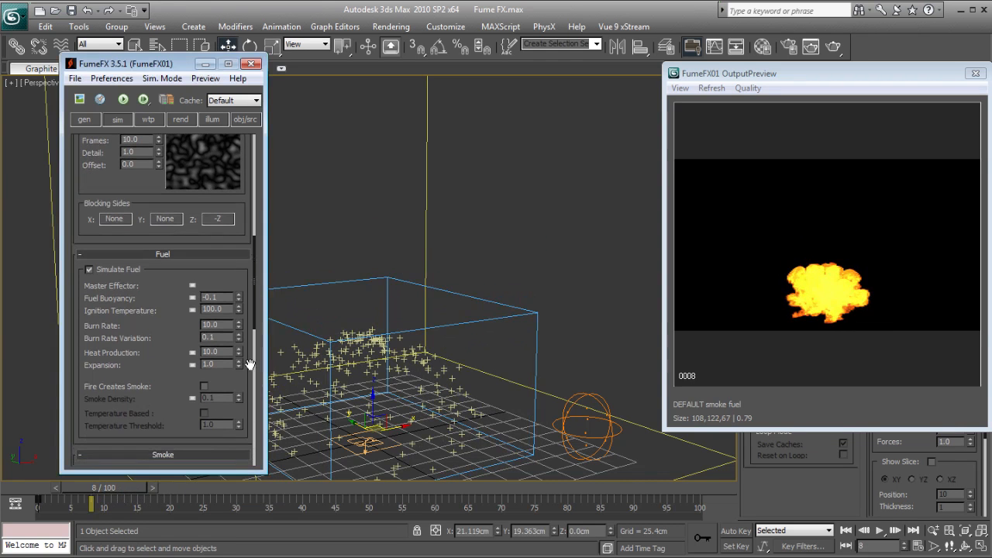
Step: Turn on Auto Key and key the fuel burn rate at 16 on frame 8
left_click(736, 531)
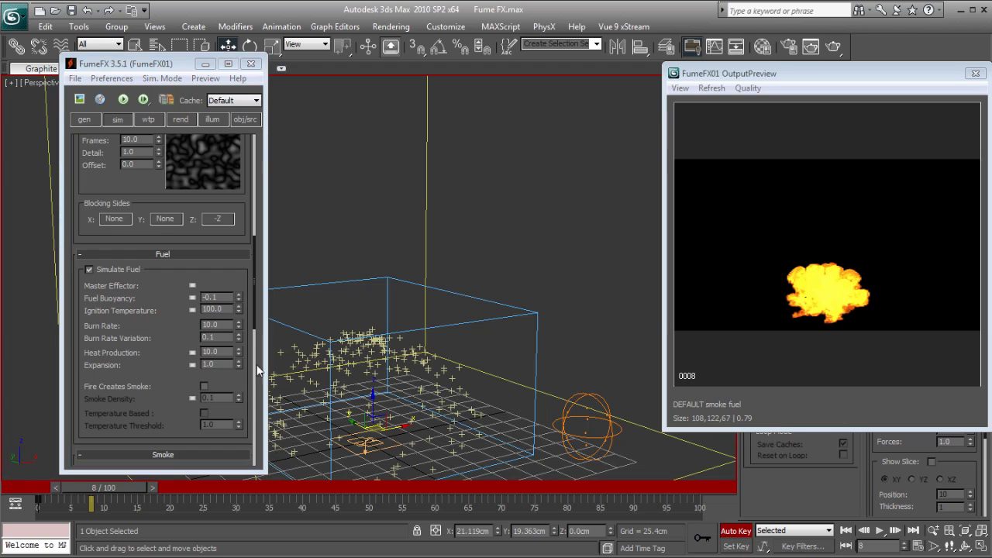
left_click(221, 325)
type("15")
key("Return")
type("16")
key("Return")
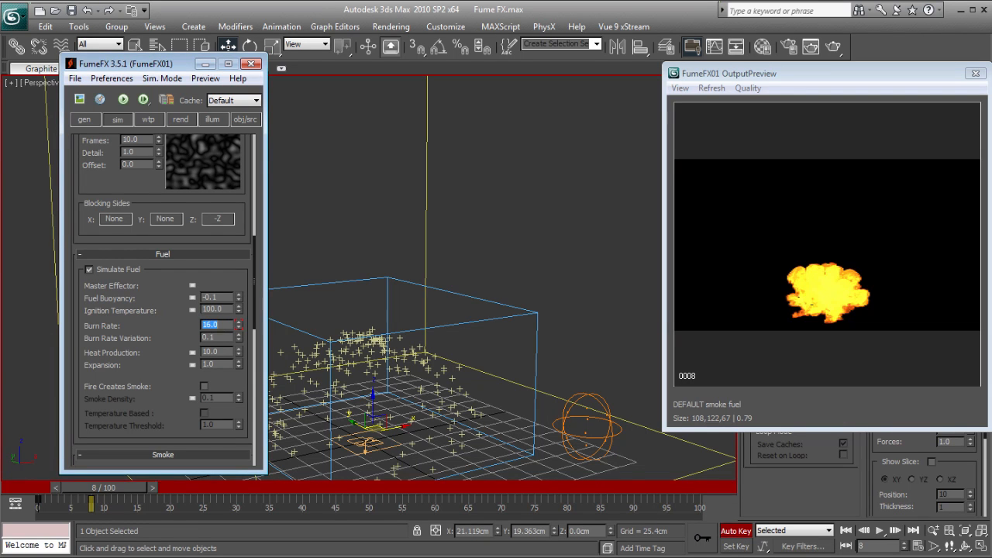
Step: Key the fuel burn rate at 2.2 on frame 12
left_click(51, 508)
left_click_drag(120, 489, 146, 487)
left_click(224, 324)
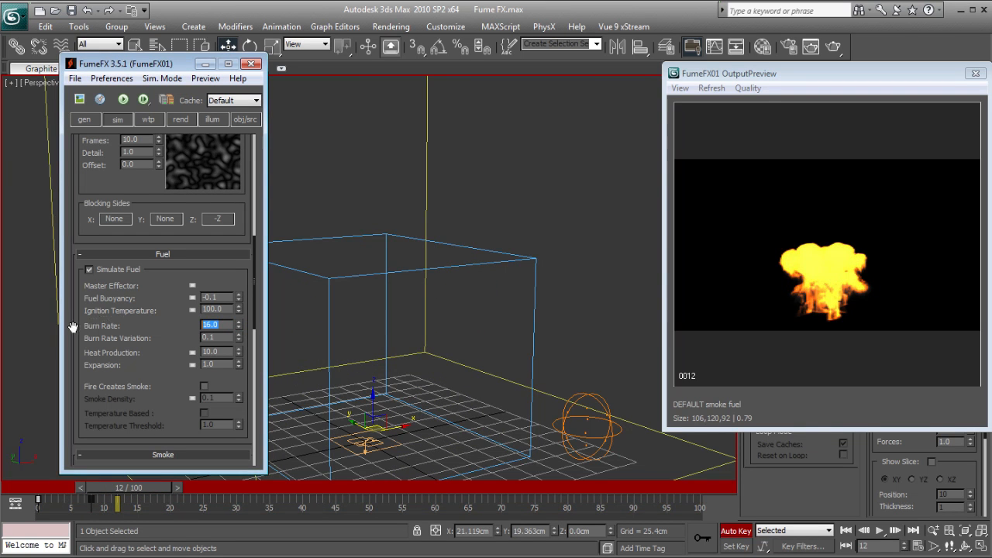
type("2.2")
key("Return")
Step: Show the burn rate animation in Track View, delete its frame 0 key, and close the view
left_click_drag(138, 489, 54, 496)
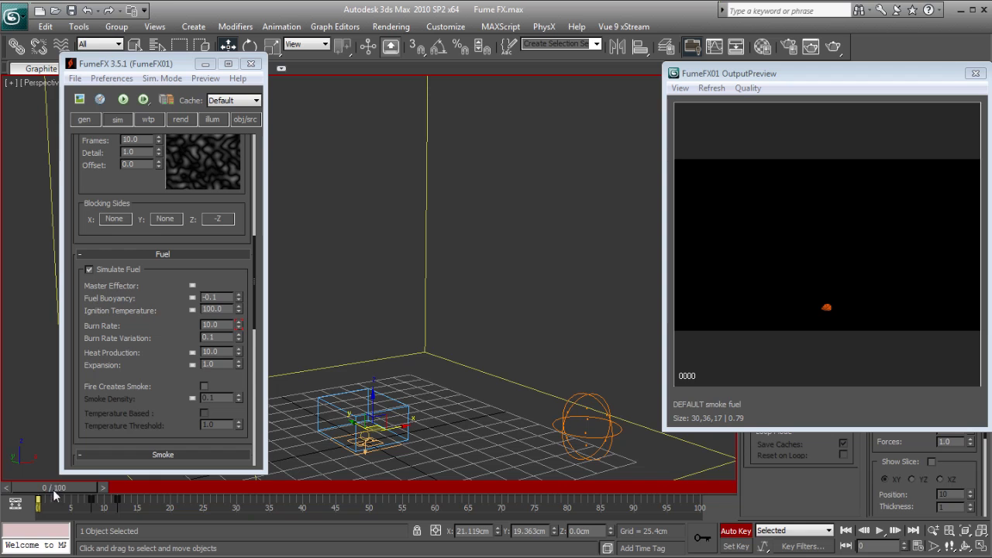
right_click(219, 326)
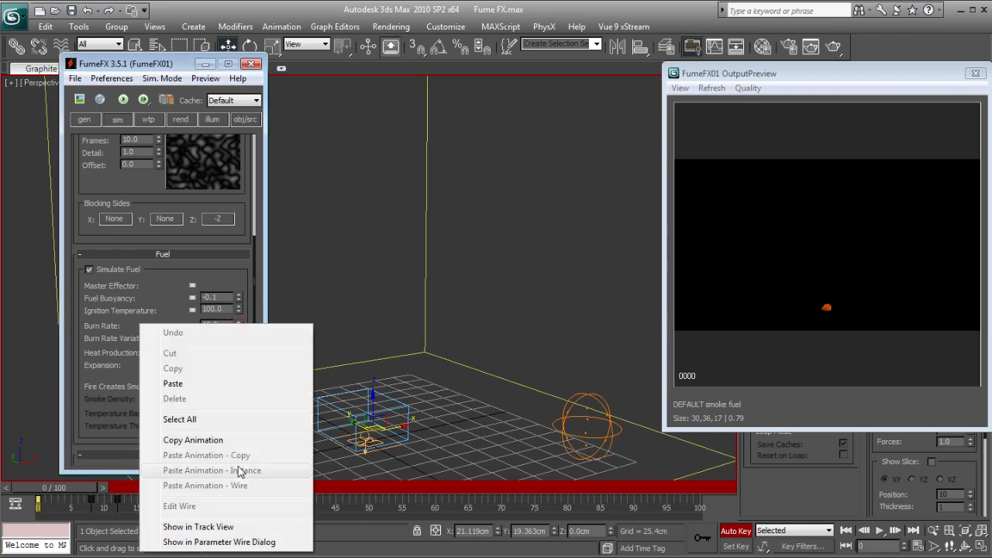
left_click(199, 527)
key("Delete")
left_click(709, 105)
Step: Scrub the existing preview to frame 18 and review the fuel, smoke and temperature parameters
mouse_move(60, 487)
left_mouse_down()
mouse_move(212, 499)
mouse_move(153, 504)
mouse_move(130, 493)
mouse_move(165, 491)
left_mouse_up()
key("w")
left_click(171, 330)
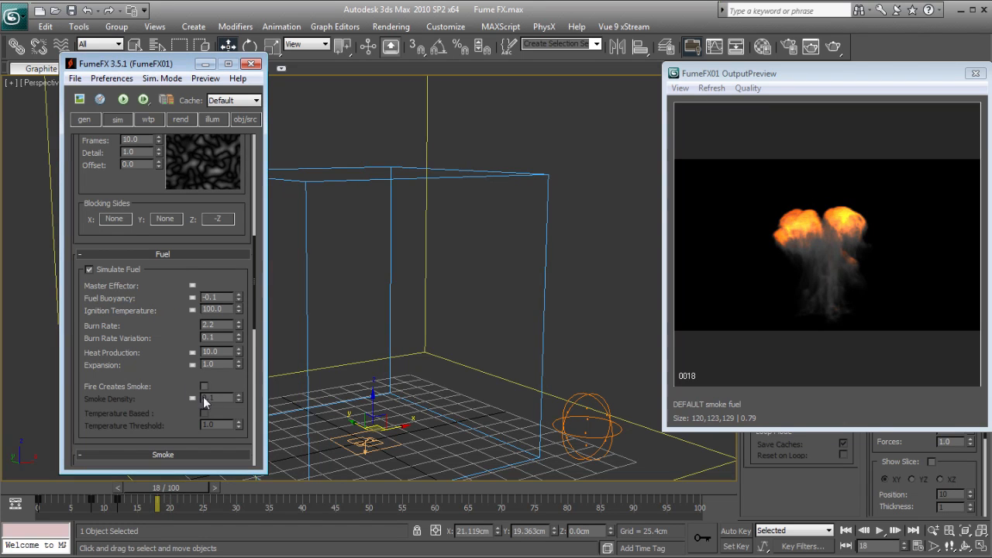
scroll(109, 418, "down", 5)
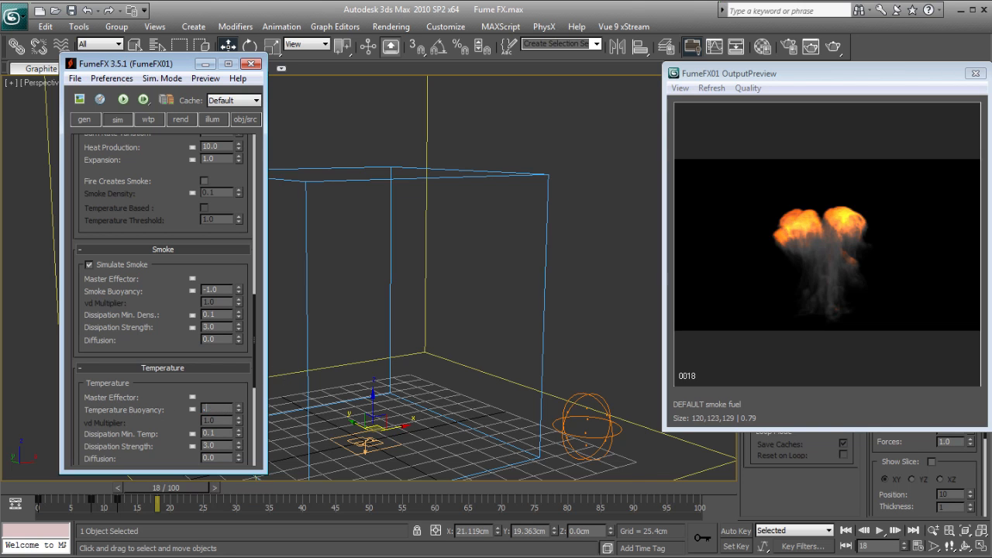
left_click_drag(179, 165, 182, 375)
scroll(159, 167, "down", 2)
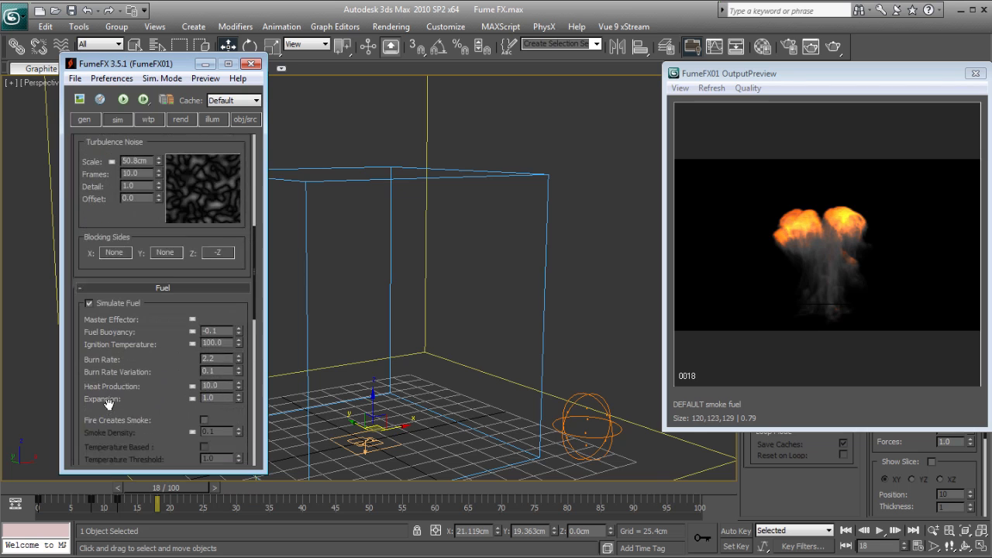
Step: Rerun the simulation with the keyed burn rate, stop it at about frame 43, and return to frame 0
left_click(123, 100)
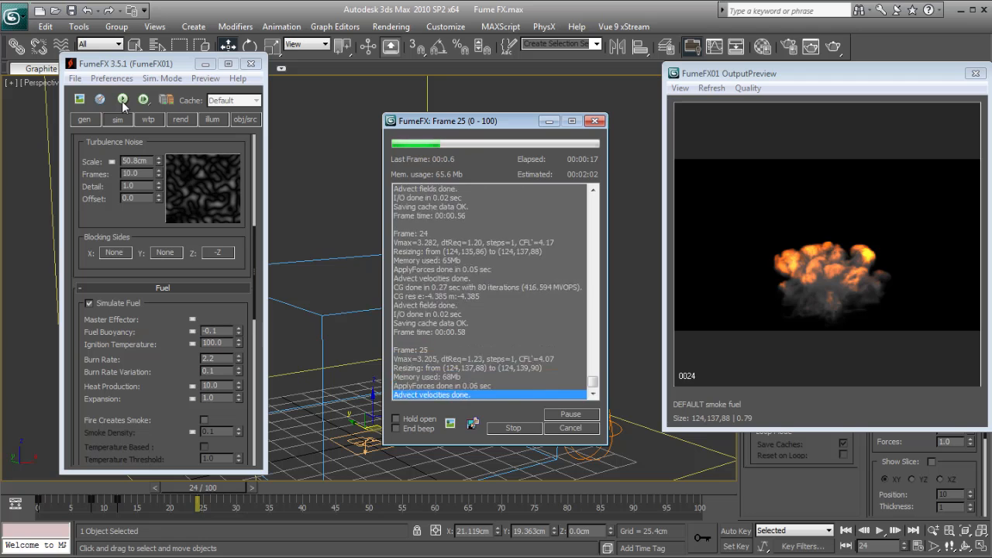
left_click(513, 428)
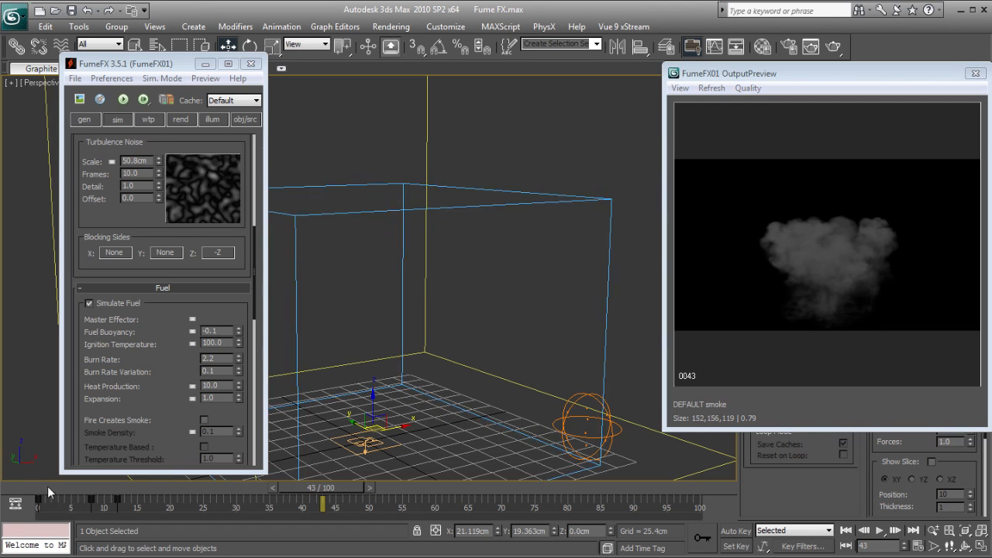
mouse_move(40, 494)
left_mouse_down()
mouse_move(207, 501)
mouse_move(39, 496)
left_mouse_up()
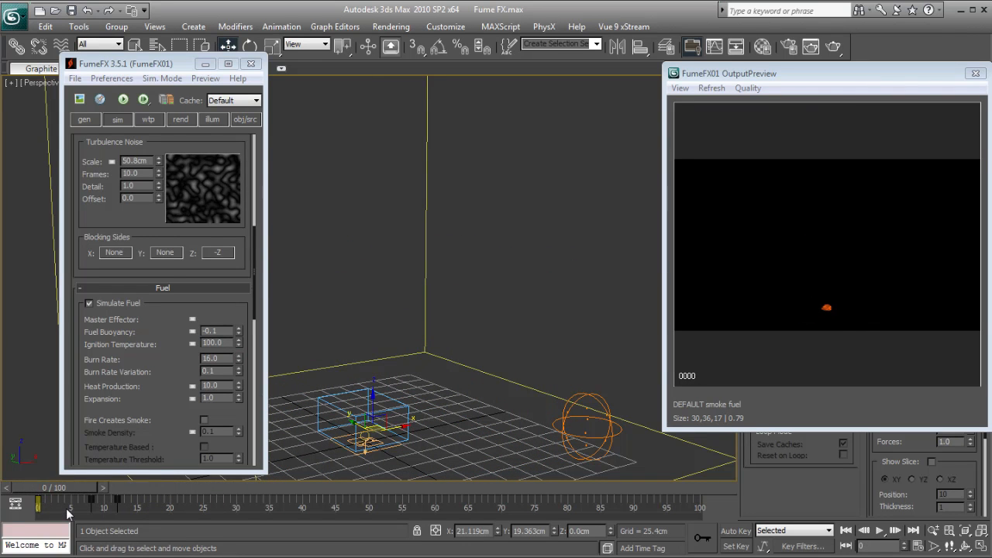
Step: Play back the start of the new explosion several times and scrub the preview to frame 12
key("slash")
left_click(49, 489)
key("slash")
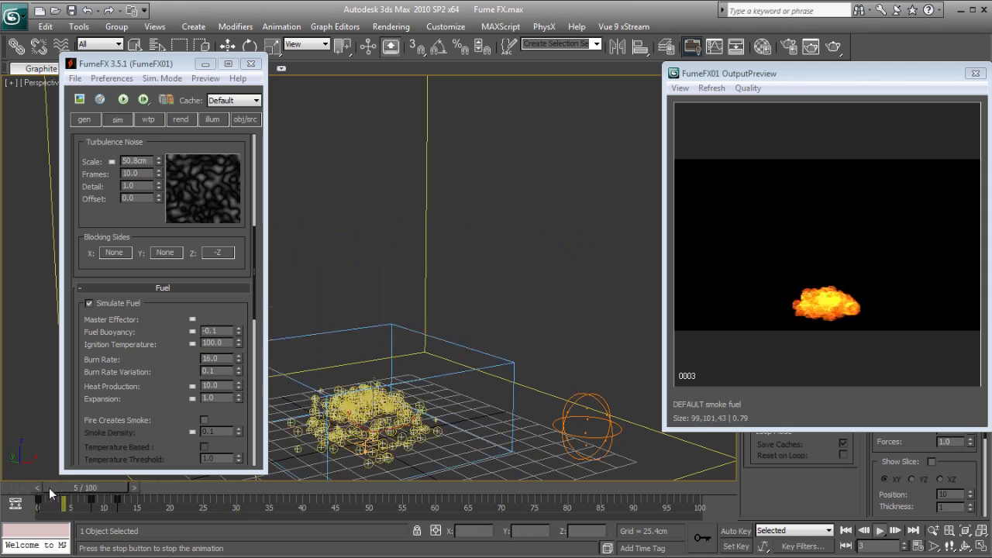
left_click(28, 484)
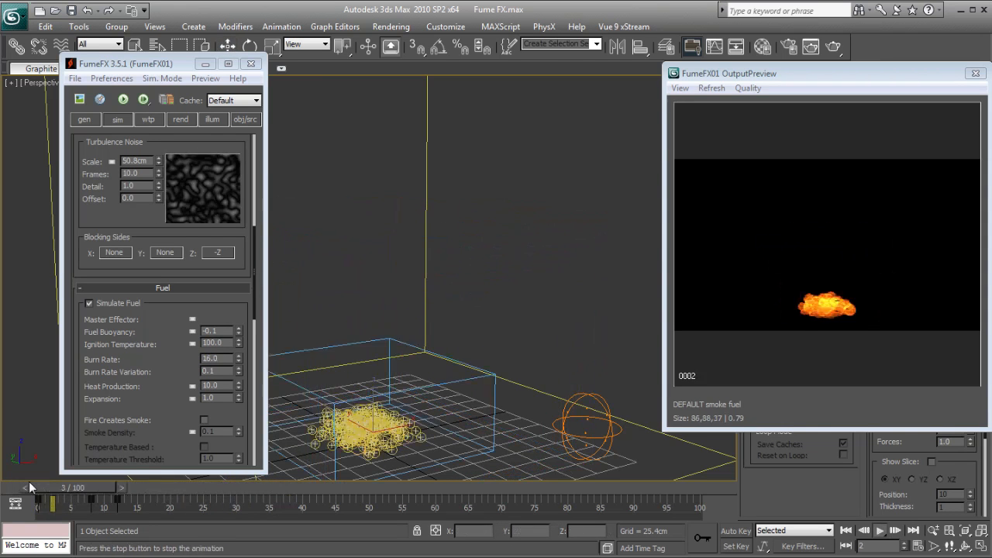
left_click(53, 488)
key("slash")
left_click_drag(94, 490, 135, 497)
key("w")
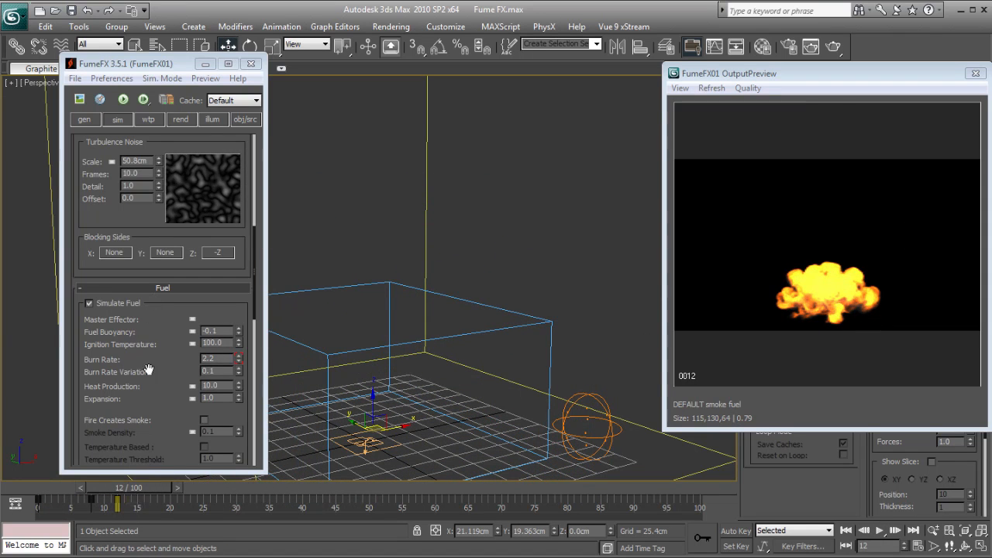
Step: Key the burn rate at 1.8 on frame 12 with Auto Key, shift that key to frame 11, and end keying
left_click_drag(147, 369, 141, 322)
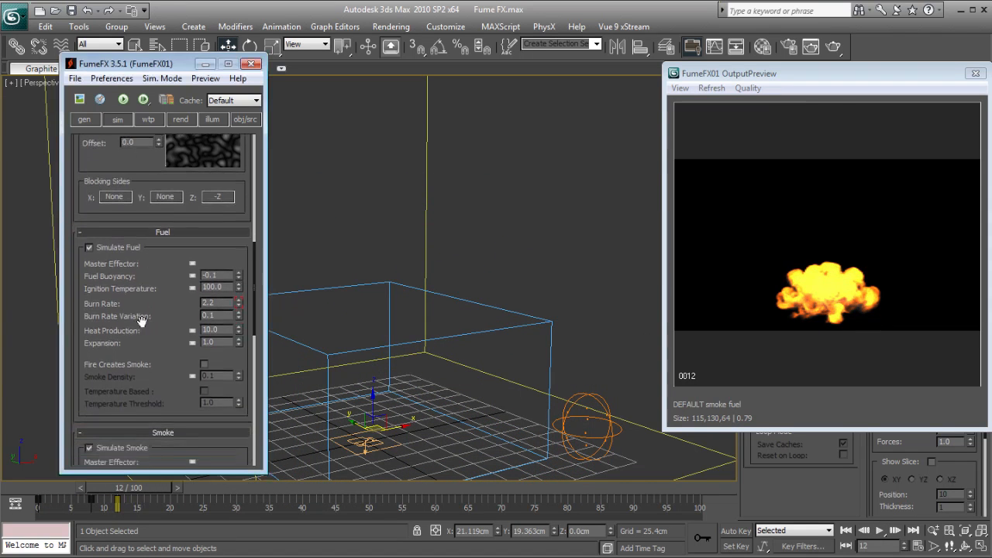
left_click(747, 531)
double_click(209, 302)
type("1.8")
key("Return")
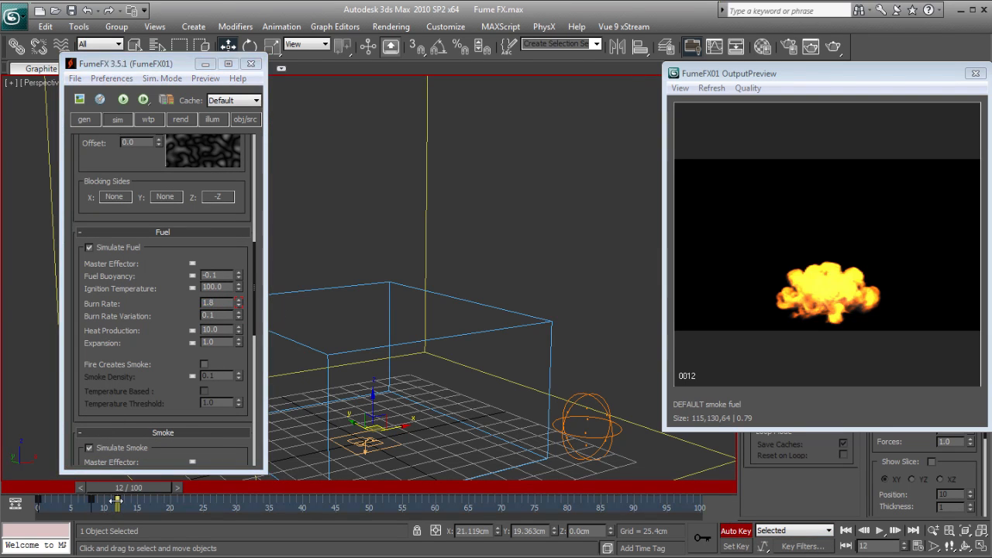
left_click_drag(135, 488, 122, 489)
mouse_move(163, 496)
left_mouse_down()
mouse_move(276, 503)
mouse_move(129, 502)
mouse_move(237, 496)
mouse_move(122, 483)
mouse_move(147, 485)
left_mouse_up()
left_click(730, 536)
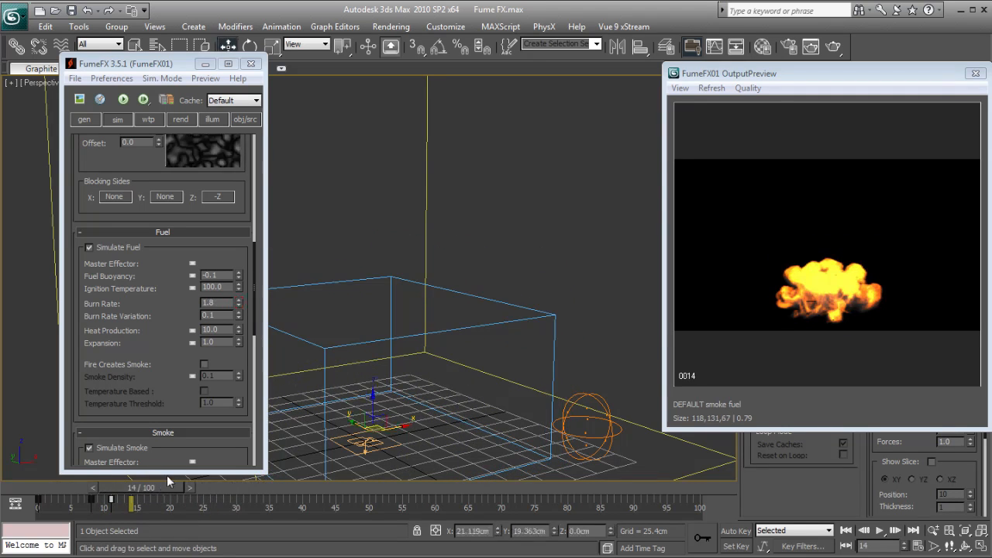
Step: Set the fuel expansion to 1.8
double_click(211, 342)
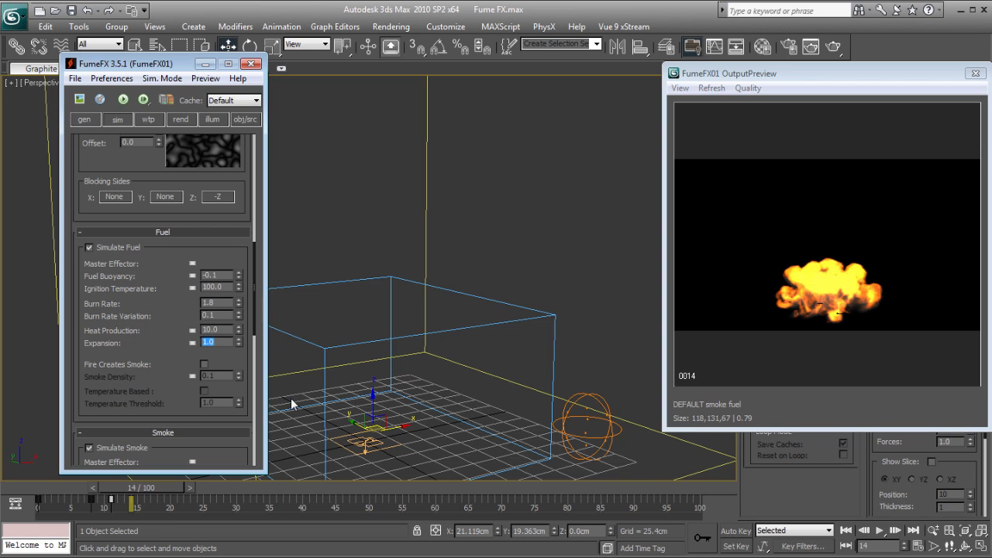
type("1")
key("Return")
scroll(119, 334, "down", 2)
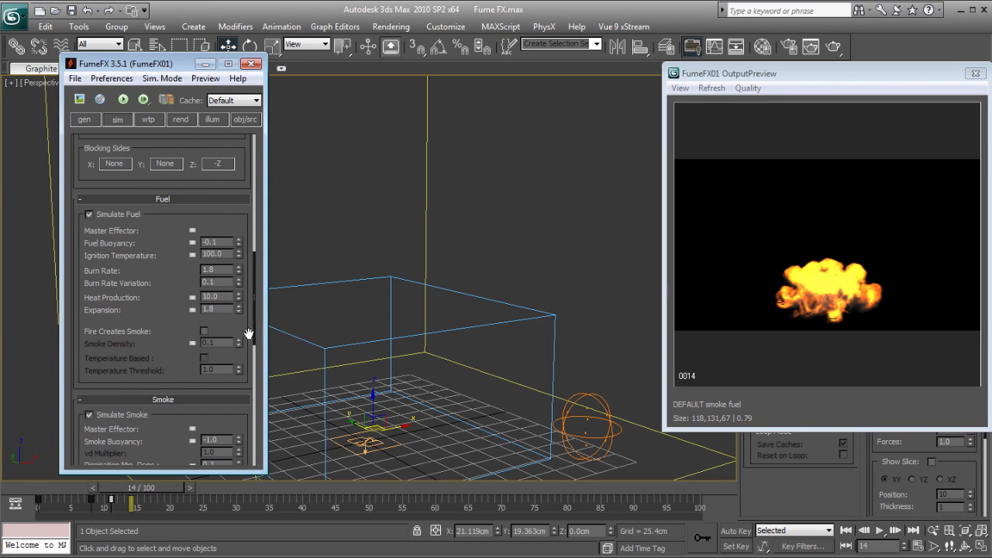
Step: Scrub the preview to frame 30 and disable the smoke channel of the FFX Particle Src helper
left_click_drag(158, 489, 258, 487)
left_click(603, 435)
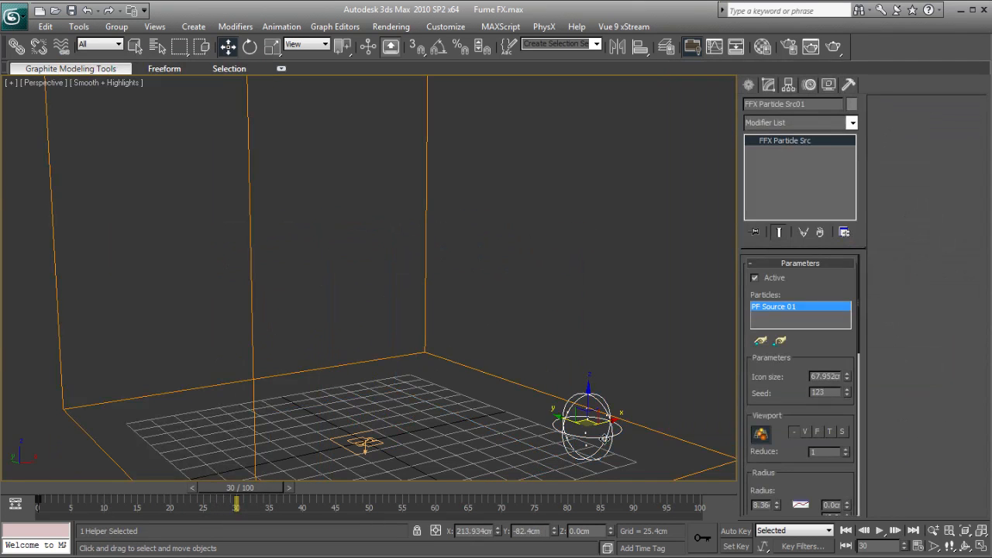
left_click_drag(789, 468, 787, 403)
scroll(787, 403, "down", 5)
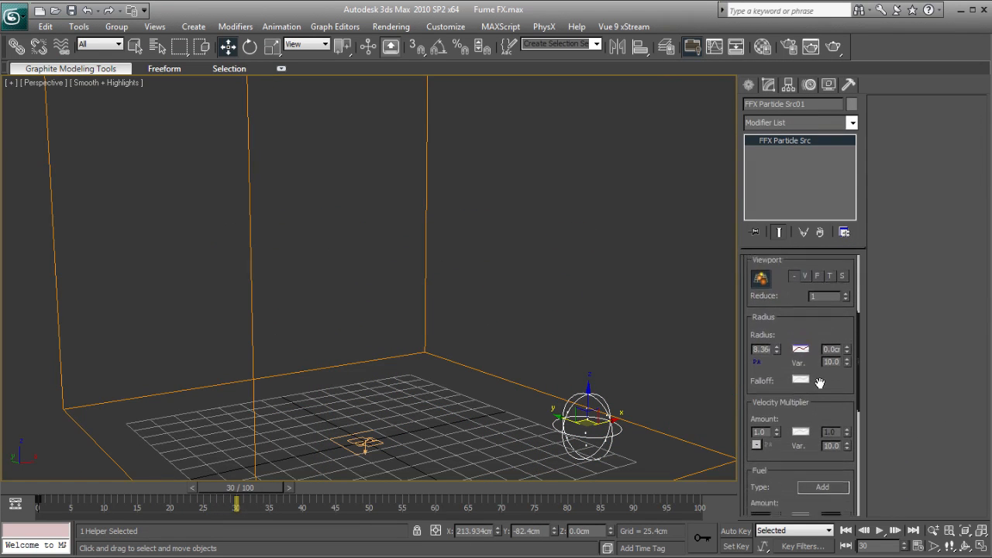
scroll(787, 374, "down", 4)
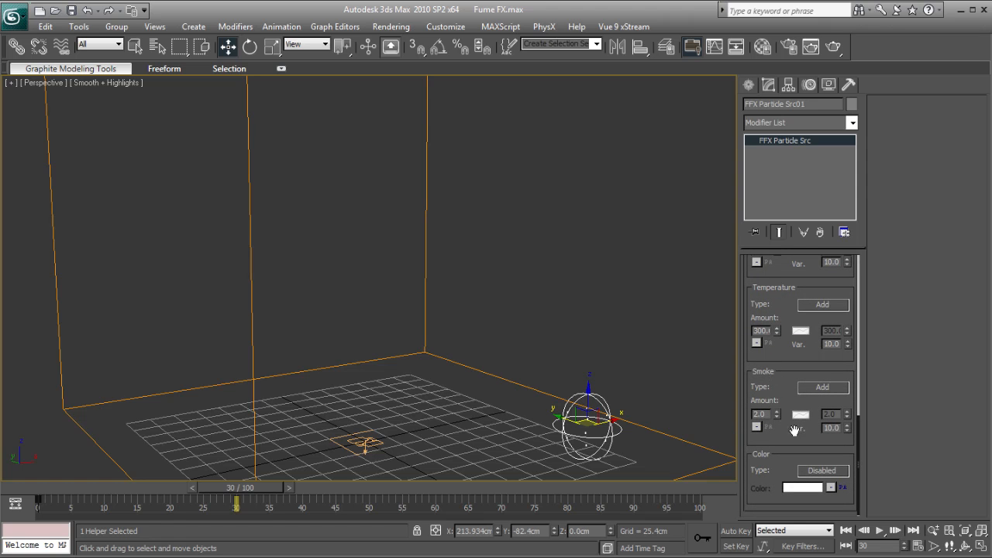
left_click(814, 389)
left_click(873, 395)
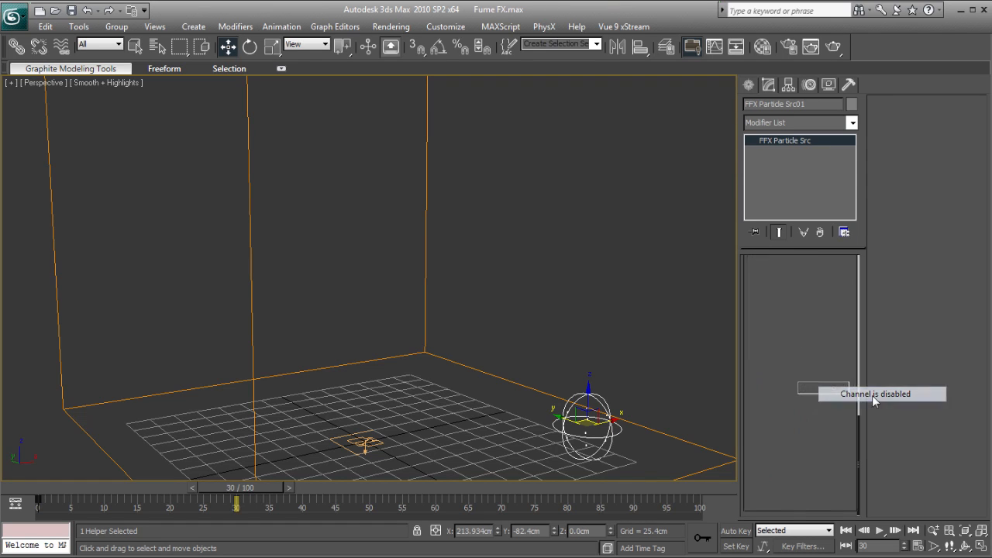
Step: Reselect the FumeFX container, enable Fire Creates Smoke in its fuel parameters, and set the smoke density to 16
left_click(425, 302)
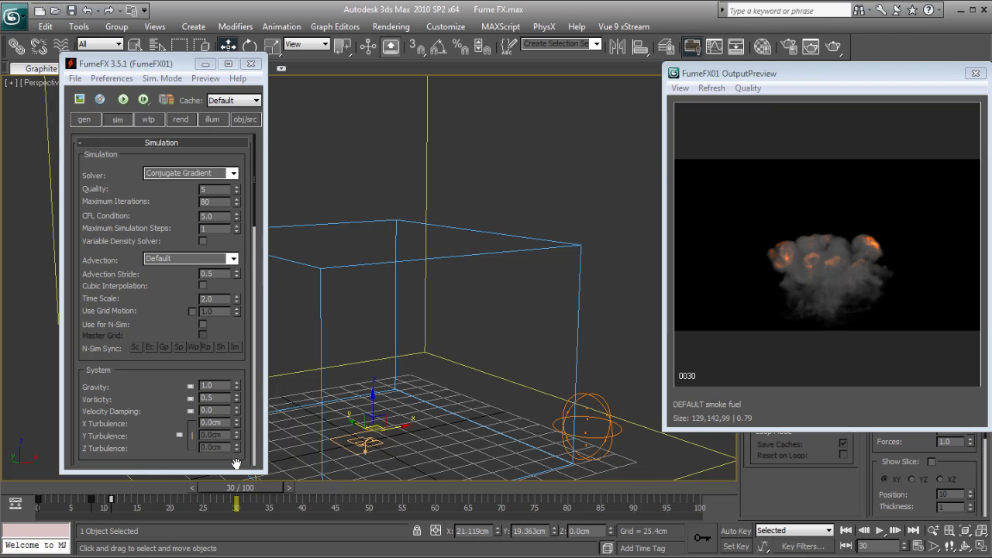
mouse_move(235, 488)
left_mouse_down()
mouse_move(325, 490)
mouse_move(236, 488)
left_mouse_up()
left_click(161, 326)
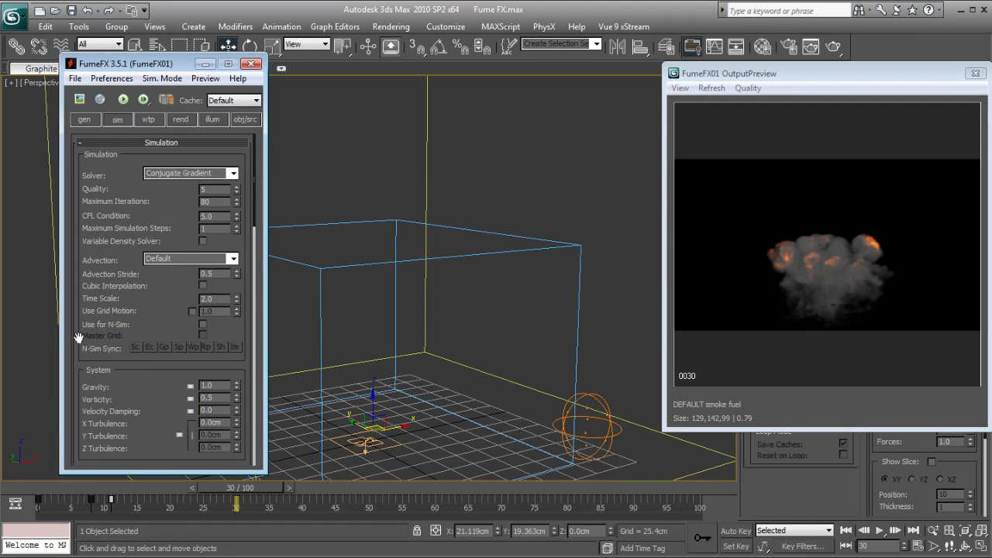
left_click_drag(149, 319, 154, 215)
left_click_drag(157, 336, 151, 217)
scroll(152, 217, "down", 5)
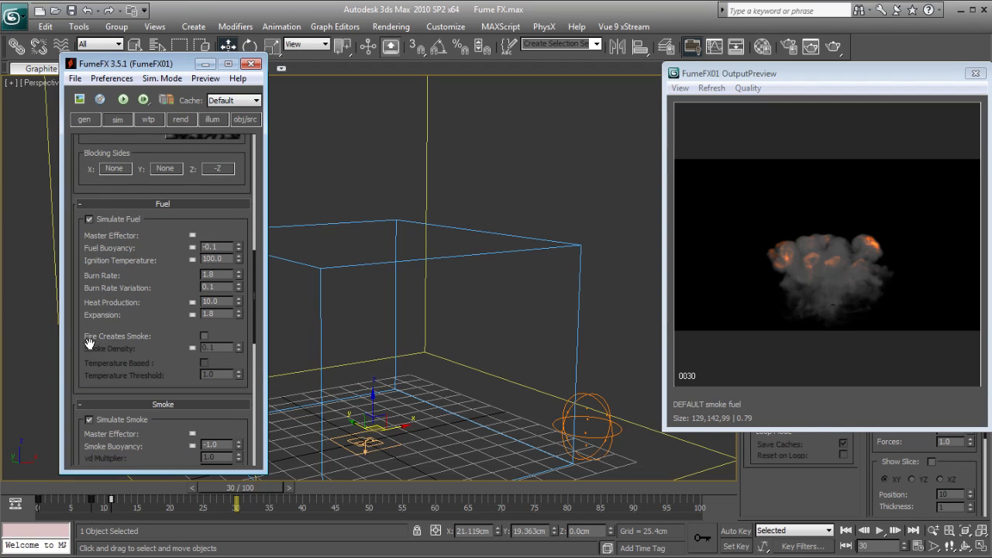
left_click(204, 335)
double_click(221, 348)
type("16")
key("Return")
Step: Make the fire's smoke creation temperature based with a temperature threshold of 45
left_click(203, 363)
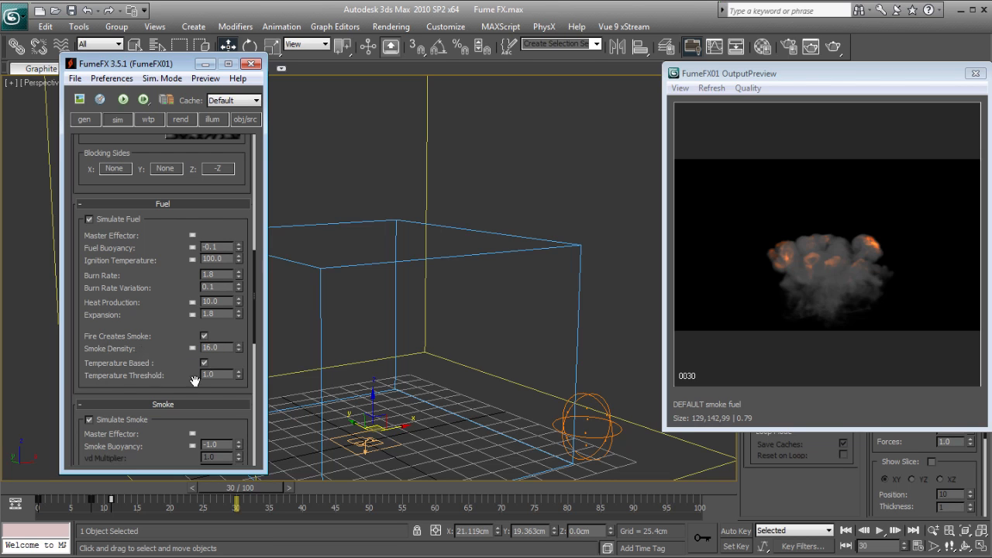
double_click(209, 374)
type("45")
scroll(223, 347, "down", 1)
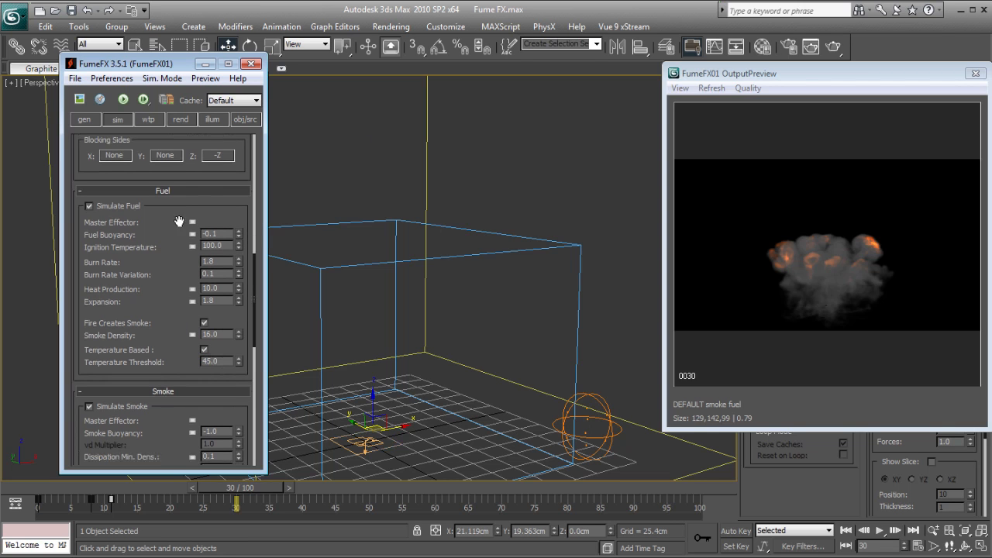
left_click_drag(184, 262, 185, 259)
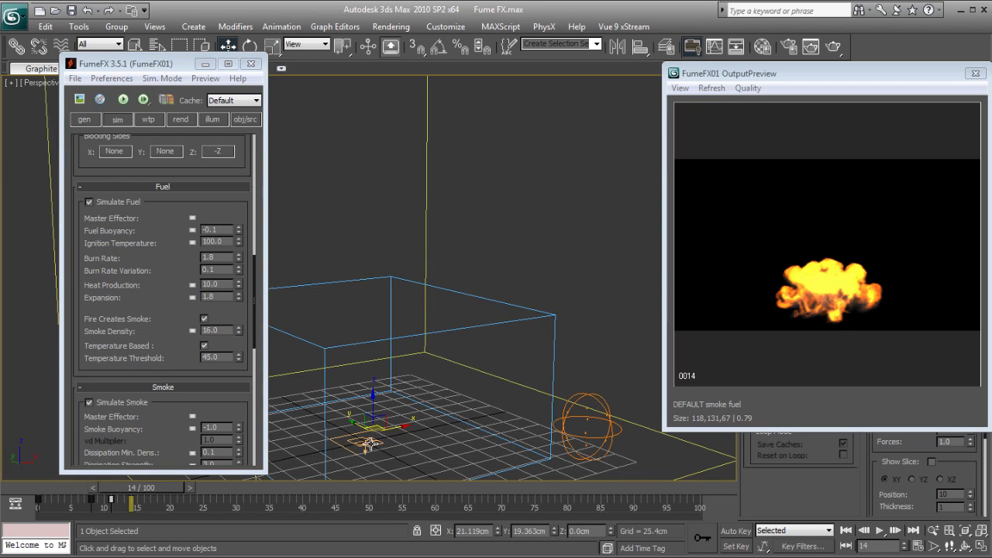
Step: Open the PF Source's Particle View, change the particle amount in the Birth operator, and close it
left_click(370, 444)
left_click(802, 297)
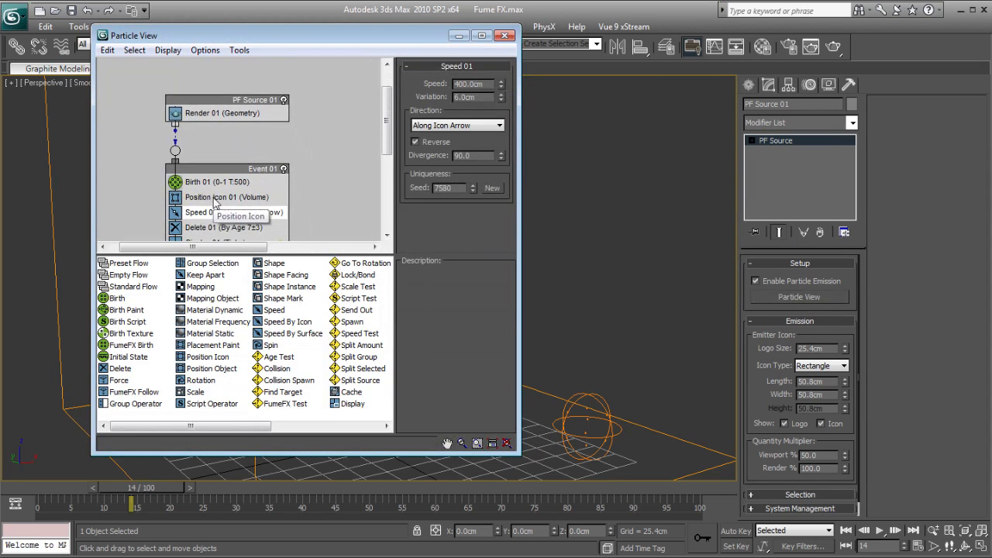
left_click(222, 183)
double_click(472, 114)
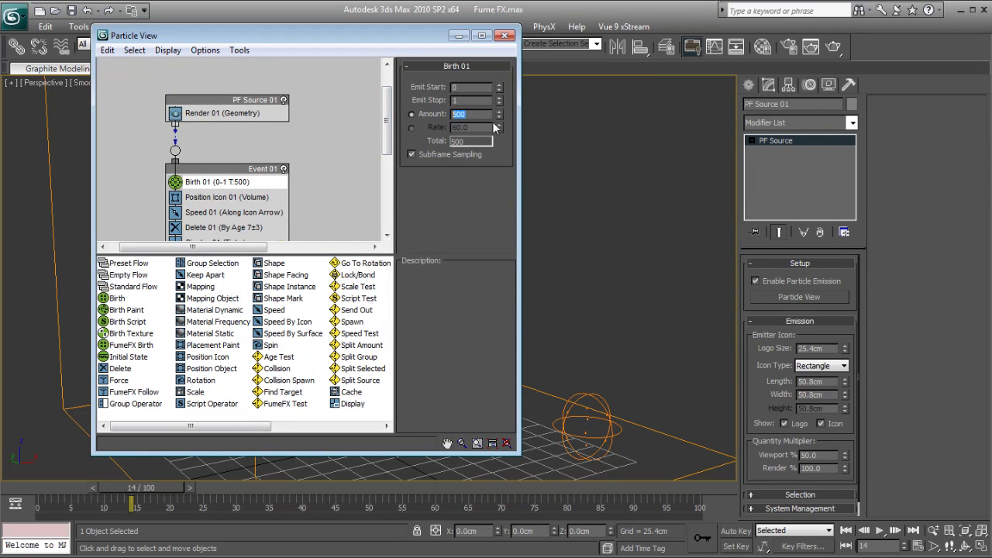
type("7")
key("Return")
left_click(505, 36)
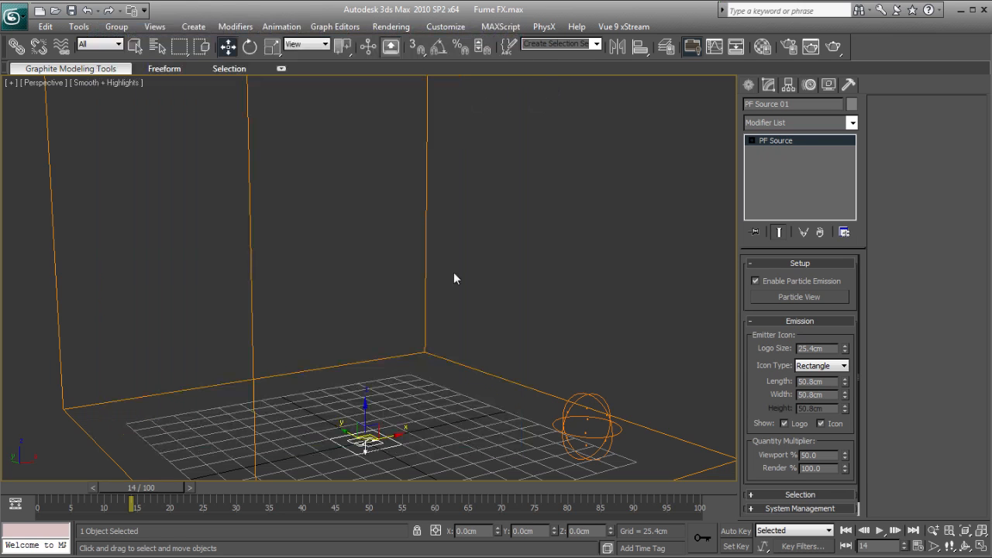
Step: Reselect the FumeFX container and set its turbulence noise scale to 8 cm and detail to 5
left_click_drag(451, 300, 404, 318)
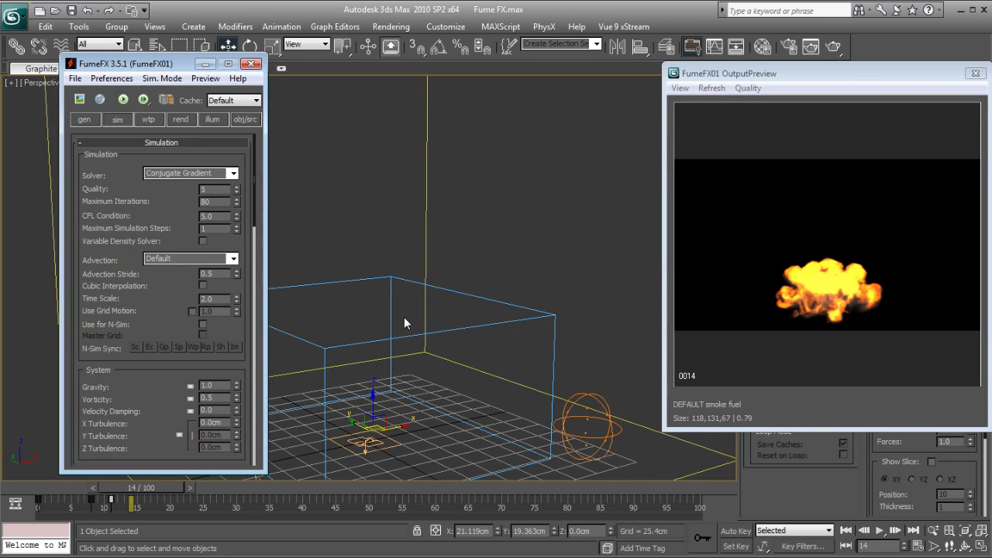
scroll(159, 317, "down", 6)
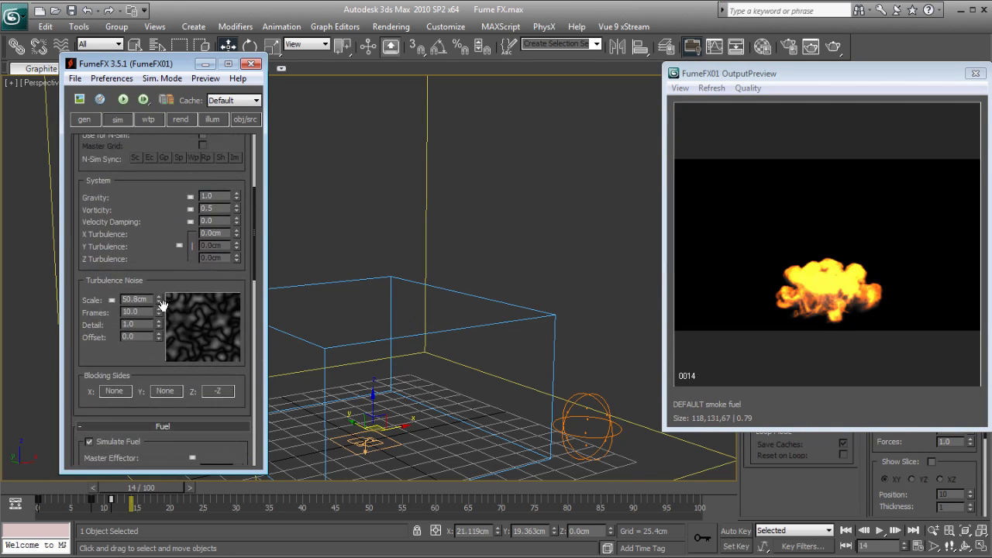
mouse_move(183, 282)
left_mouse_down()
mouse_move(180, 274)
mouse_move(184, 298)
left_mouse_up()
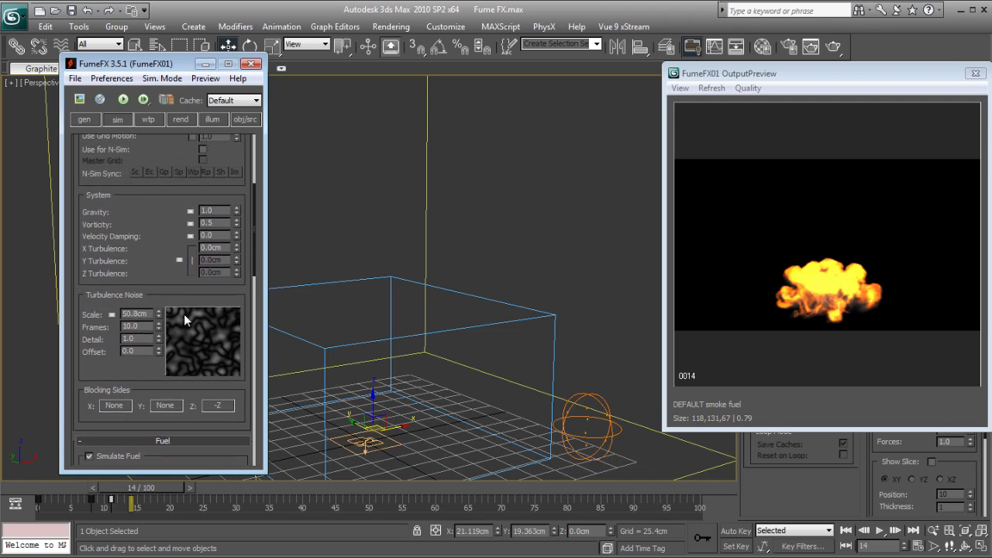
left_click_drag(120, 486, 138, 508)
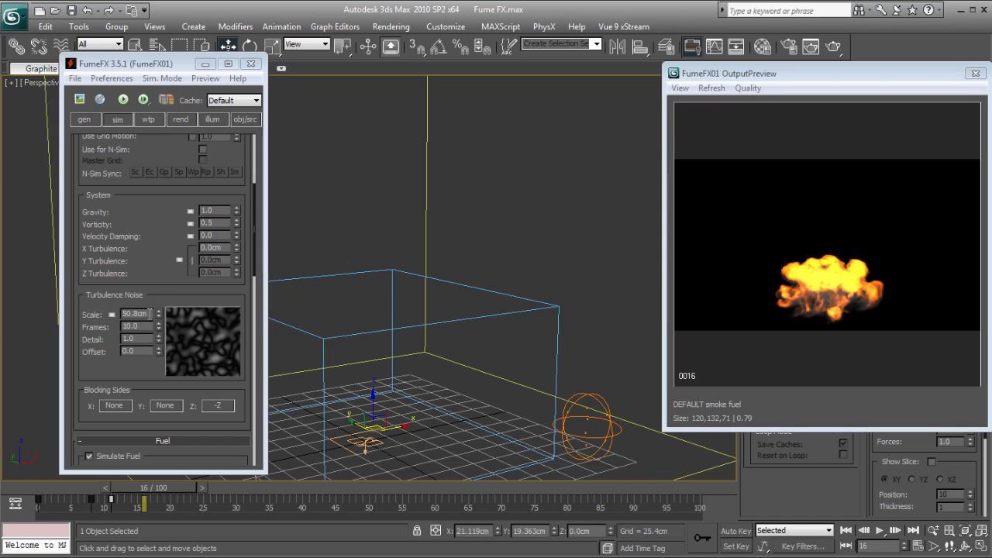
left_click(149, 313)
type("8")
key("Return")
left_click(141, 340)
type("5")
key("Return")
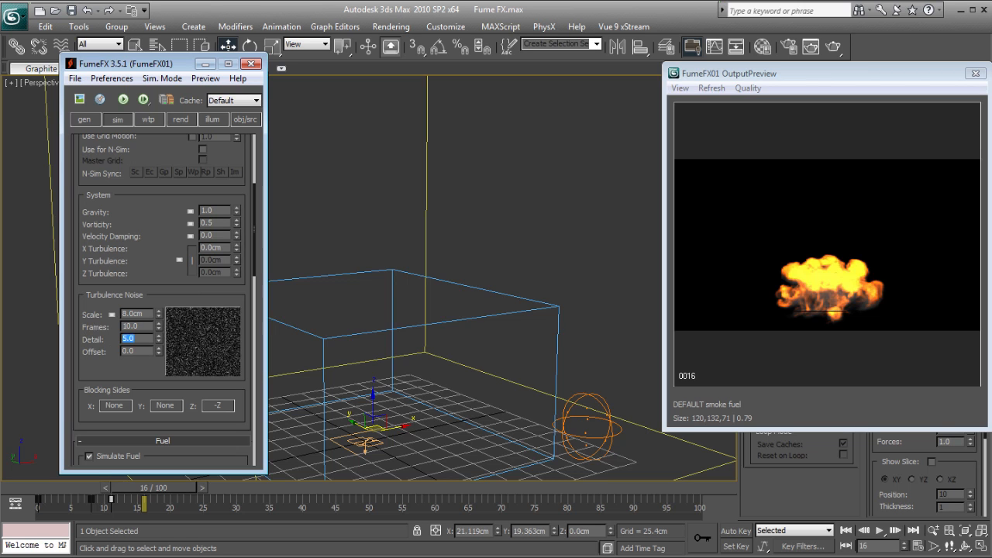
Step: Set the X Turbulence to 4 cm and start the simulation
scroll(125, 264, "up", 1)
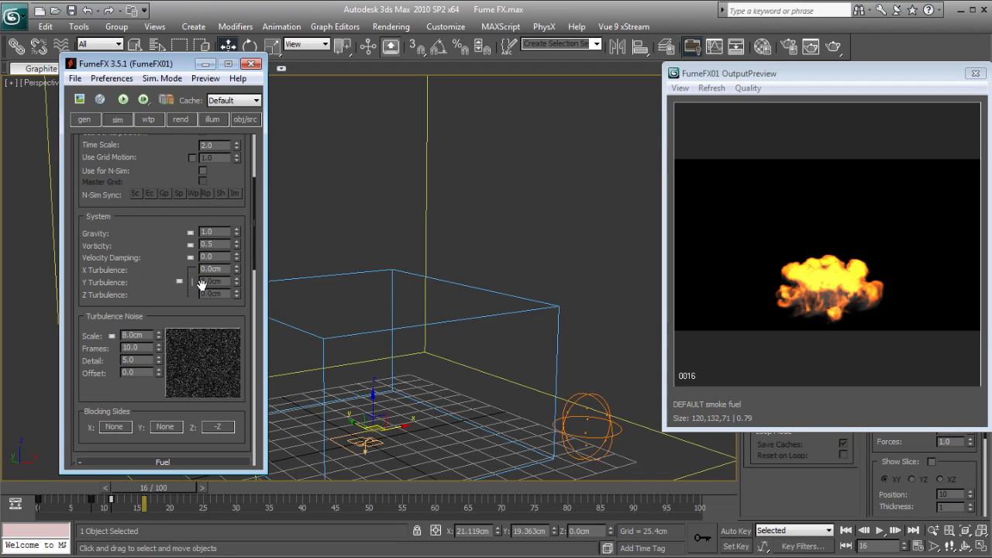
left_click(223, 269)
type("4")
key("Return")
left_click(122, 100)
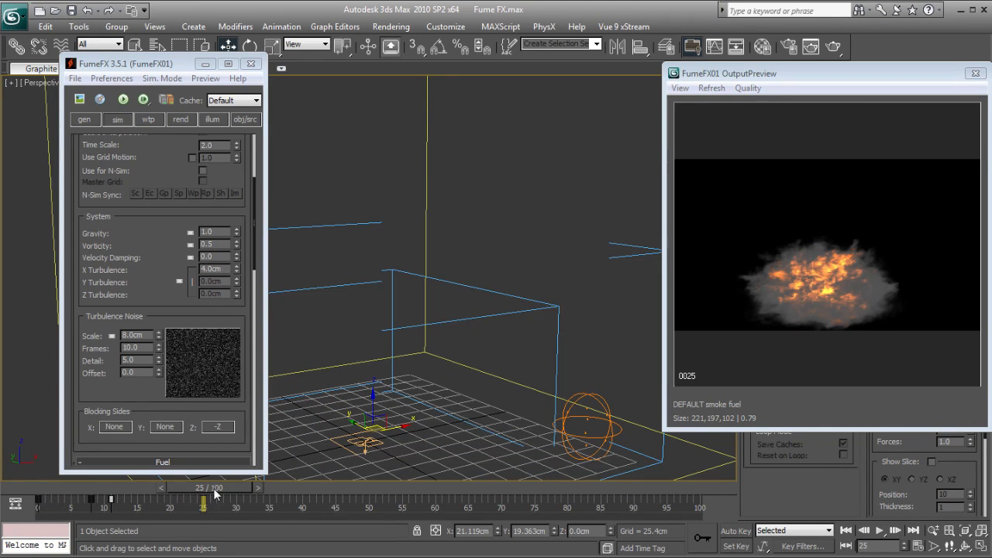
Step: Using Auto Key, animate the X Turbulence from 4 cm at frame 6 to 0 cm at frame 9 and check frame 26
left_click_drag(216, 494, 116, 487)
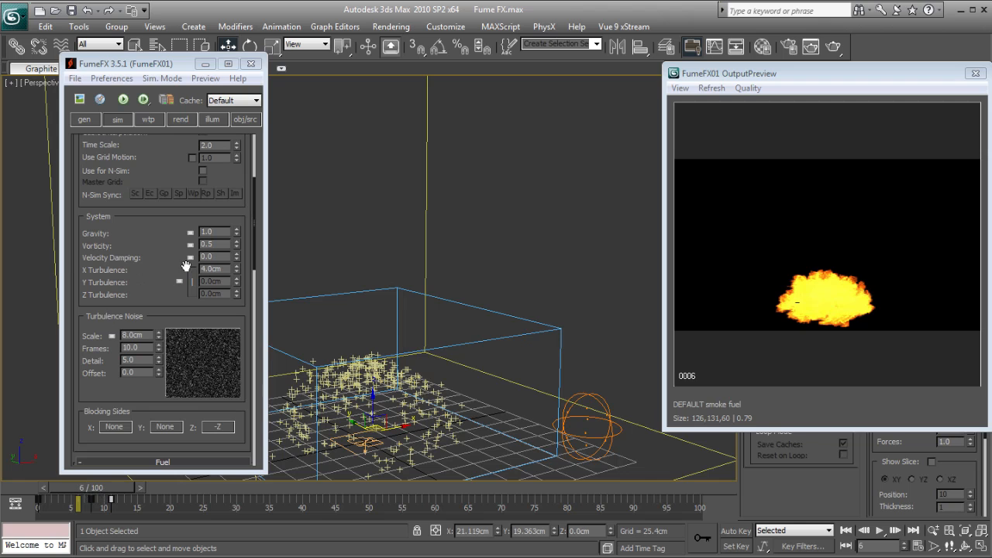
left_click(736, 532)
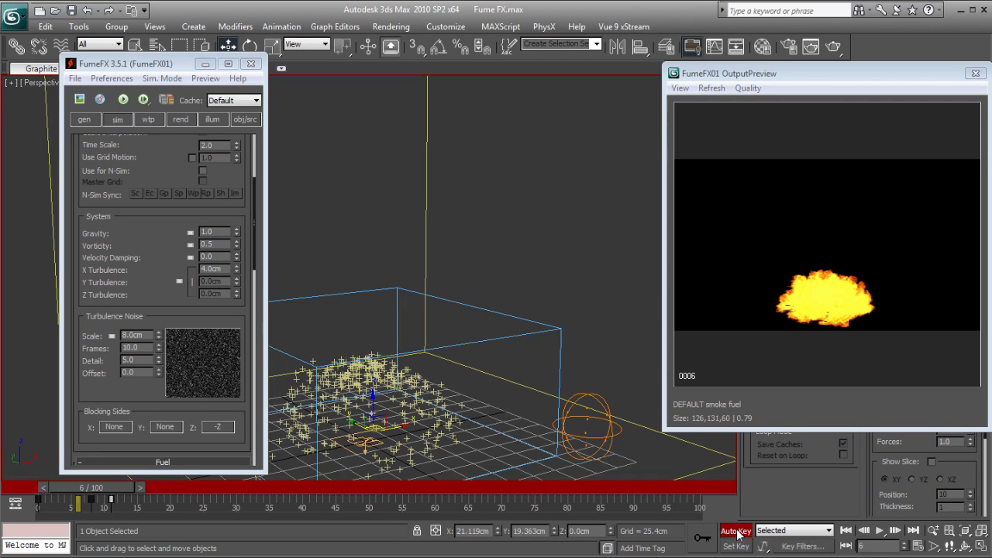
left_click(236, 267)
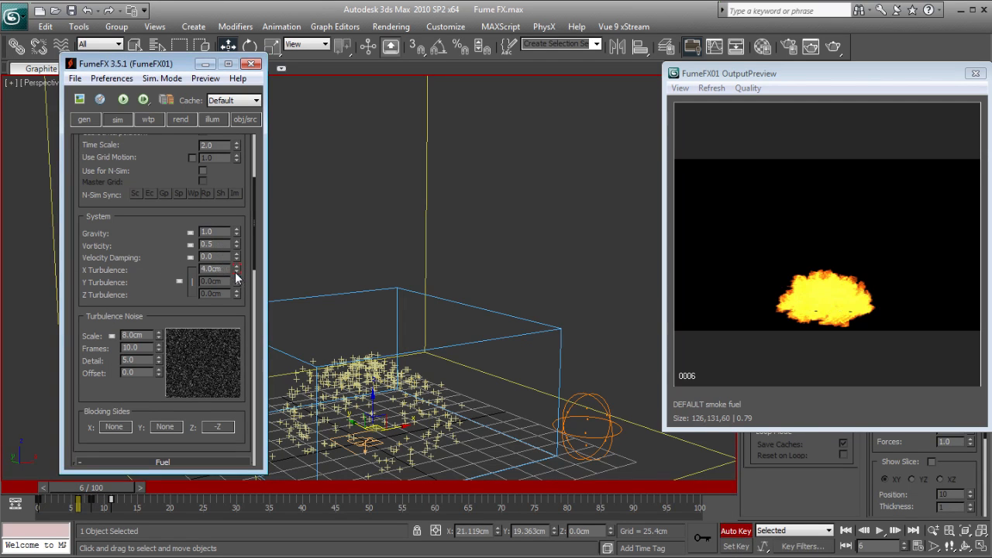
left_click_drag(98, 489, 123, 496)
key("w")
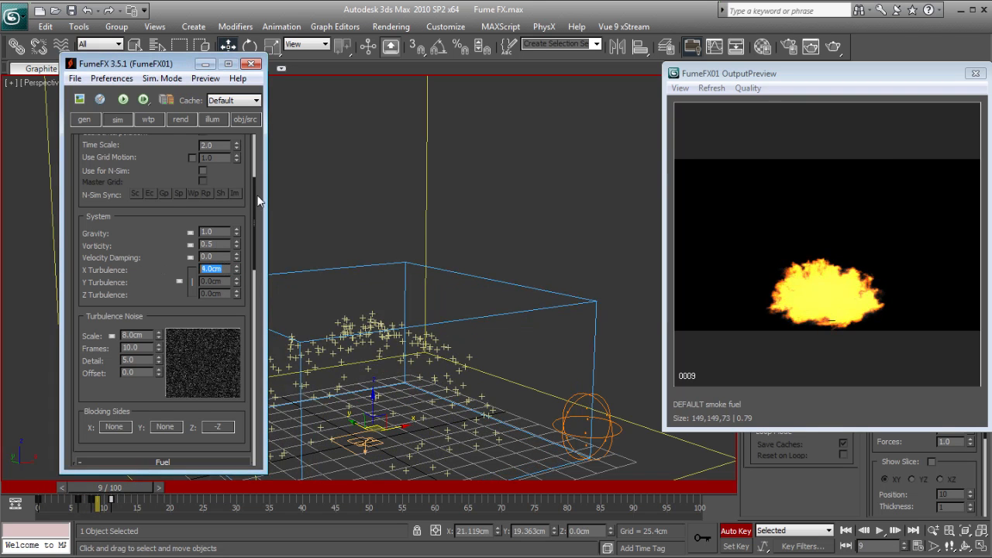
right_click(236, 268)
left_click_drag(128, 487, 236, 486)
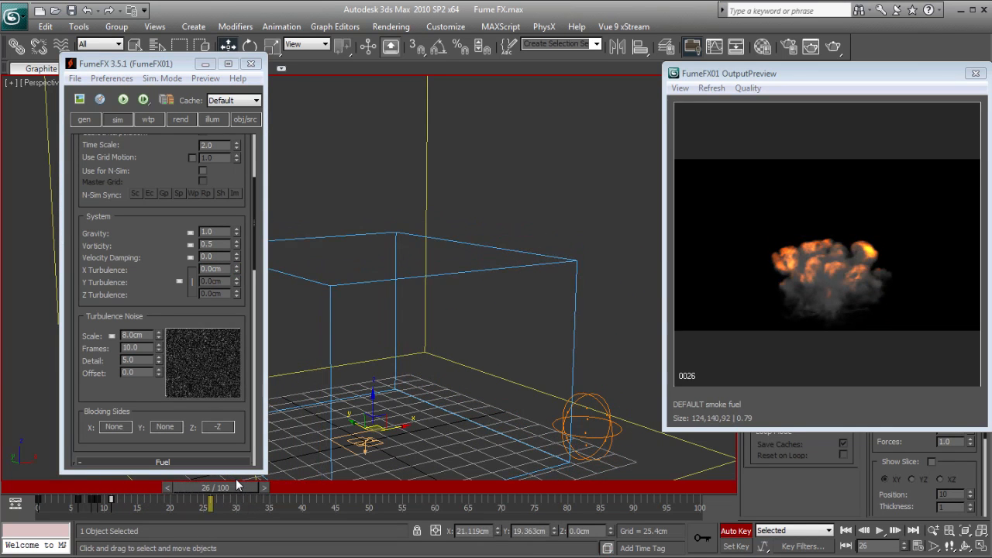
left_click(735, 531)
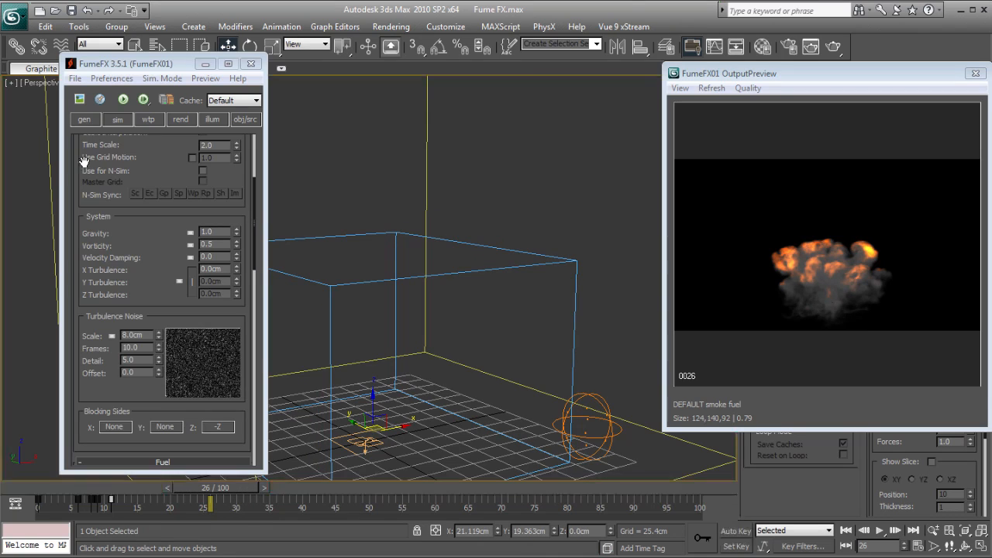
Step: Set the grid spacing to 3 cm, rerun the simulation and stop it at about frame 57
left_click(86, 119)
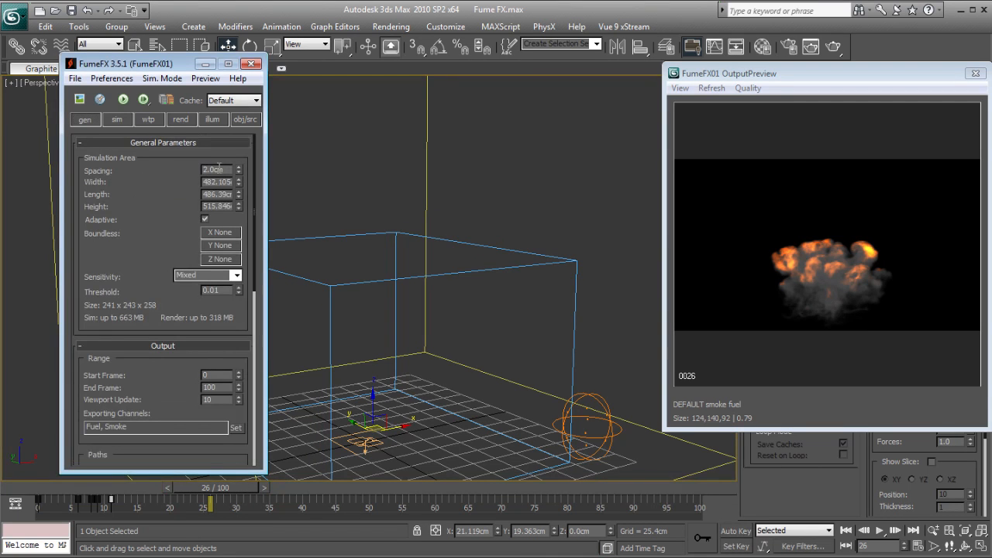
type("3")
key("Return")
left_click(115, 120)
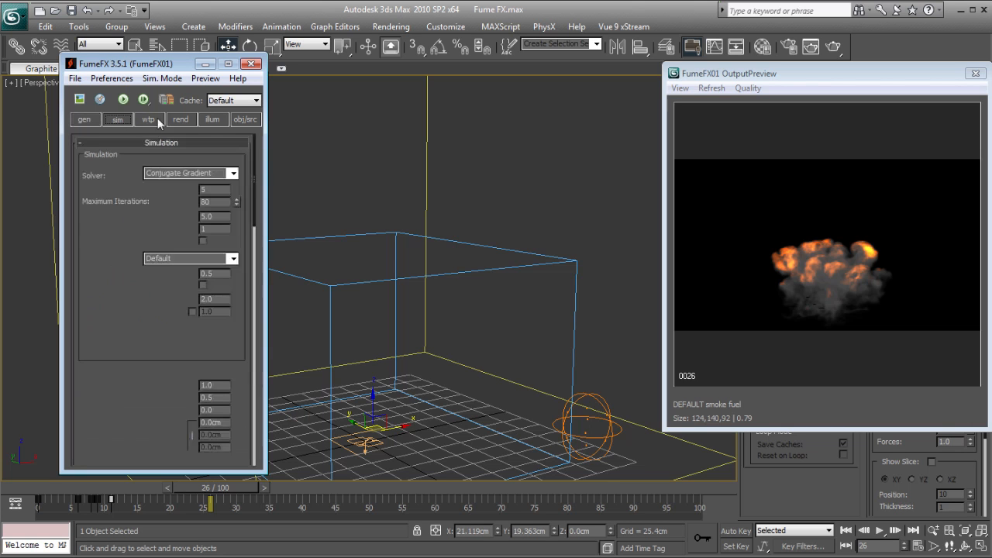
left_click_drag(183, 326, 162, 224)
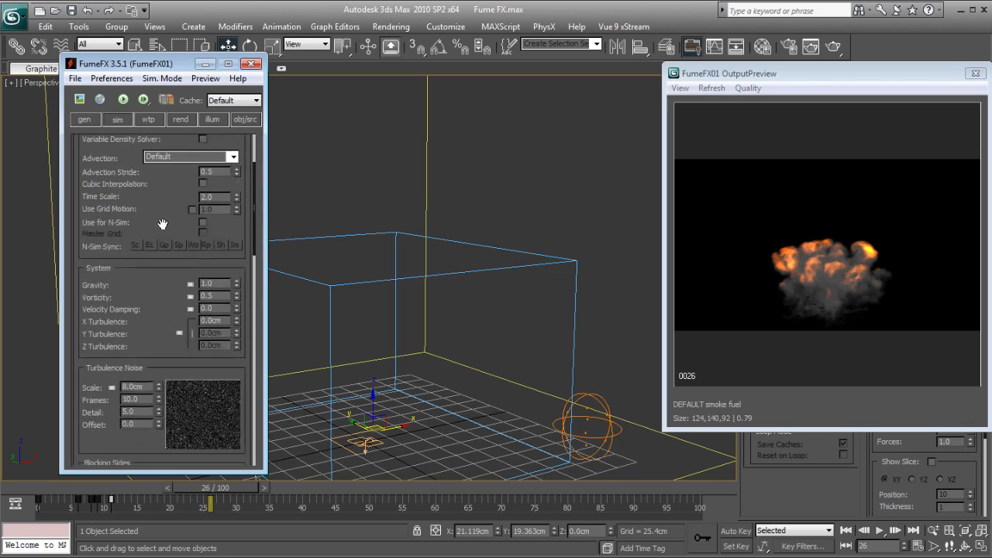
left_click(123, 100)
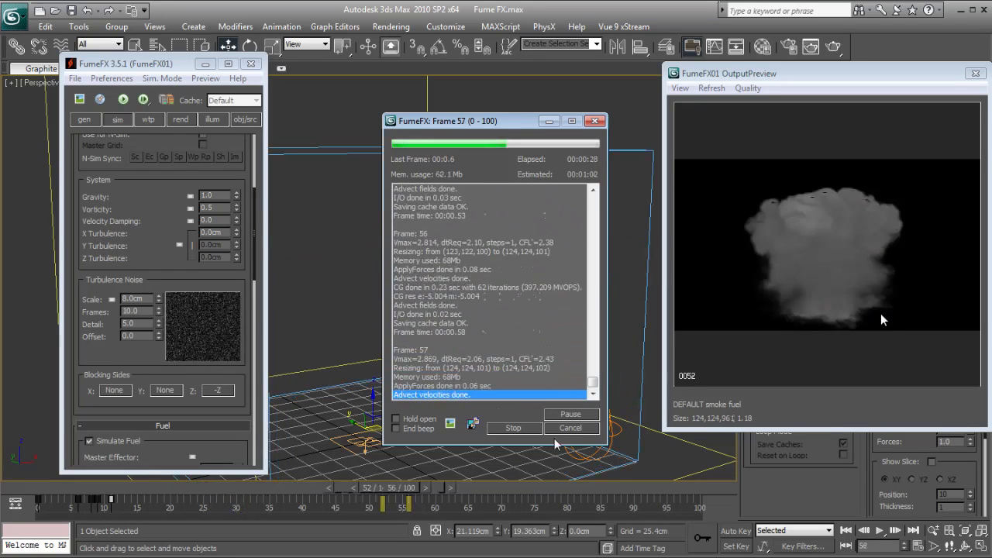
left_click(513, 428)
Step: Rewind the timeline and play back the simulated explosion preview
left_click_drag(414, 487, 58, 488)
key("slash")
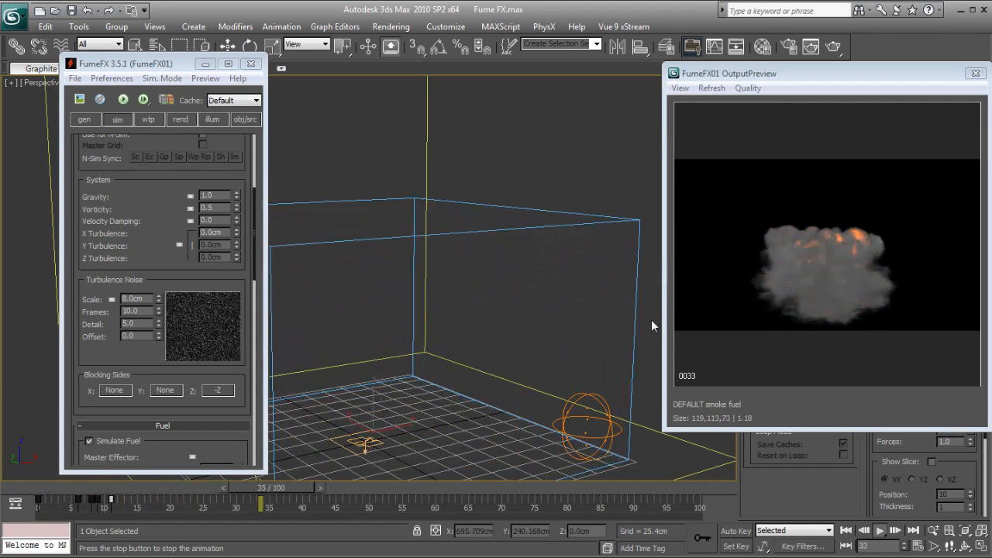
key("slash")
Step: Retime the 4 cm X Turbulence key to frame 4 and scrub the preview to frame 22
left_click_drag(101, 487, 65, 497)
key("slash")
key("w")
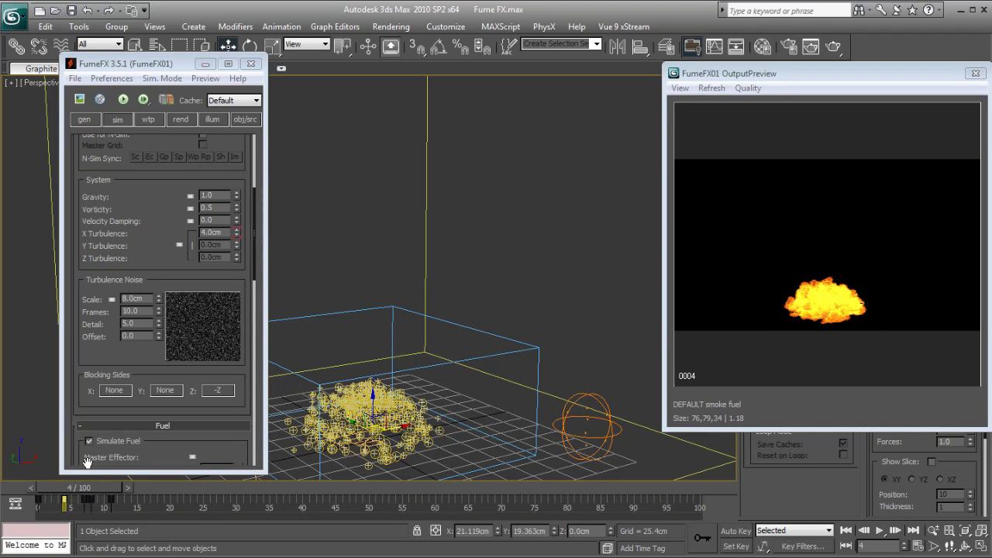
right_click(218, 239)
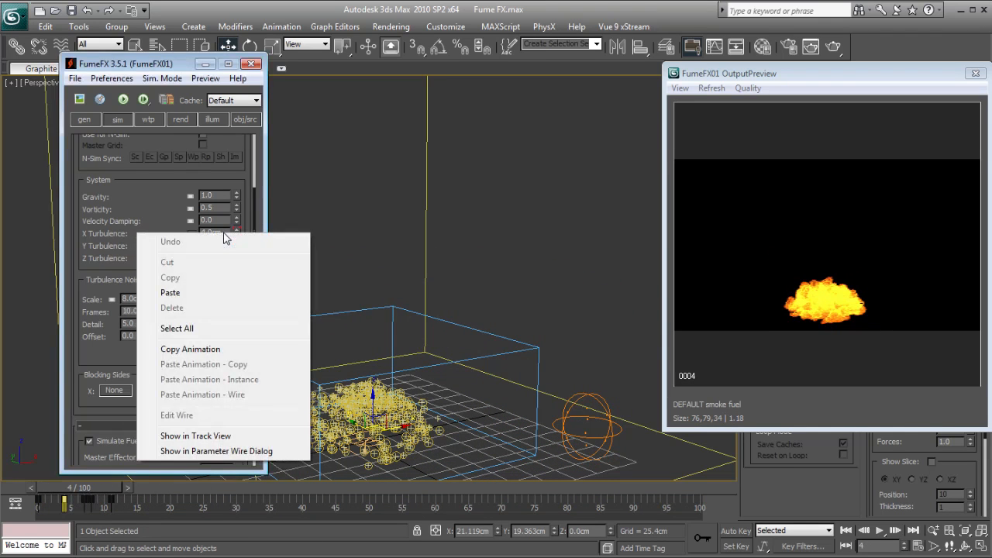
left_click_drag(65, 488, 87, 488)
left_click_drag(135, 500, 184, 496)
key("w")
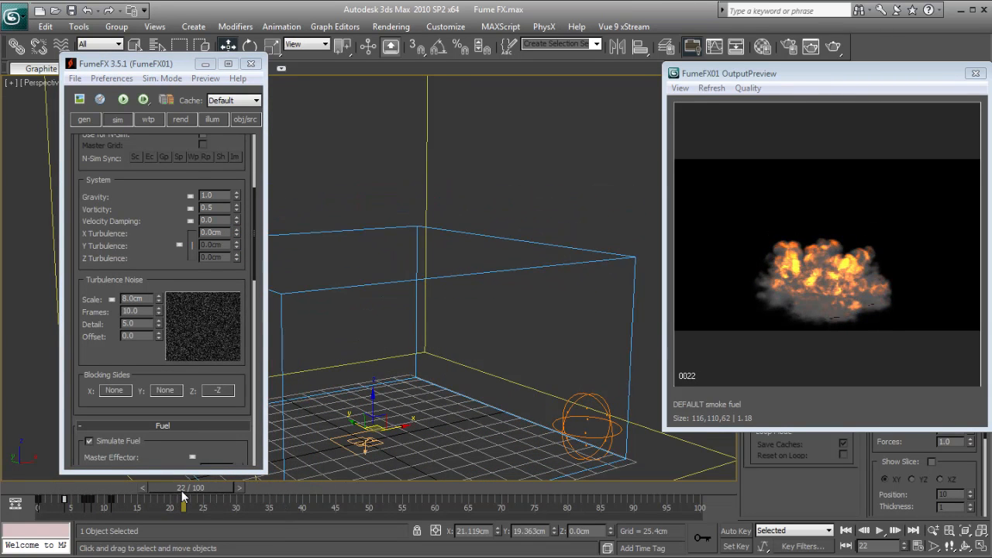
Step: Play the explosion preview again and scrub to frame 23 to examine the fire detail
key("slash")
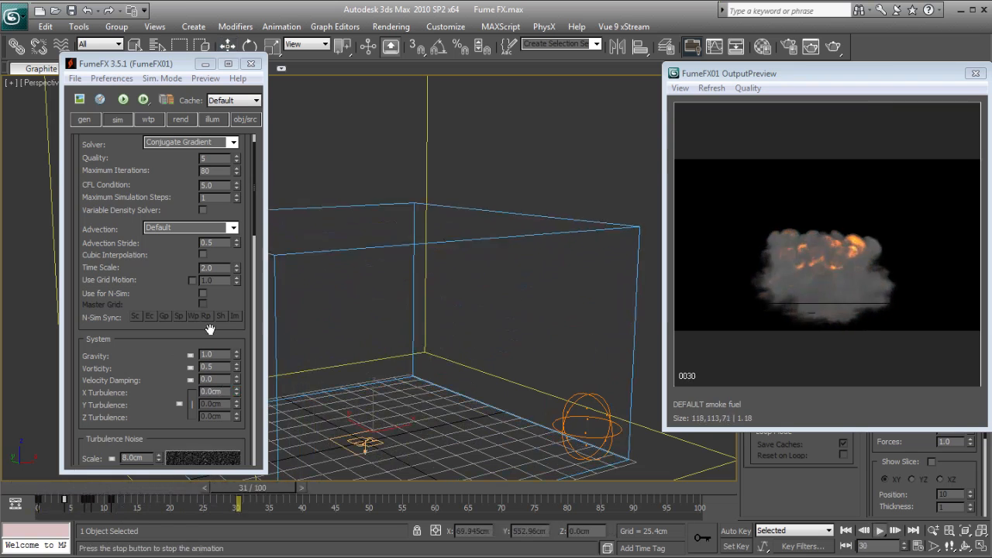
key("slash")
left_click_drag(69, 487, 198, 487)
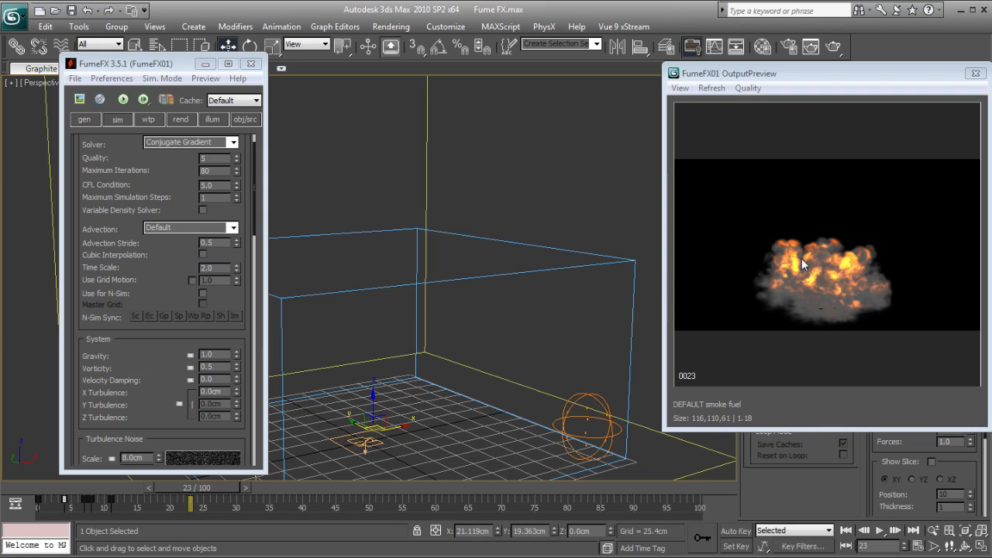
Step: Set the vorticity to 0 and the advection stride to 0.75
scroll(99, 354, "down", 1)
double_click(211, 350)
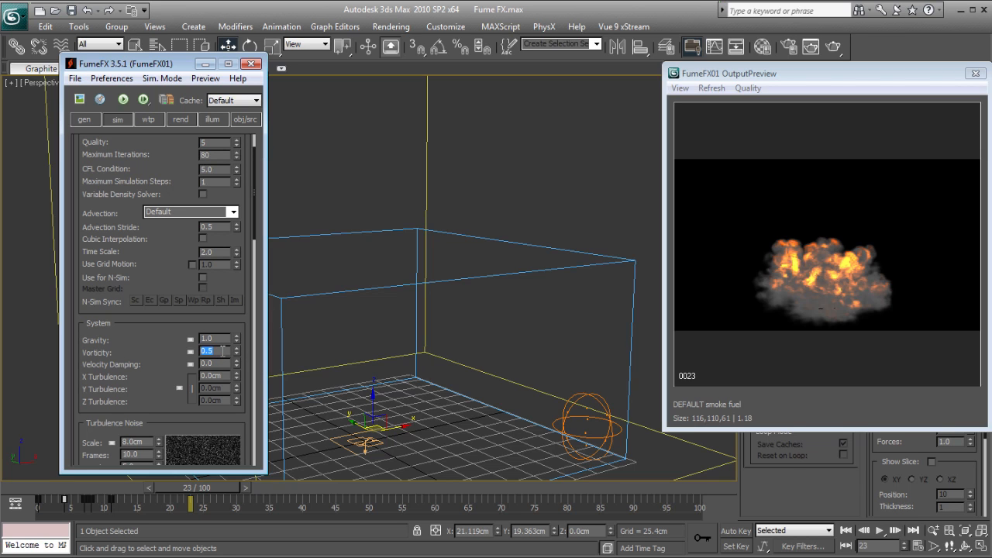
double_click(207, 227)
type("1")
Step: Rerun the simulation, stop it at about frame 56, and review the playback at frame 30
left_click(123, 99)
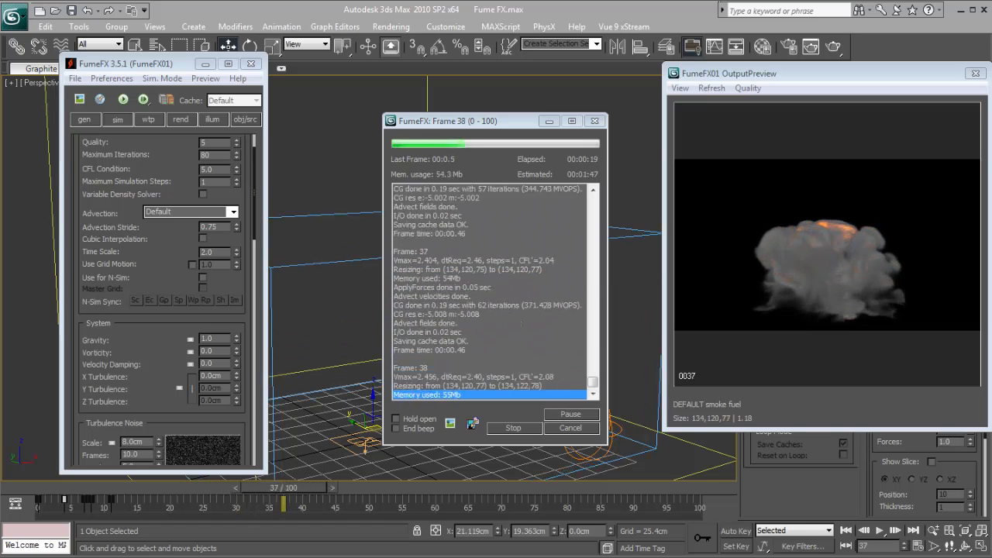
left_click(512, 427)
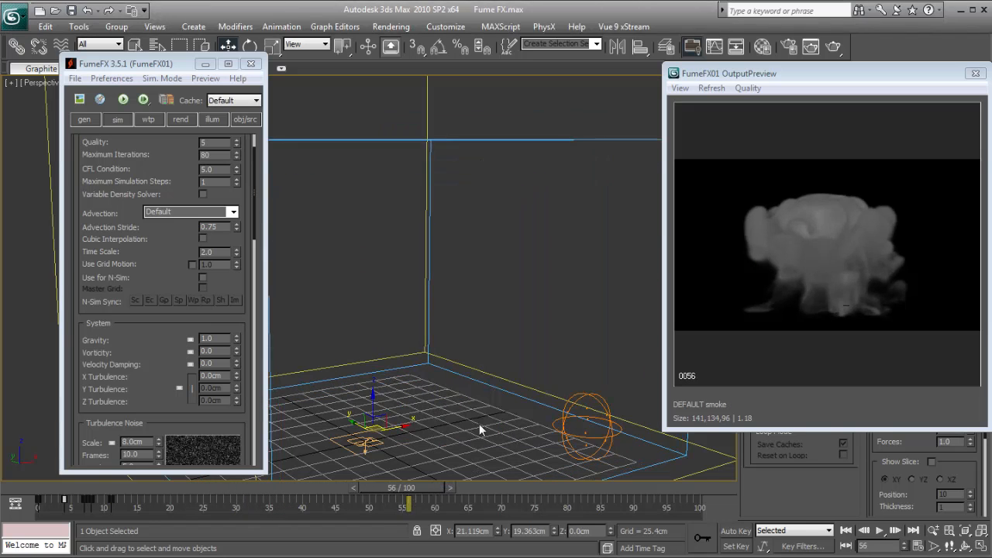
left_click(146, 489)
key("slash")
key("slash")
left_click_drag(135, 486, 248, 497)
Step: Set the vorticity to 0.75 and view the splosion_v2 reference clip for comparison, closing it when done
scroll(172, 339, "up", 3)
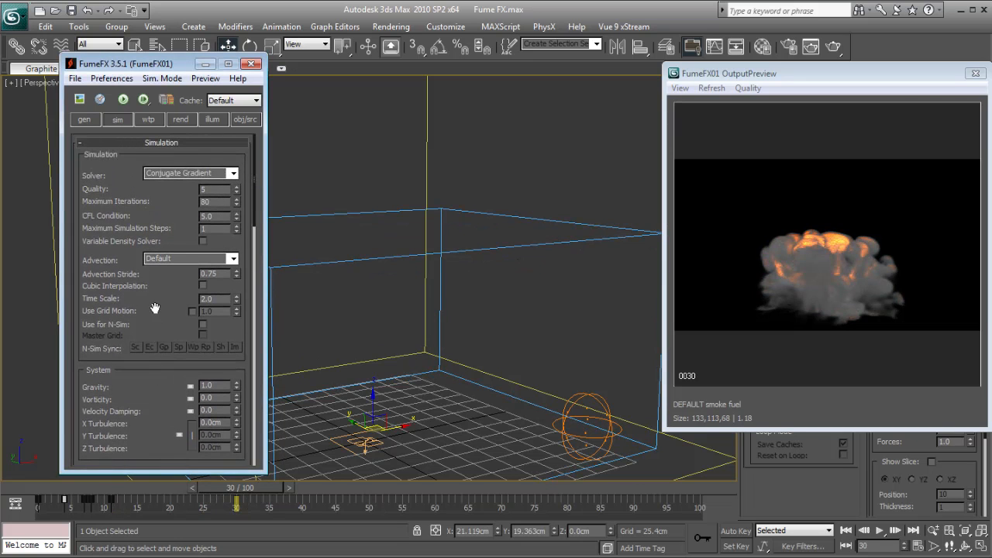
double_click(220, 398)
type("0.75")
key("Return")
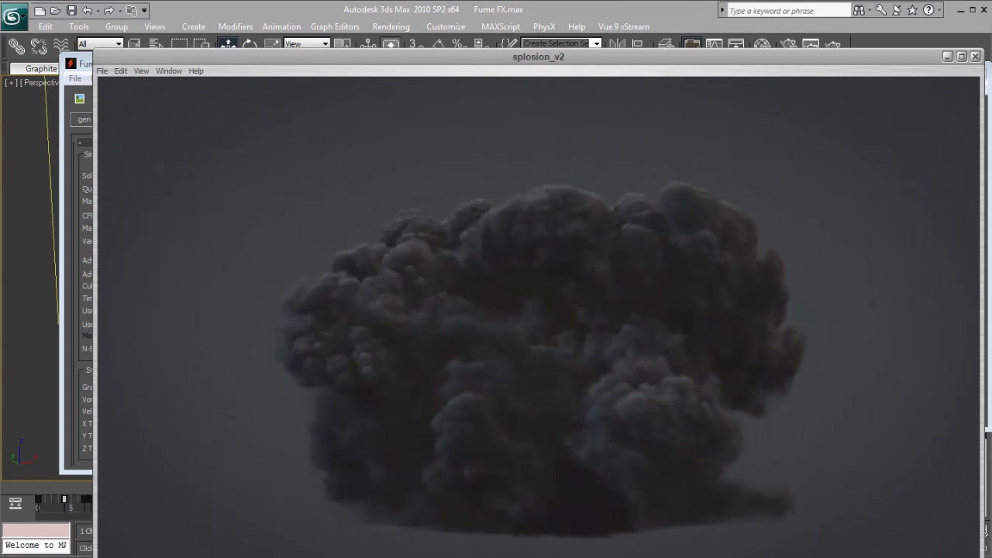
left_click(976, 57)
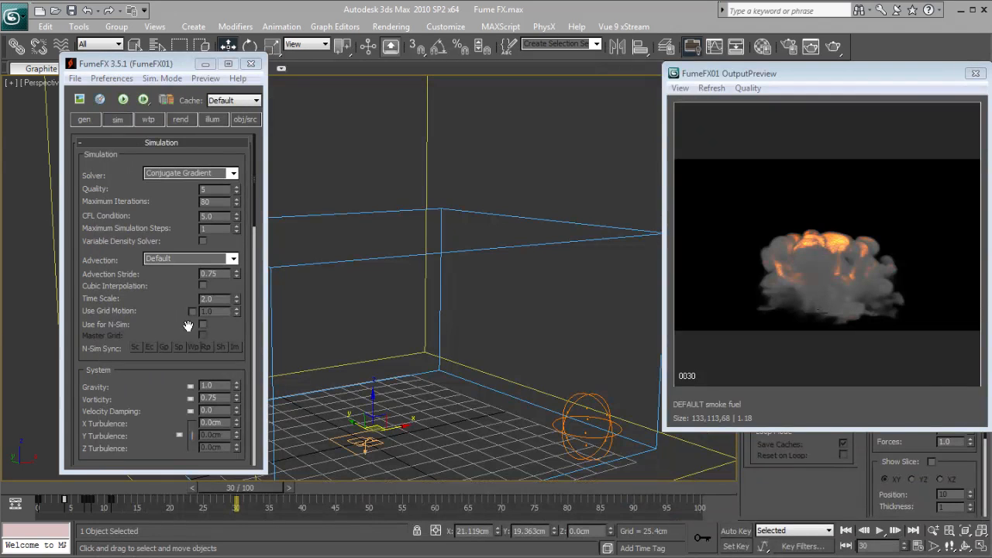
left_click(214, 397)
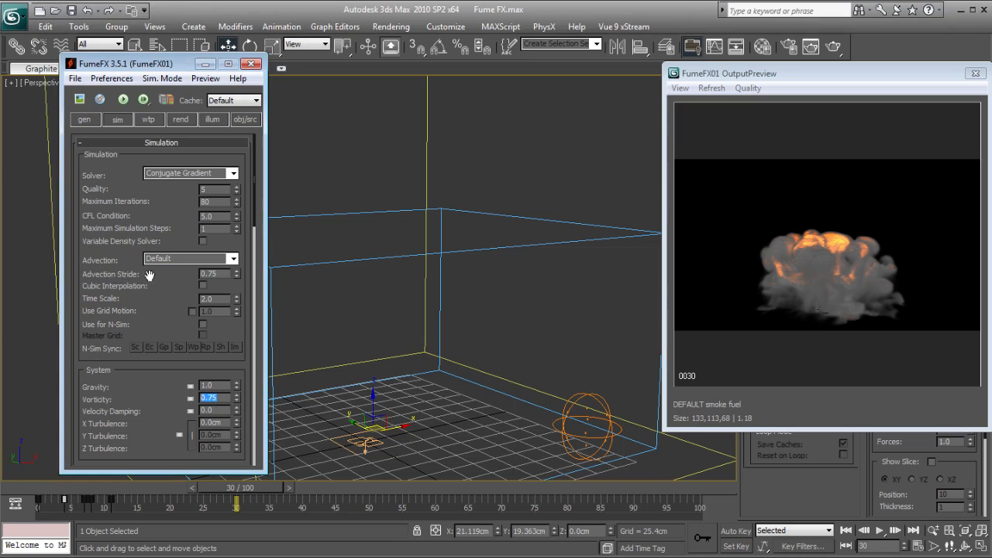
Step: Set the advection stride to 0.55 and rerun the simulation, stopping it at about frame 46
left_click(220, 272)
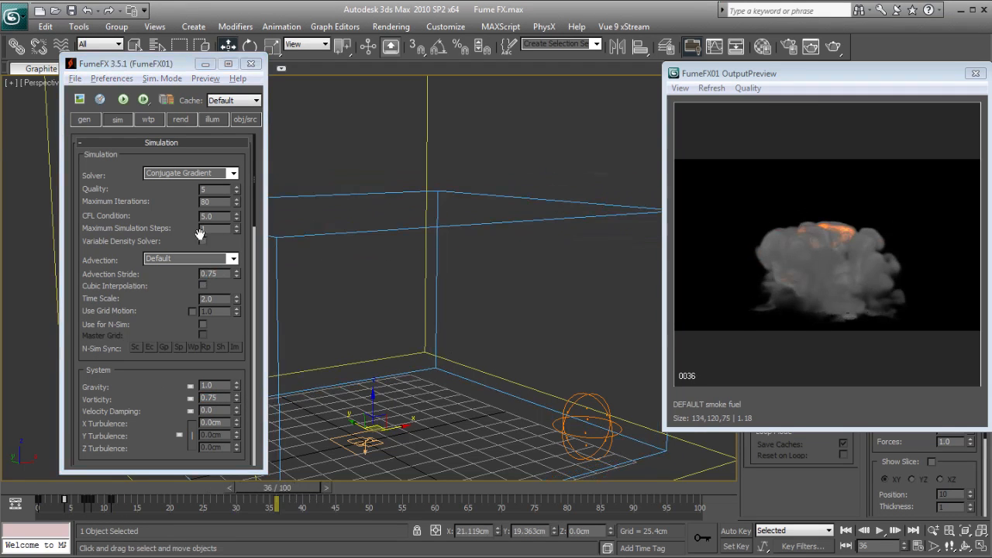
type("1")
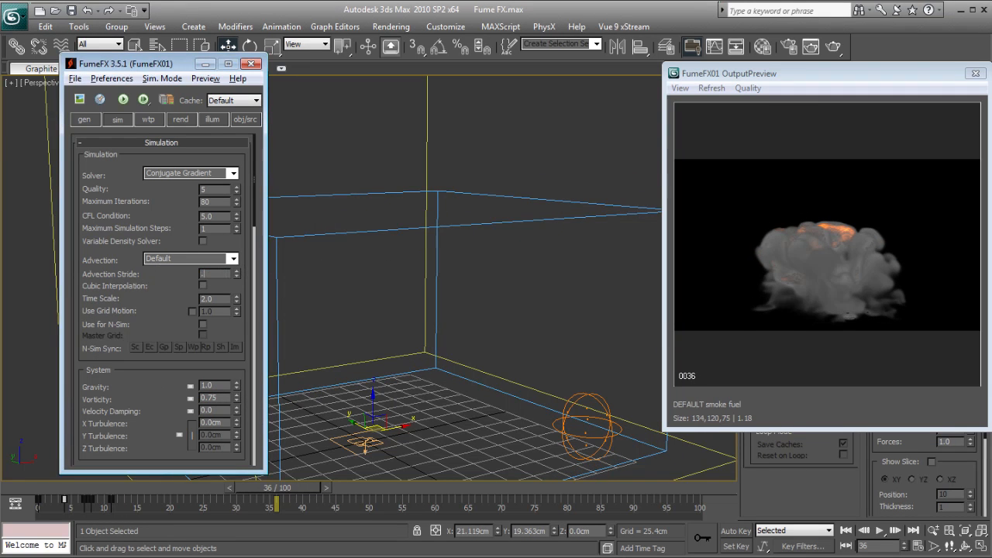
left_click(122, 100)
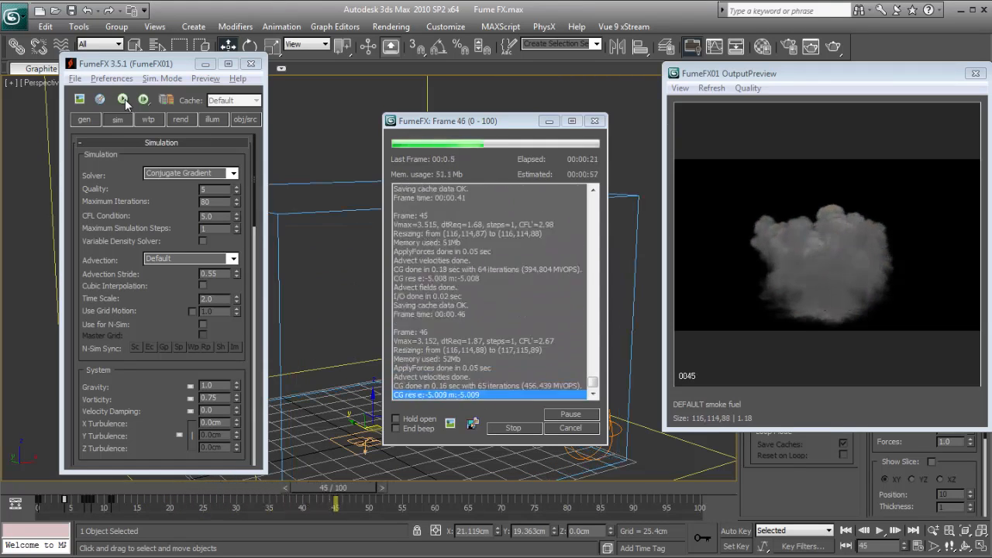
left_click(521, 429)
Step: Play back the new explosion preview and scrub to frame 33 to examine the fire and smoke detail
left_click_drag(96, 487, 77, 486)
key("slash")
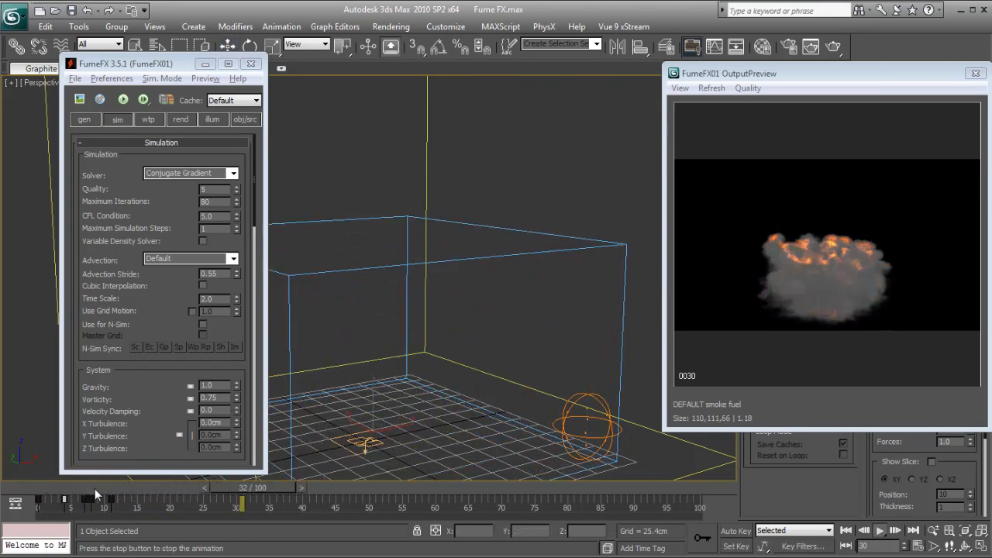
left_click_drag(178, 496, 256, 500)
Step: Set the fuel's burn rate variation to 0.9
left_click_drag(148, 379, 152, 211)
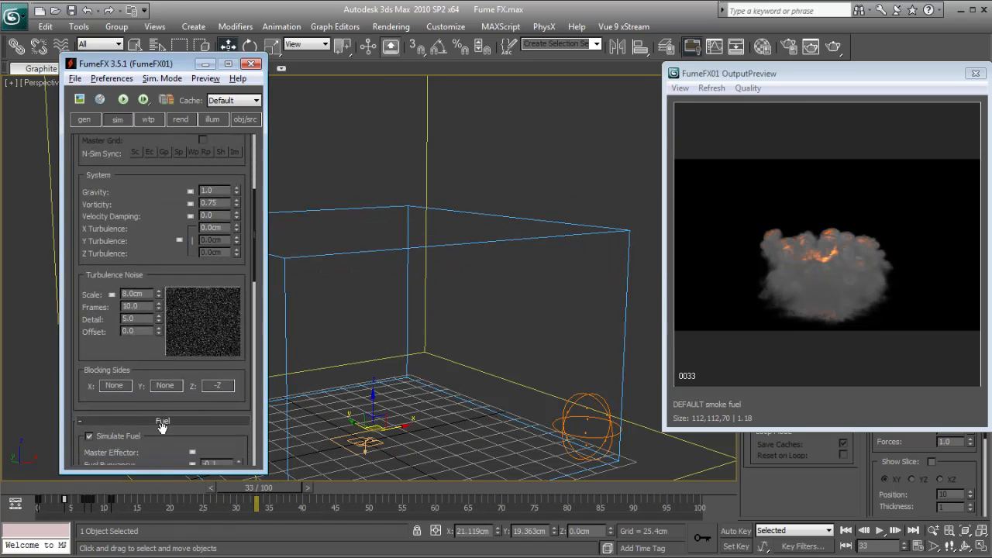
left_click_drag(161, 427, 177, 260)
mouse_move(265, 486)
left_mouse_down()
mouse_move(214, 483)
mouse_move(266, 485)
left_mouse_up()
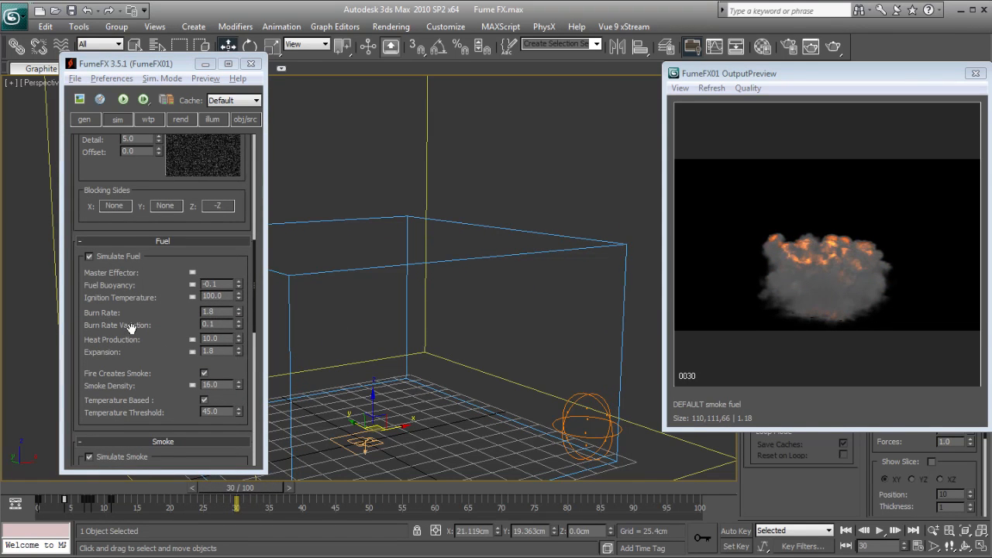
left_click_drag(132, 327, 92, 346)
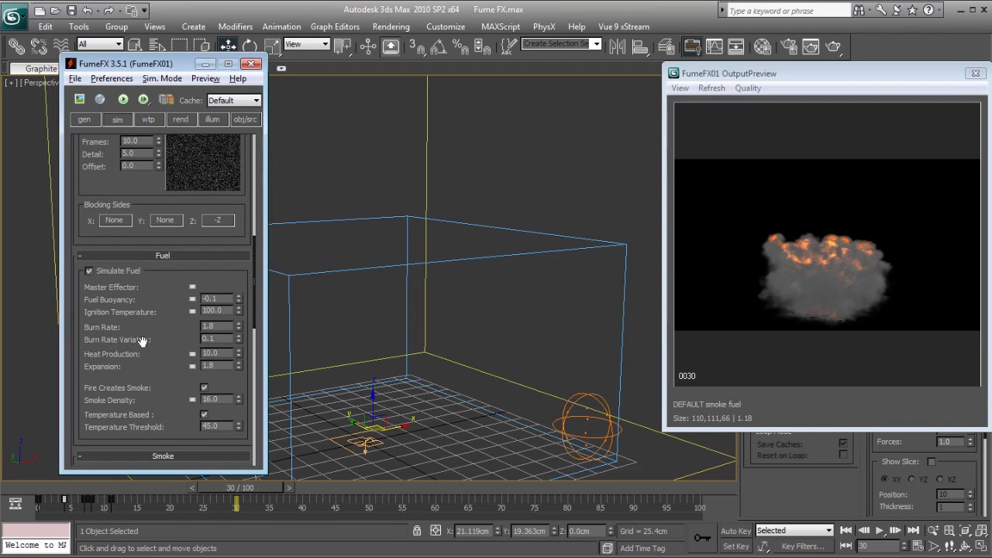
double_click(220, 339)
type(".9")
key("Return")
Step: Set the fuel's expansion to 2.3 and heat production to 12, checking the preview around frames 11 to 22
mouse_move(125, 490)
left_mouse_down()
mouse_move(156, 491)
mouse_move(125, 488)
left_mouse_up()
double_click(210, 365)
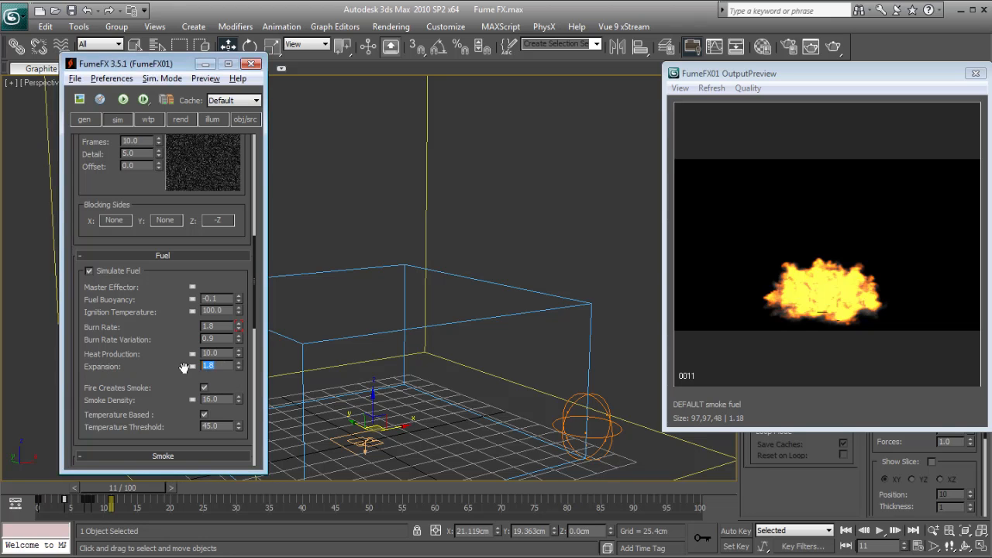
type("2")
left_click_drag(150, 489, 221, 484)
left_click_drag(220, 353, 215, 352)
double_click(215, 353)
type("12")
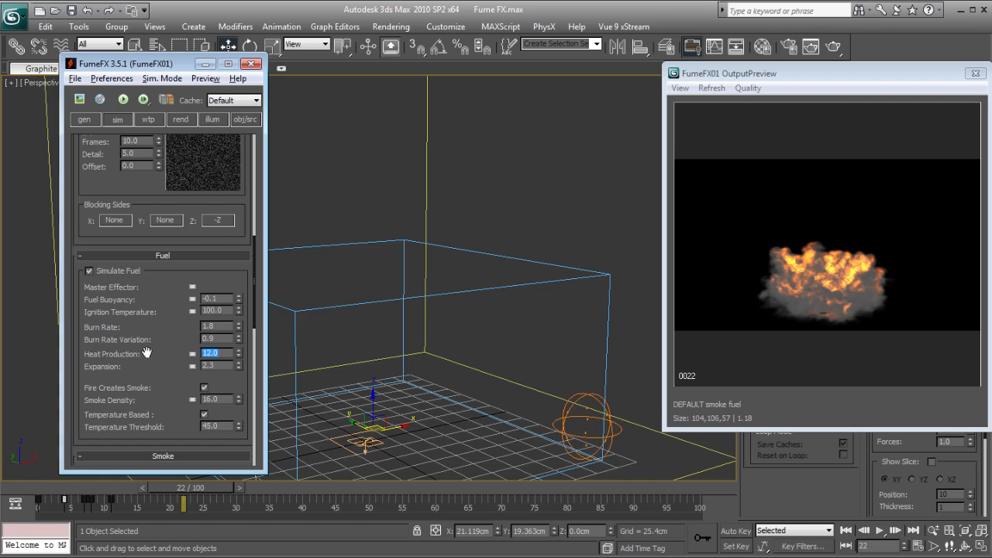
Step: Set the system vorticity to 0.95
scroll(146, 353, "up", 5)
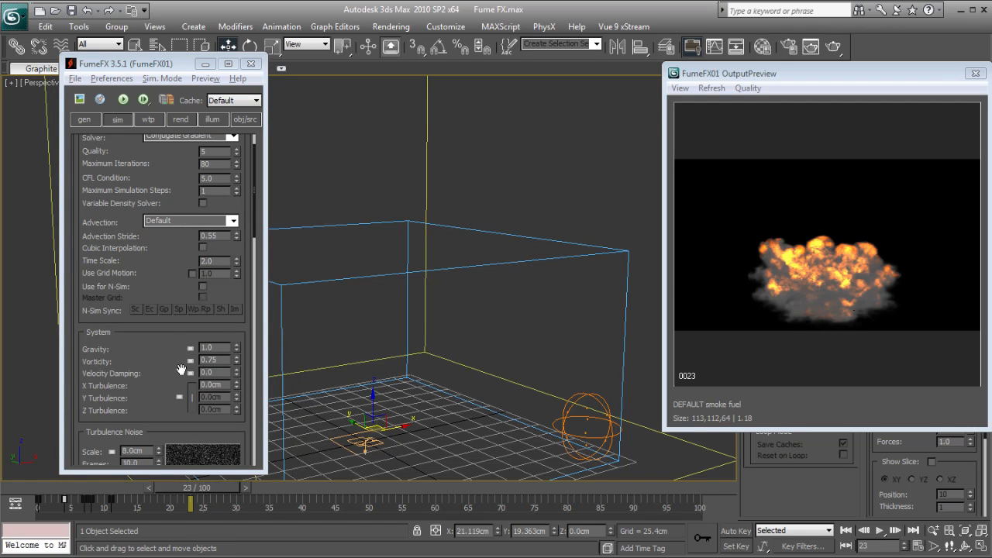
left_click(220, 360)
key("BackSpace")
key("BackSpace")
type("95")
key("Return")
Step: Review the simulation, fuel, smoke and temperature parameters and scrub the resimulated preview to about frame 41
scroll(144, 348, "up", 3)
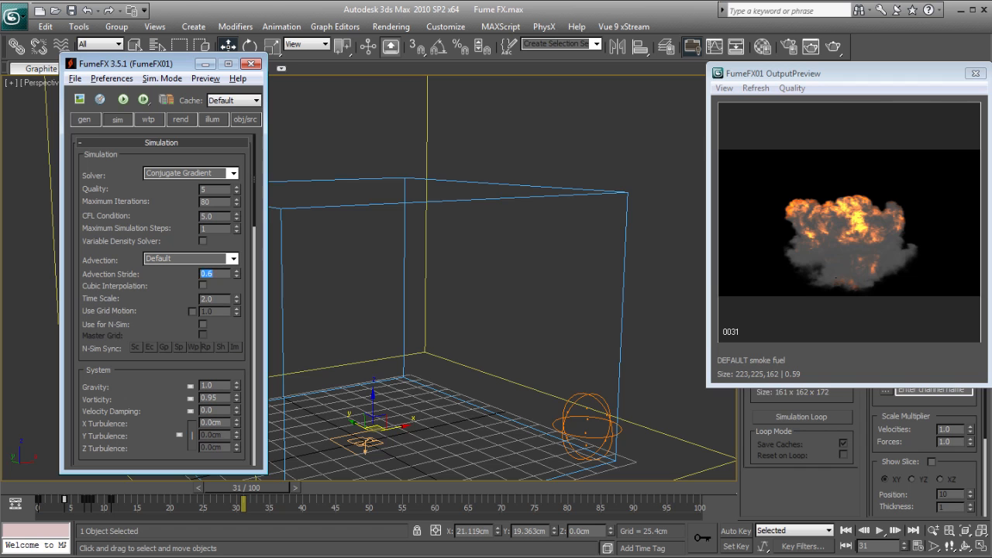
scroll(155, 410, "down", 5)
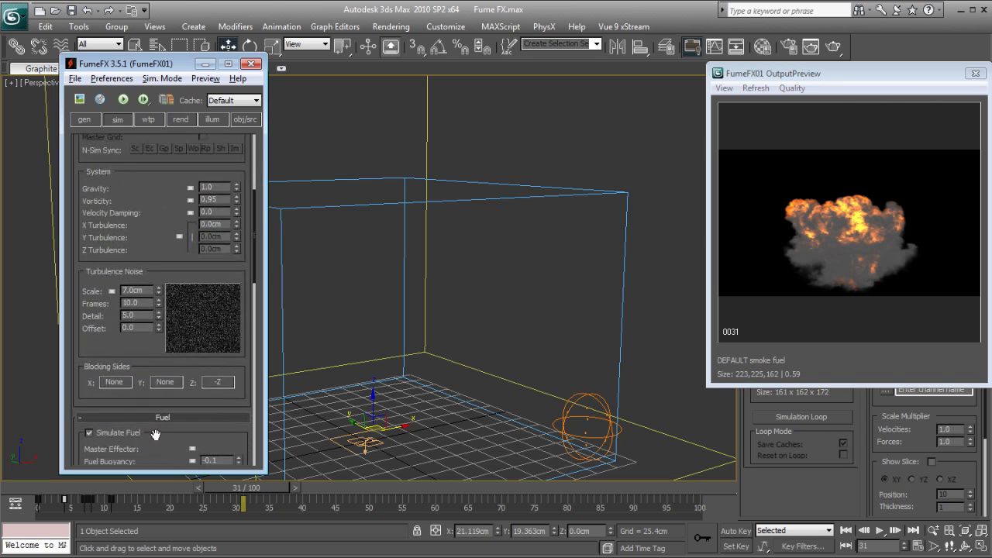
scroll(161, 238, "down", 5)
scroll(161, 238, "down", 4)
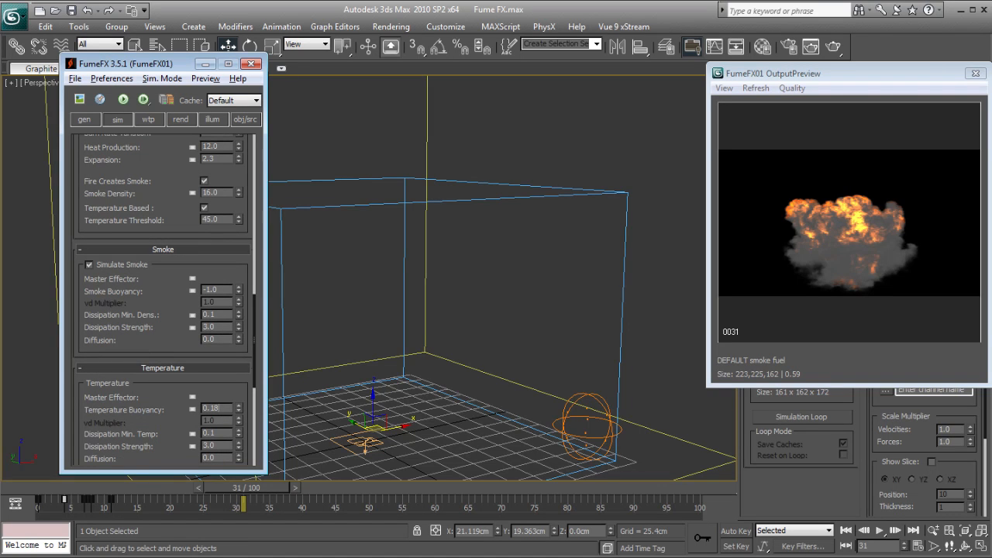
left_click_drag(269, 496, 337, 502)
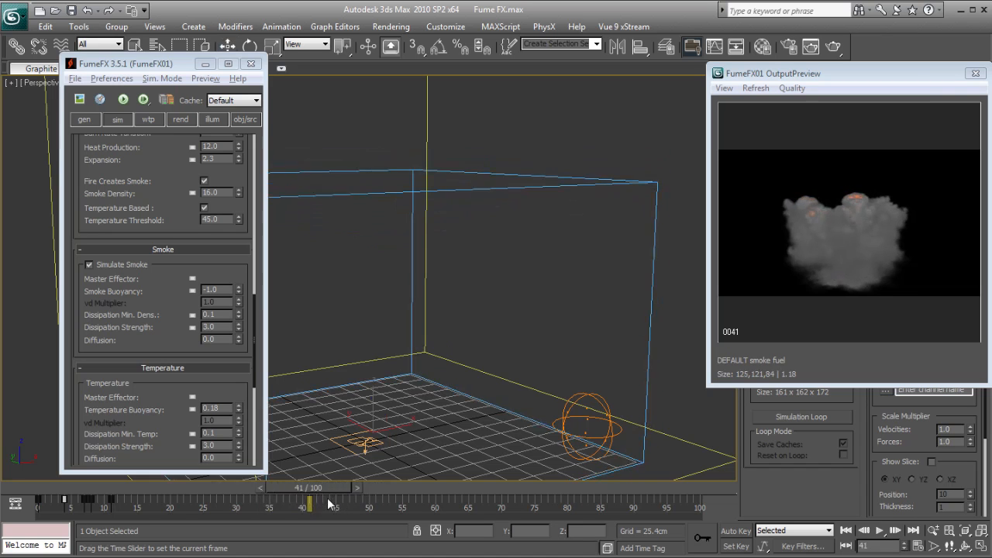
key("w")
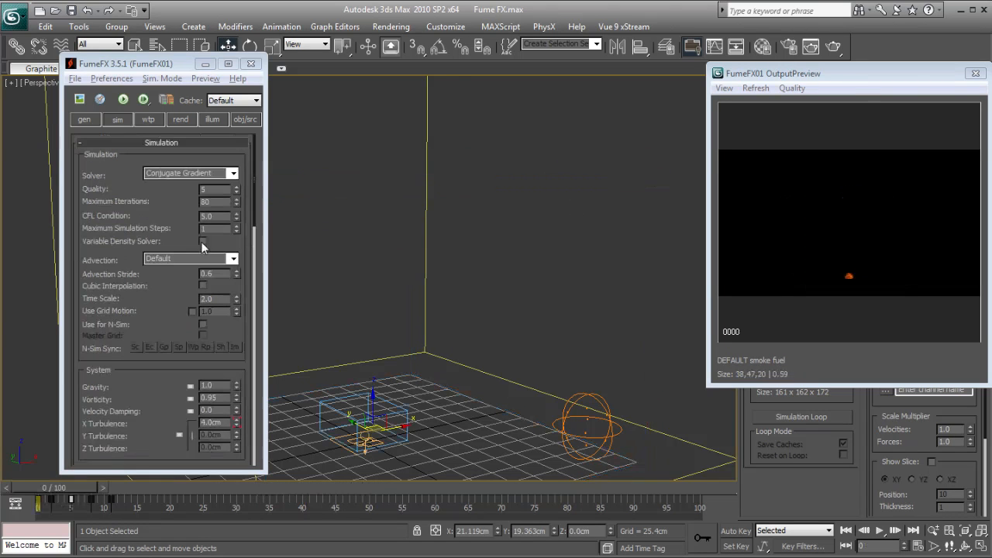
Step: Set the grid spacing to 1.5 cm and run the simulation at the finer resolution
left_click(87, 122)
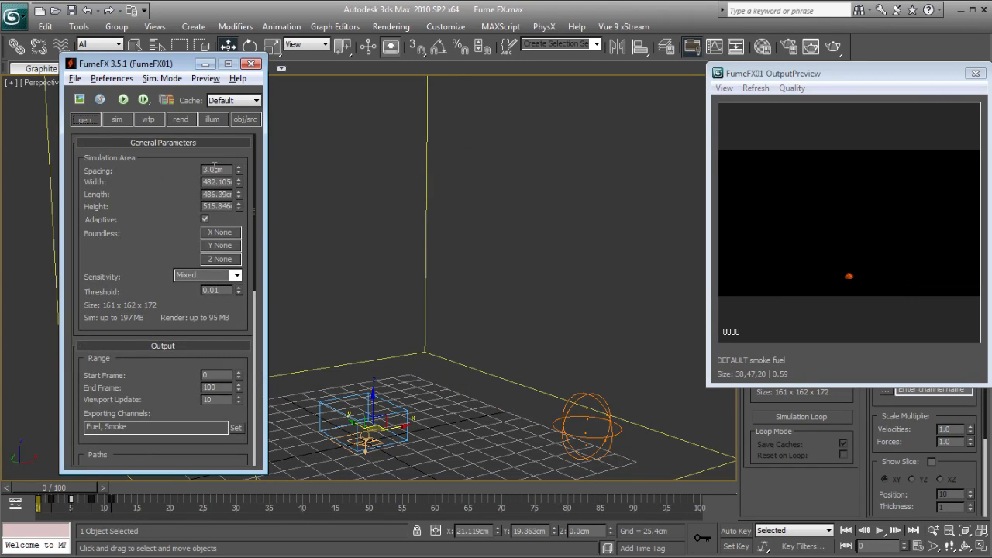
double_click(211, 169)
type("1.5")
key("Return")
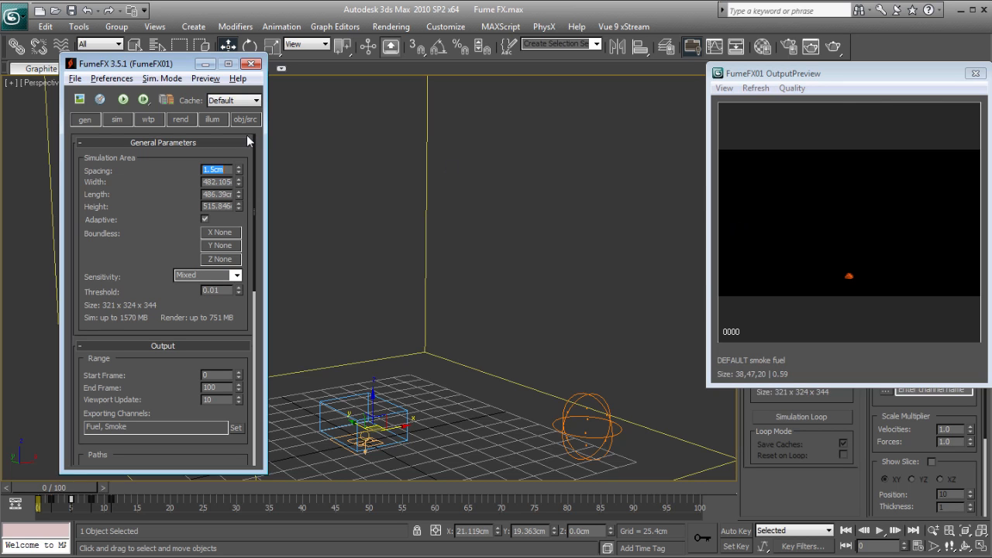
left_click(123, 102)
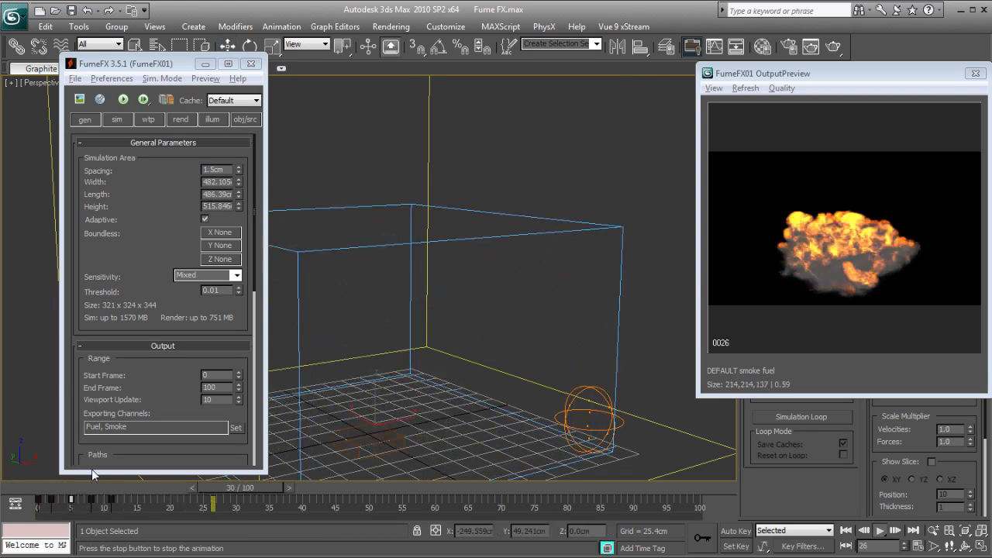
Step: Play the higher-resolution explosion preview and scrub through frames 27 to 34 to examine its detail
key("slash")
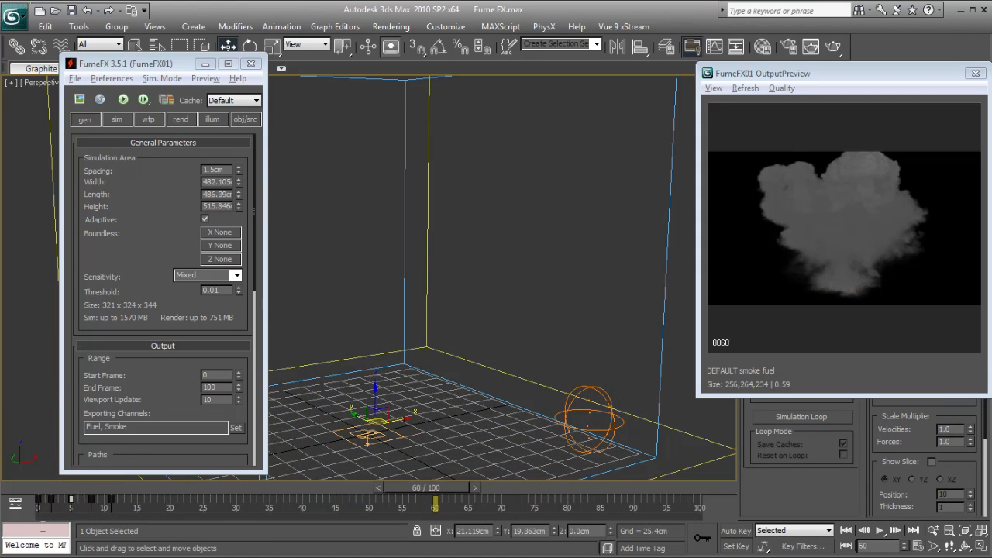
left_click_drag(70, 487, 231, 490)
key("w")
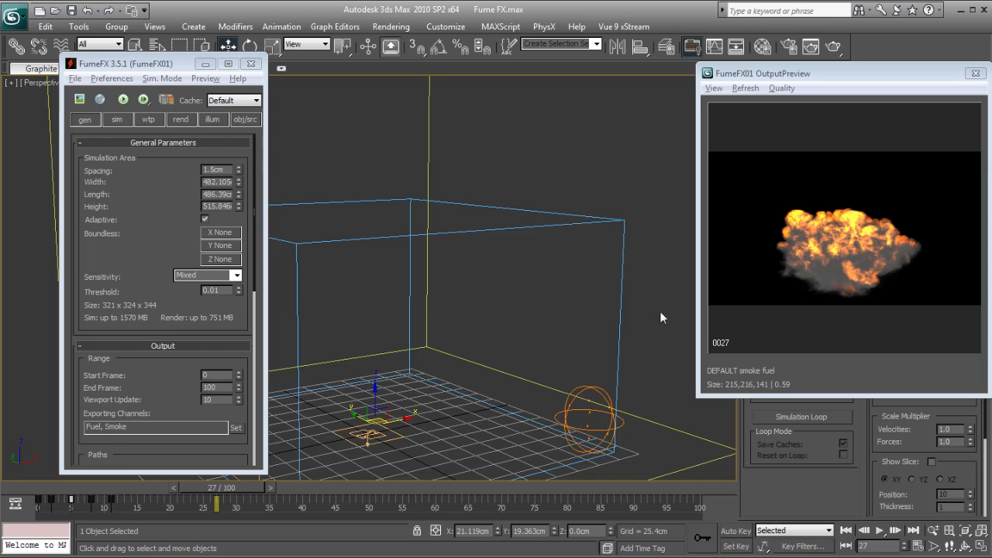
left_click_drag(256, 489, 285, 488)
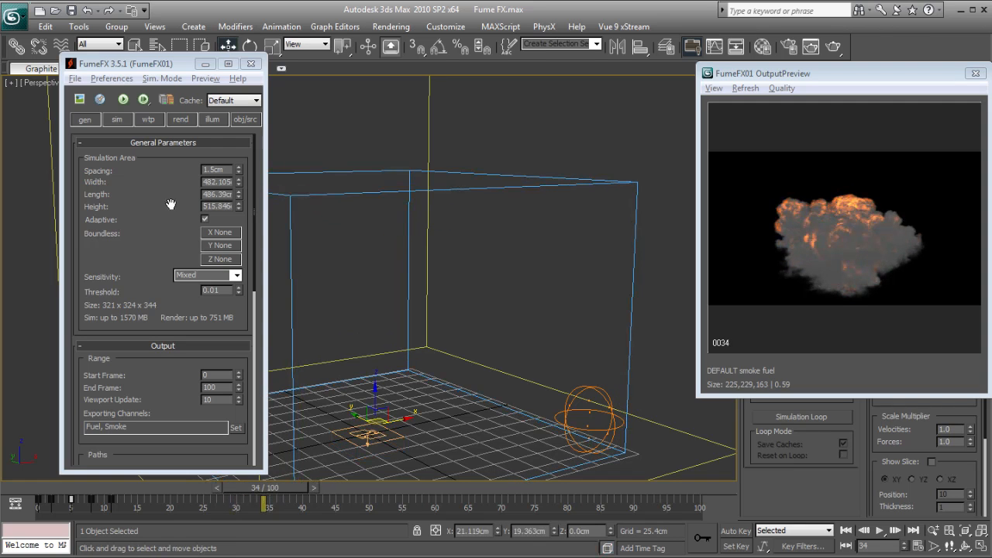
Step: Set the rendering step size to 150%
left_click(180, 118)
left_click_drag(177, 318, 152, 357)
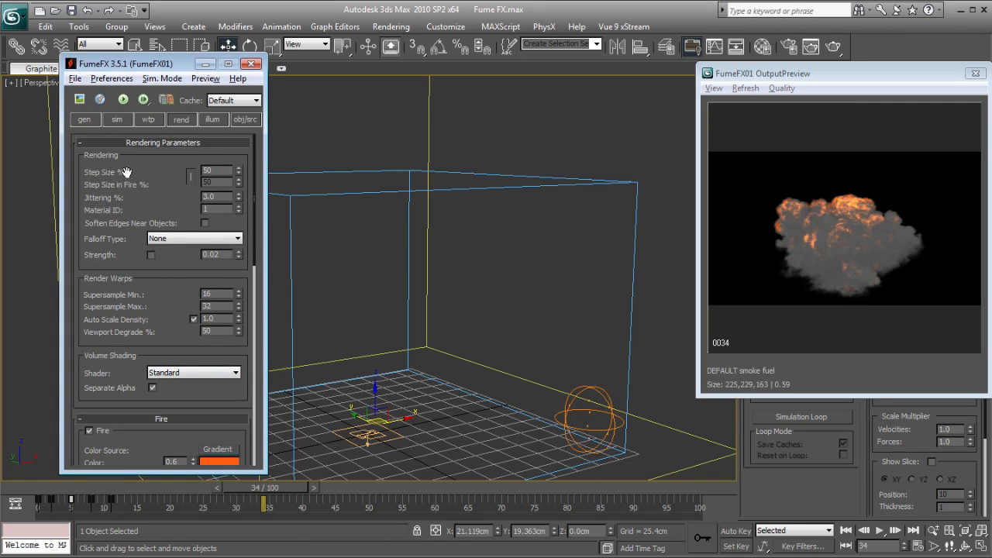
double_click(216, 170)
type("150")
key("Return")
double_click(207, 198)
double_click(227, 170)
Step: Switch the fire colour to a gradient and open the Fire Gradient editor beside the preview
left_click_drag(165, 319, 166, 181)
left_click_drag(129, 328, 132, 280)
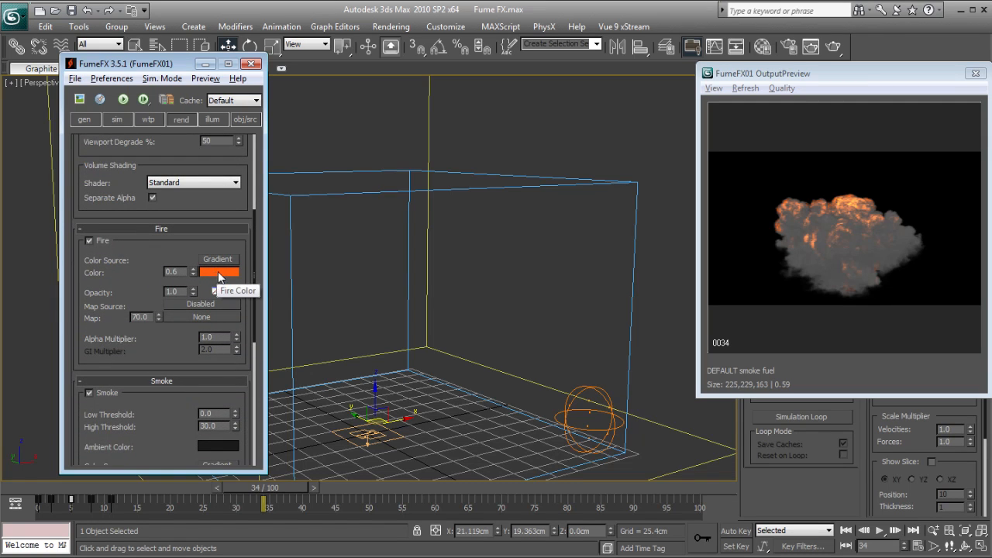
right_click(214, 272)
left_click(214, 273)
left_click_drag(605, 367, 489, 207)
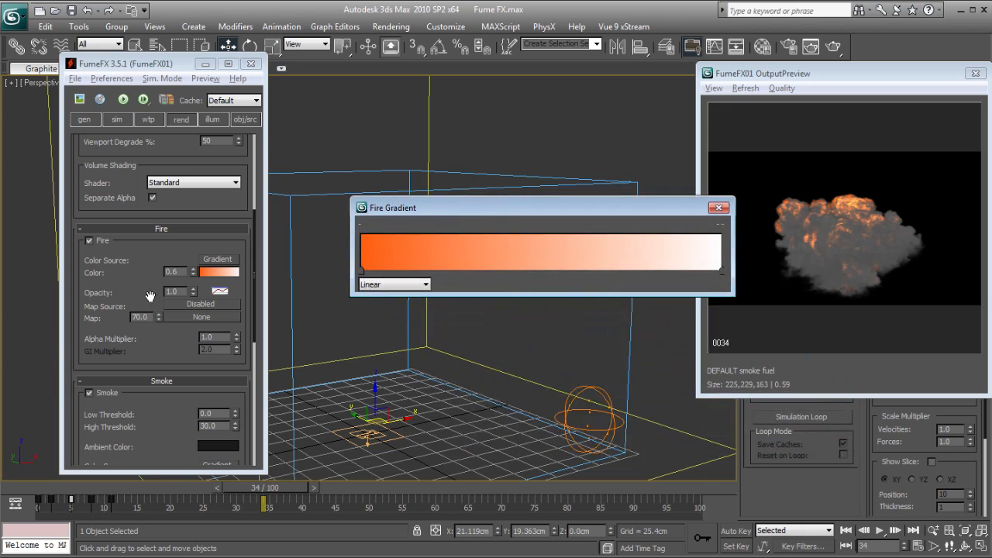
Step: Set the fire opacity to 2.2 and disable its opacity curve
left_click(184, 292)
type("2.2")
key("Return")
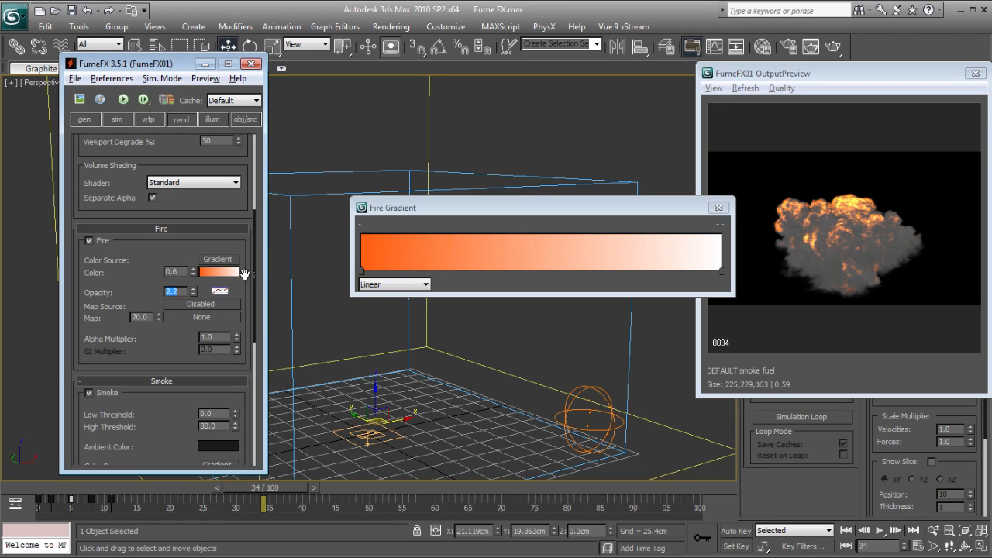
right_click(219, 290)
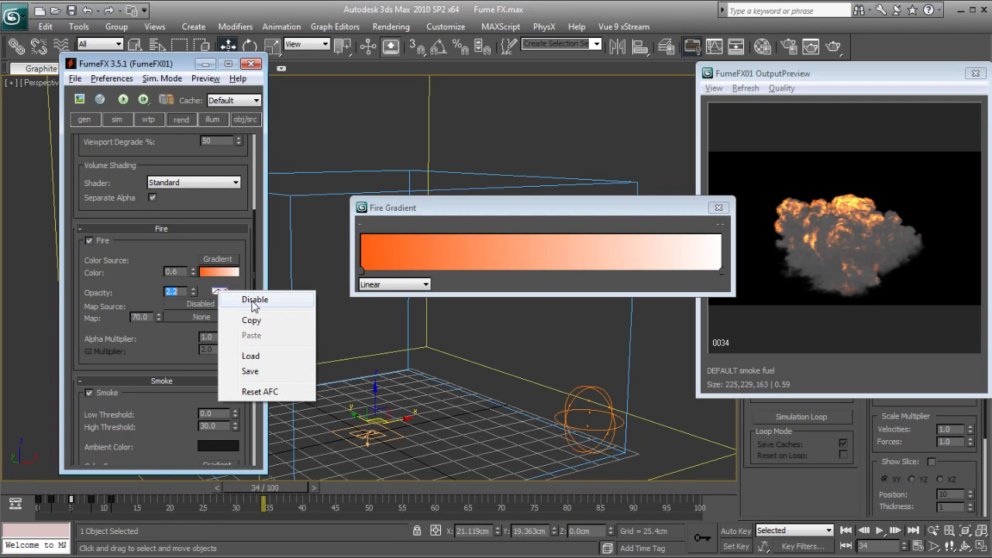
left_click(256, 300)
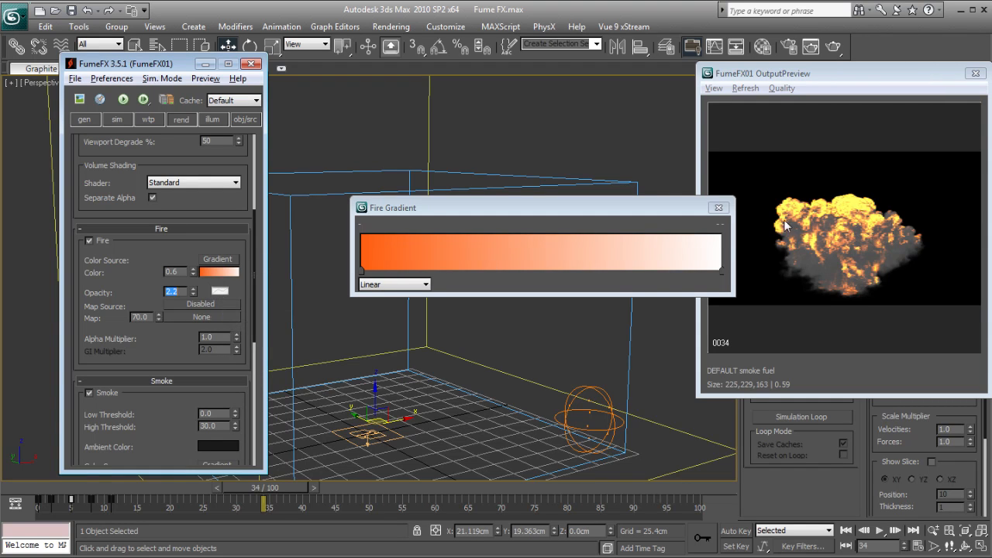
Step: Set the fire gradient's end key at position 100 to black
left_click_drag(594, 209, 528, 191)
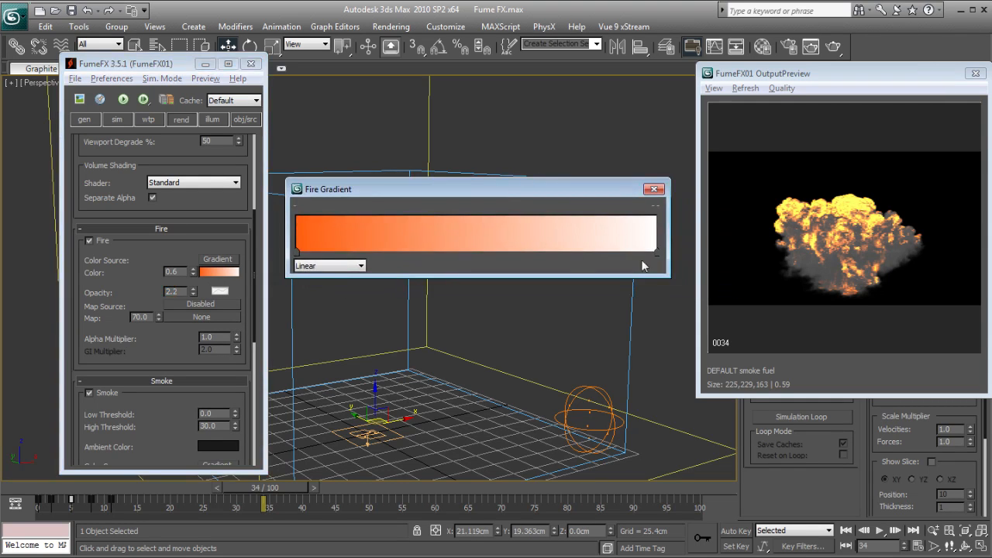
left_click(656, 253)
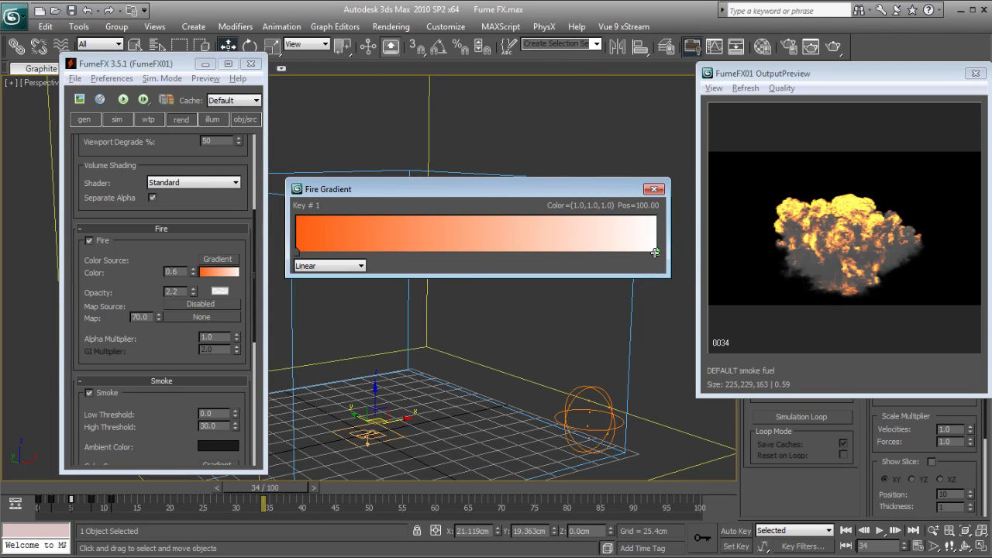
double_click(655, 253)
left_click(439, 156)
left_click(511, 202)
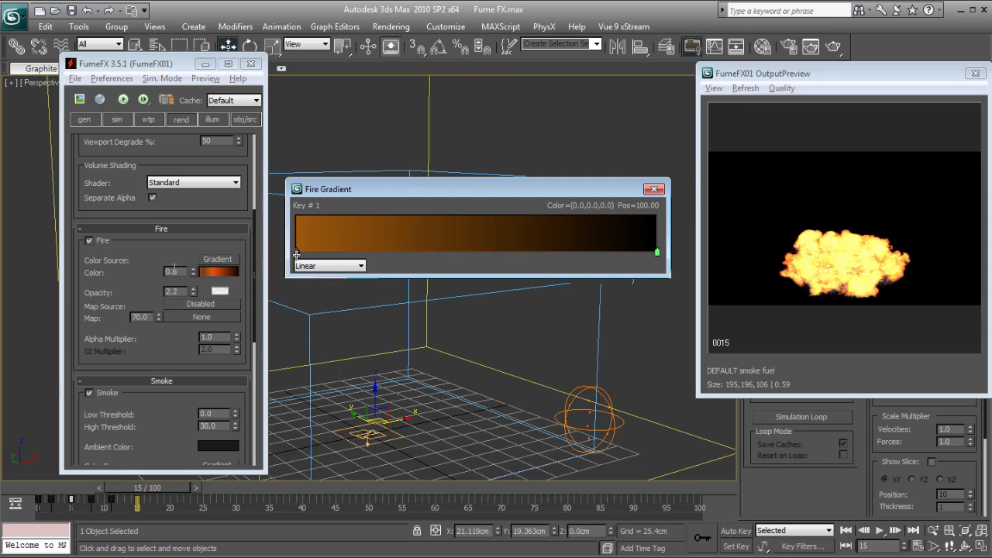
Step: Lower the fire colour multiplier to 0.41 and scrub to about frame 25 to check the flames
left_click_drag(193, 273, 192, 288)
left_click_drag(151, 488, 223, 496)
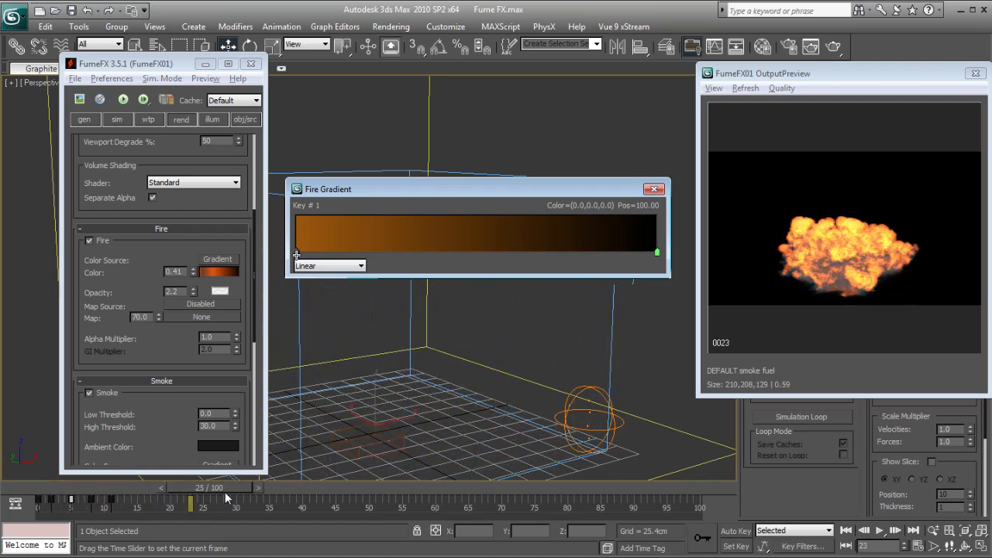
left_click(328, 319)
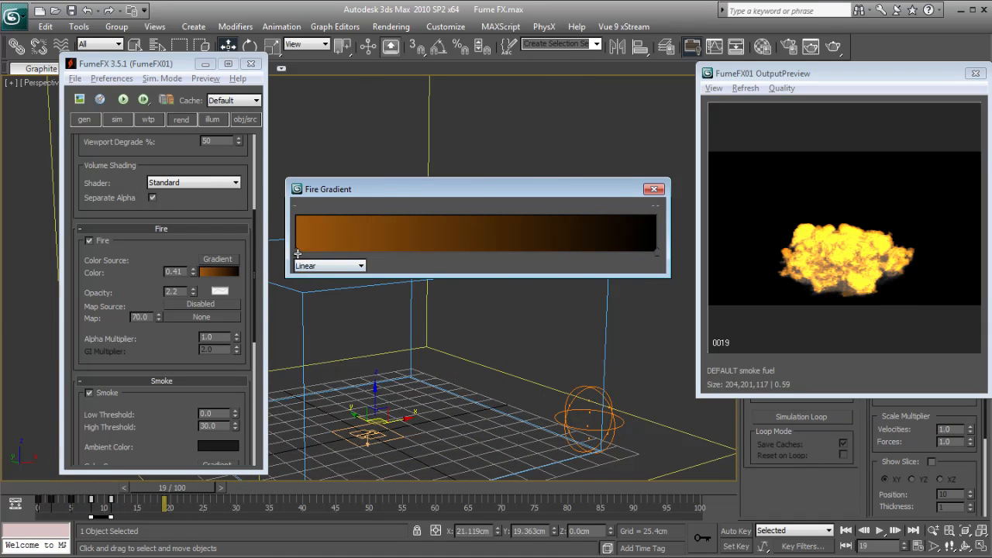
Step: Change the fire gradient's start key to a darker brown, RGB 122, 67, 18, checking the preview at frame 24
double_click(297, 254)
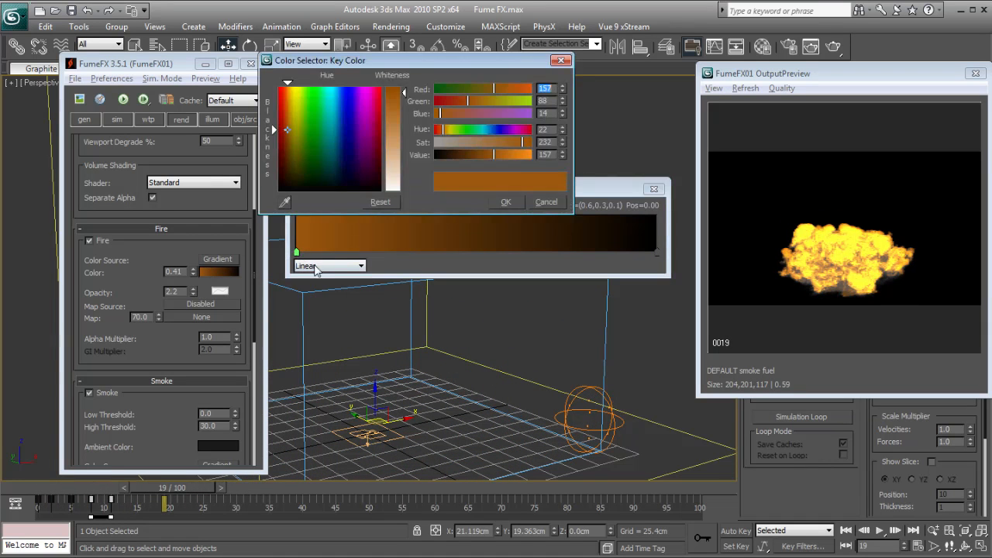
left_click(287, 106)
mouse_move(521, 141)
left_mouse_down()
mouse_move(478, 155)
mouse_move(517, 142)
left_mouse_up()
left_click_drag(167, 495, 208, 512)
left_click(510, 203)
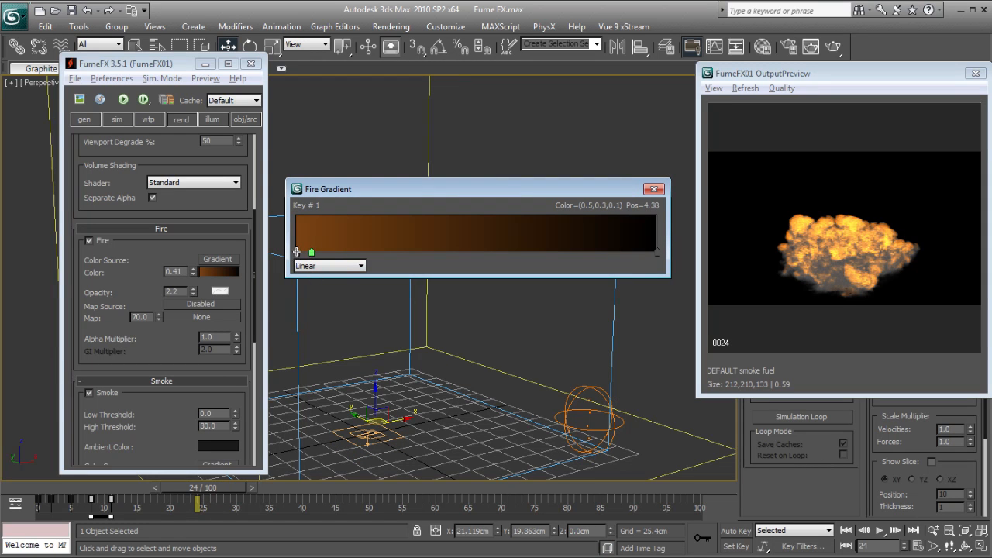
Step: Adjust the hue of the fire gradient's start key and move the second key to about position 3
double_click(297, 252)
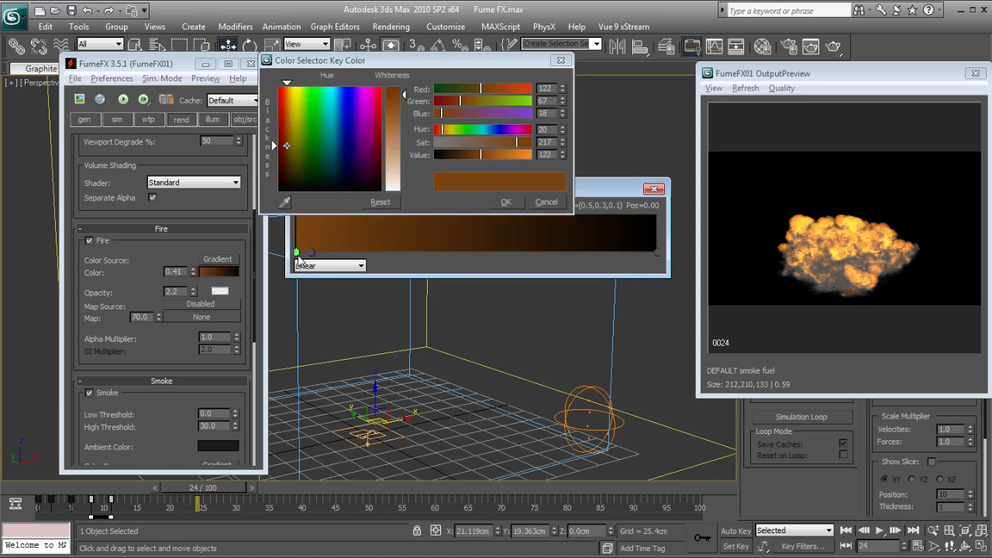
left_click(439, 132)
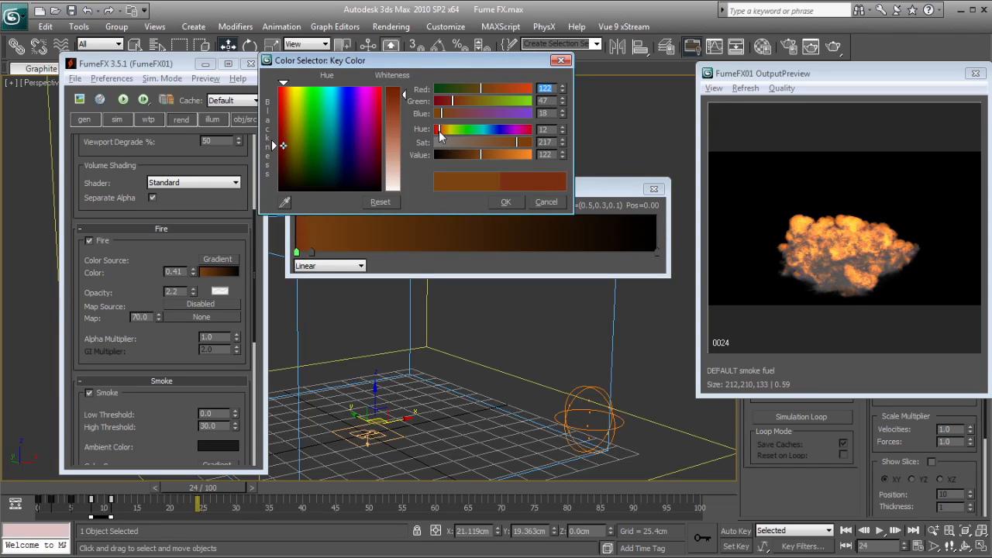
left_click_drag(439, 131, 442, 133)
left_click(506, 203)
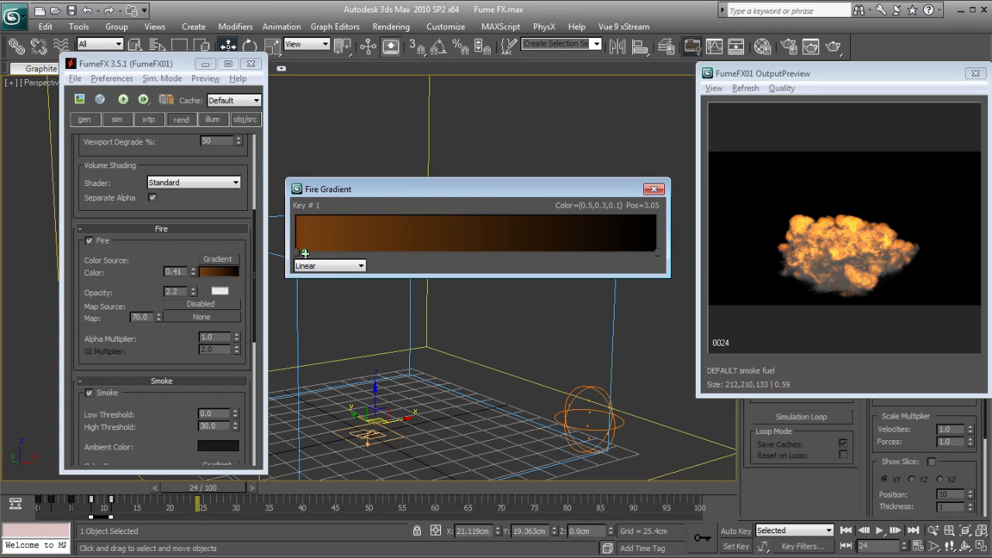
Step: Raise the fire colour multiplier to 0.52 and check the preview at frames 19 and 29
left_click_drag(214, 490, 183, 488)
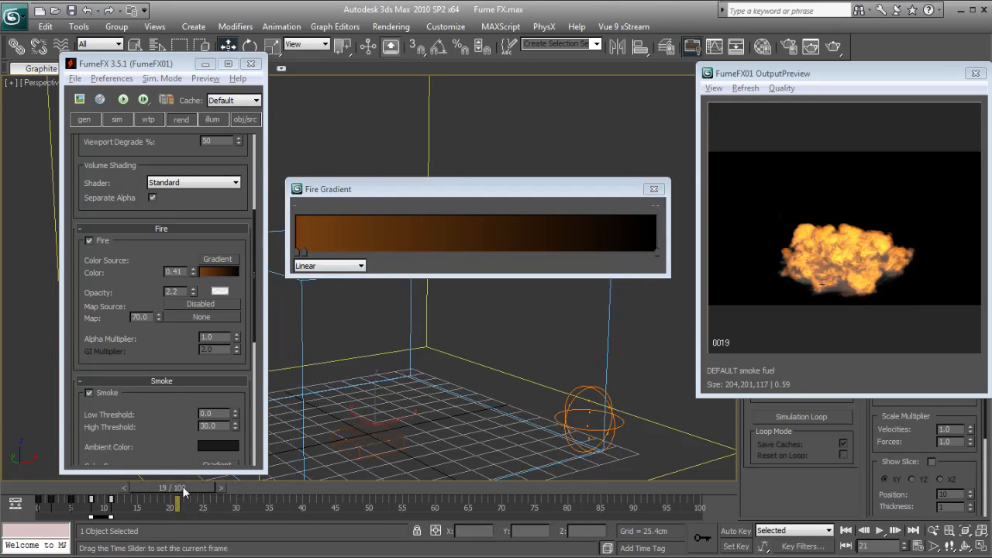
left_click_drag(192, 276, 192, 266)
mouse_move(224, 486)
left_mouse_down()
mouse_move(162, 491)
mouse_move(346, 505)
mouse_move(232, 502)
left_mouse_up()
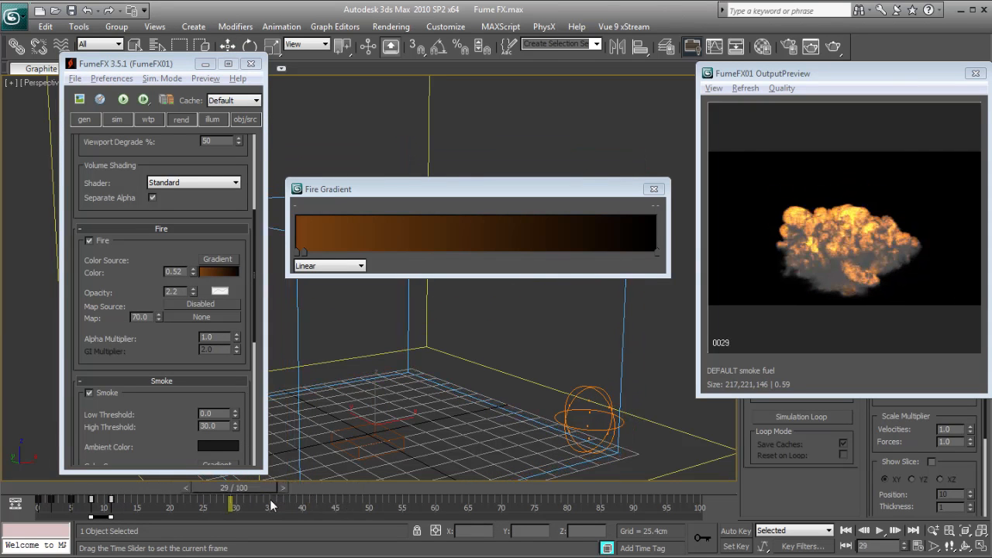
key("w")
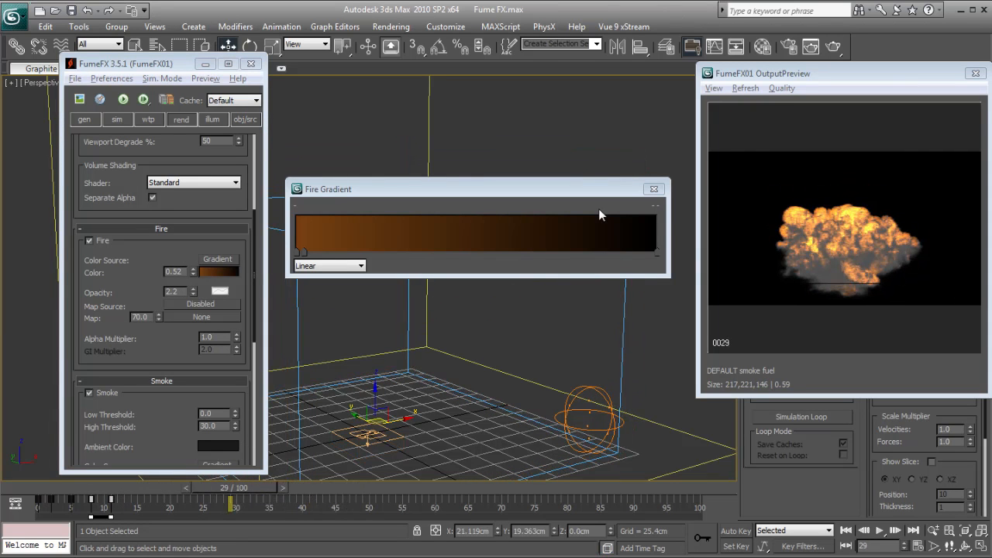
Step: Close the fire gradient editor and the output preview, and deselect the FumeFX grid
left_click(653, 190)
left_click_drag(172, 340, 172, 259)
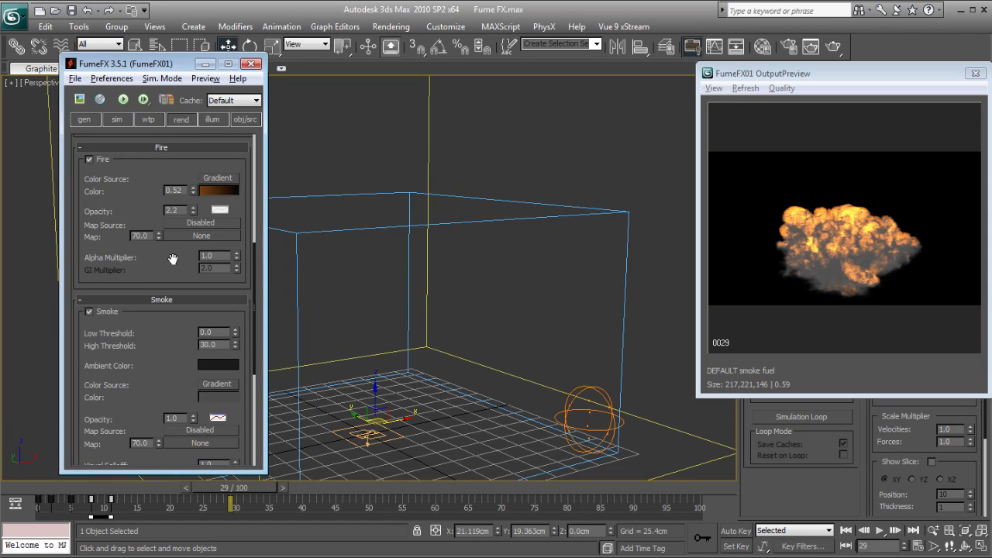
left_click(975, 73)
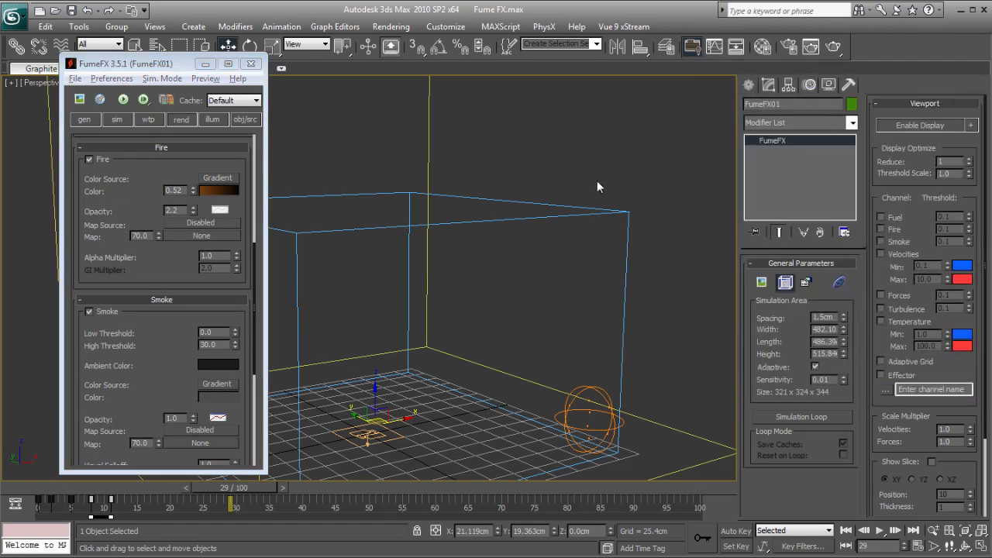
left_click(596, 181)
Step: Create a standard Target Direct light in the Front view, placed above the FumeFX grid's right side and aimed at the explosion source
left_click(748, 85)
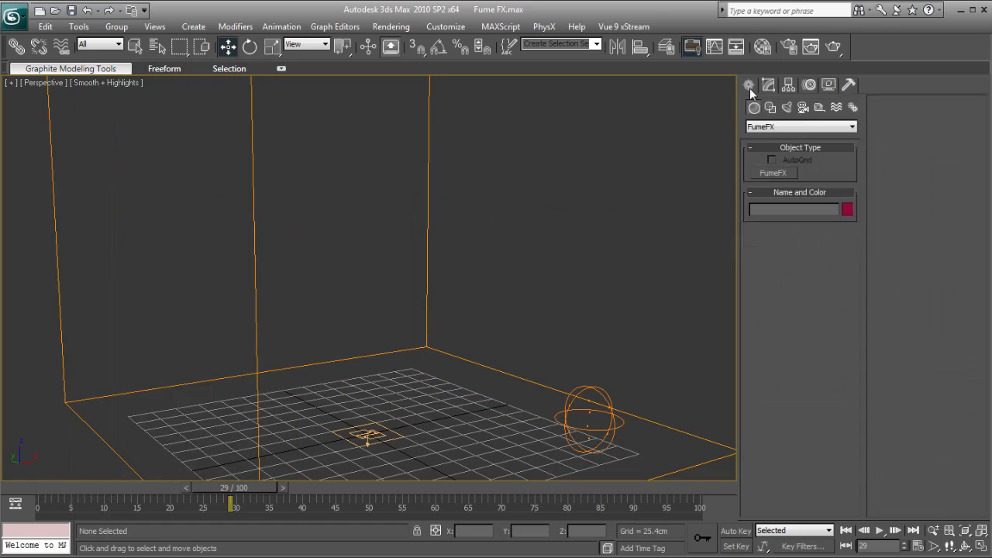
left_click(787, 108)
left_click(779, 127)
left_click(771, 146)
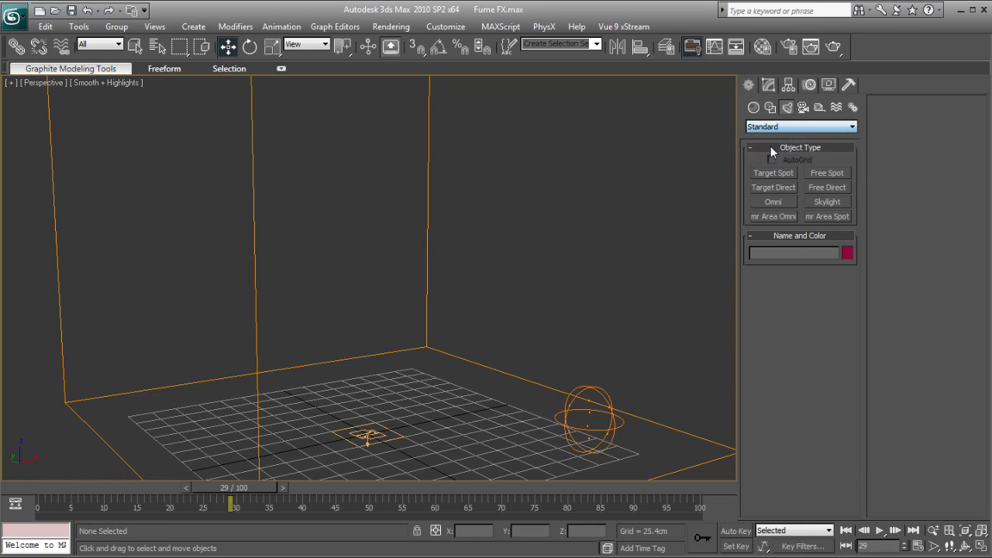
left_click(772, 187)
scroll(436, 313, "down", 3)
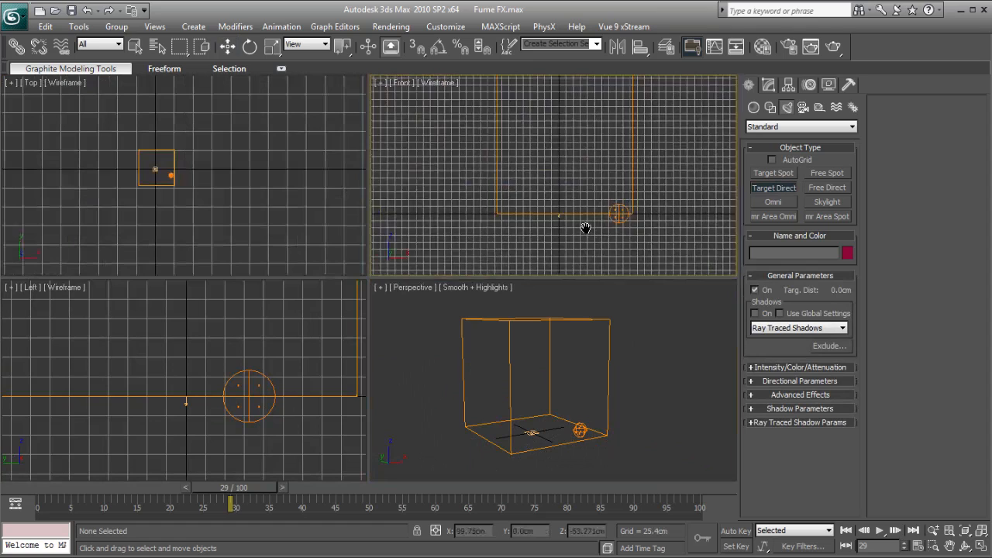
scroll(563, 252, "down", 2)
middle_click_drag(586, 228, 542, 212)
scroll(562, 252, "up", 2)
left_click_drag(671, 111, 544, 206)
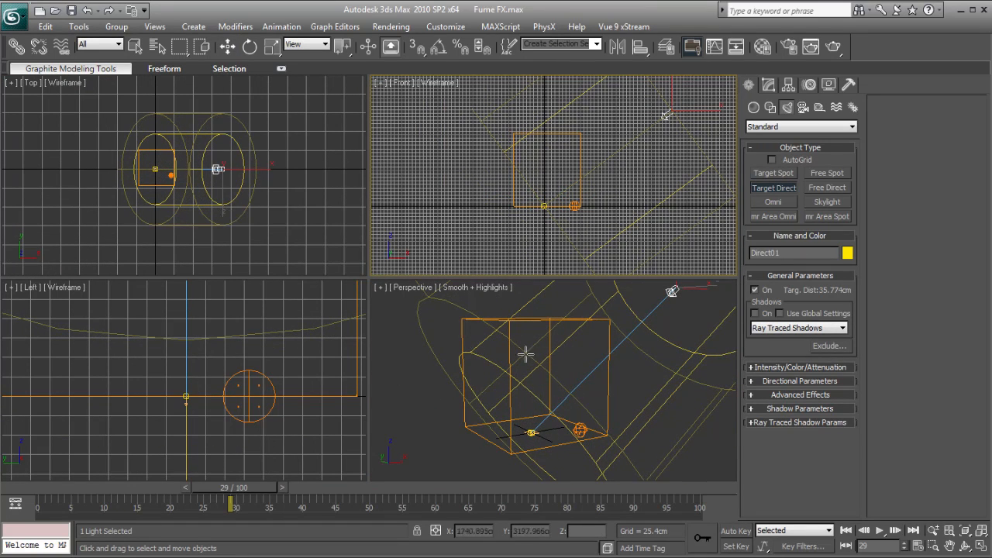
Step: Create a camera from the current Perspective view
left_click(154, 26)
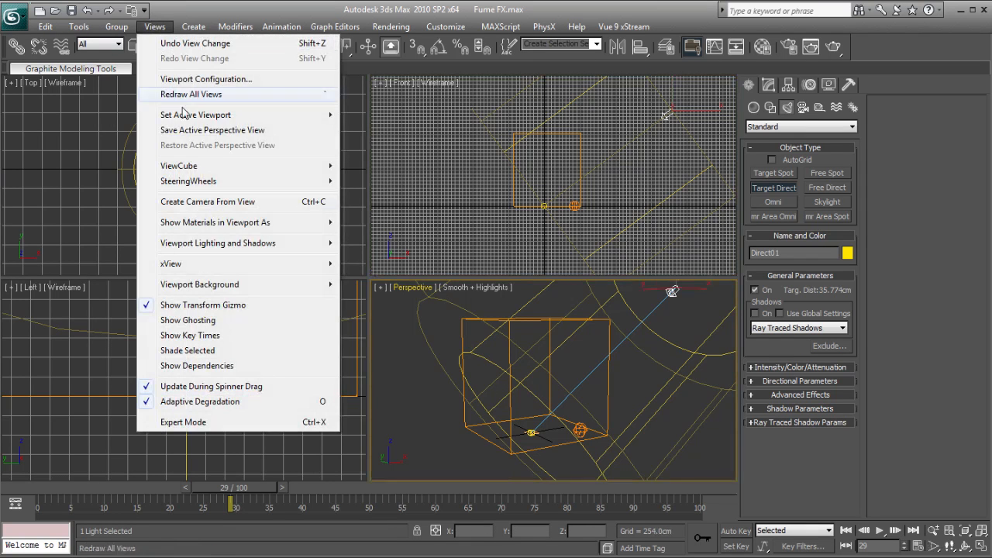
left_click(215, 202)
middle_click_drag(172, 220, 200, 163)
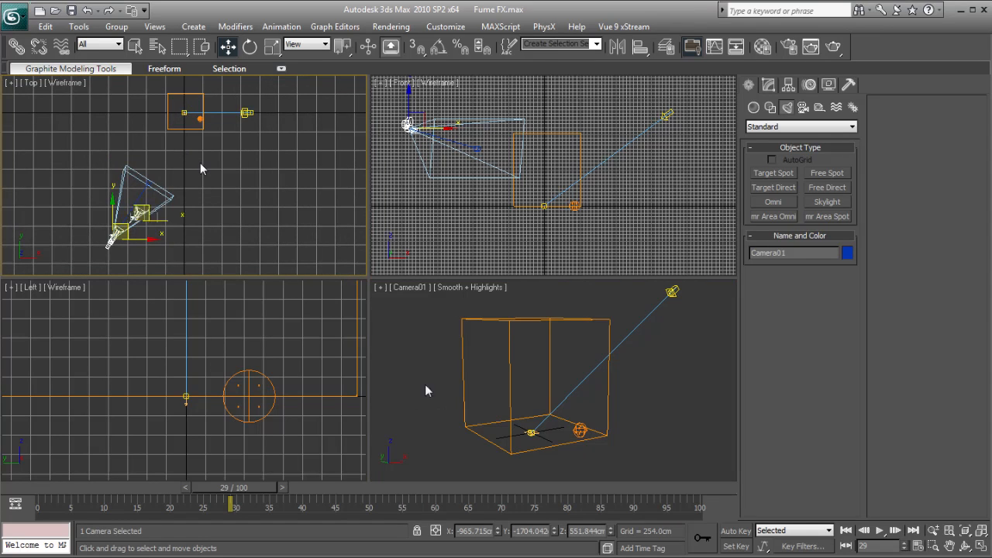
Step: Move the directional light in the Top view to about X 1223 cm, Y -278 cm
left_click(226, 131)
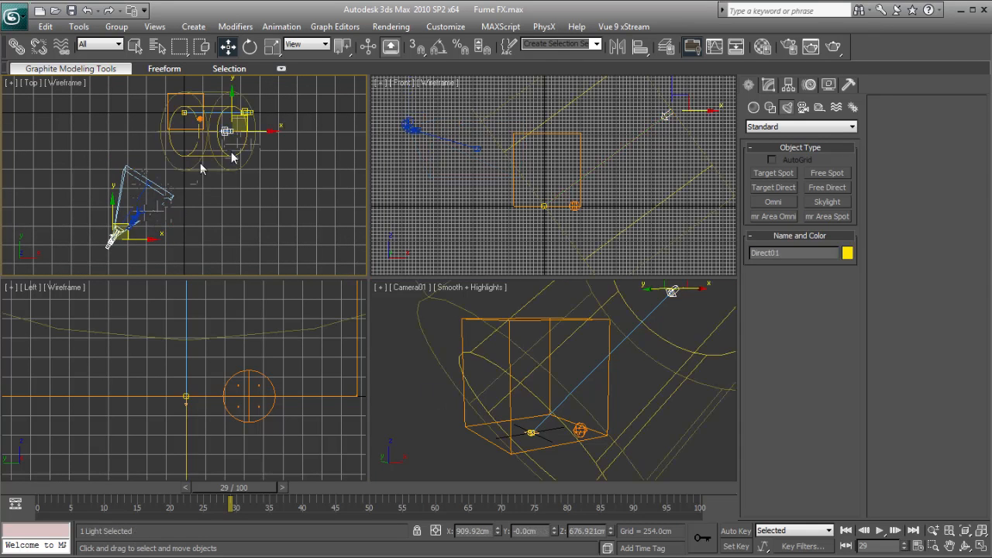
scroll(200, 163, "down", 2)
left_click_drag(244, 117, 260, 130)
key("ctrl+z")
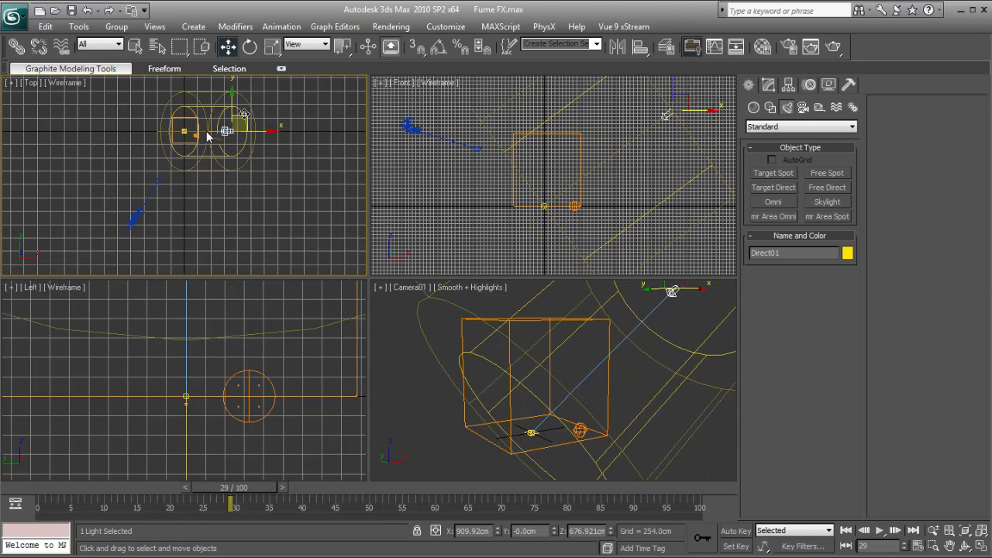
key("ctrl+y")
Step: Enable ray-traced shadows and atmosphere shadows on the directional light and set its multiplier to 0.96
left_click(770, 85)
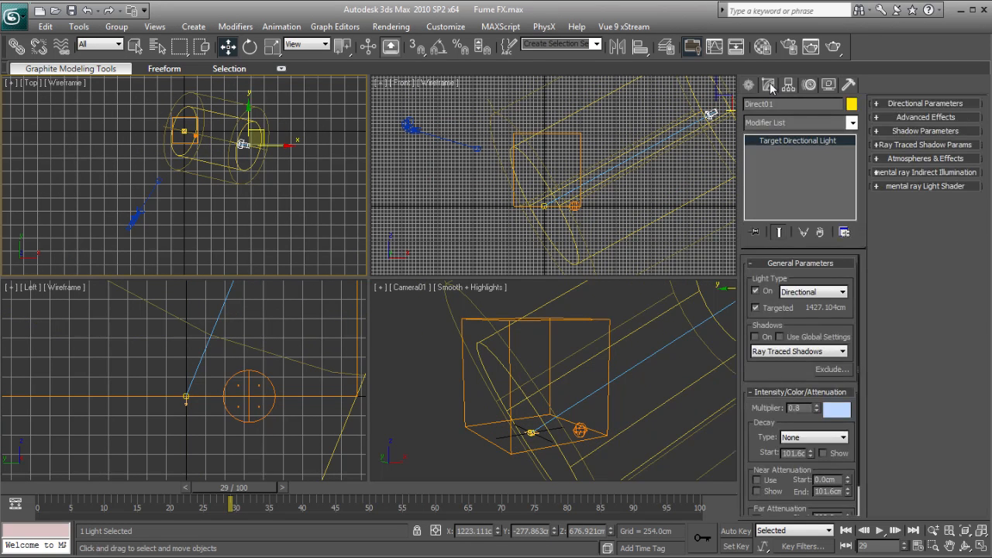
left_click_drag(779, 370, 779, 346)
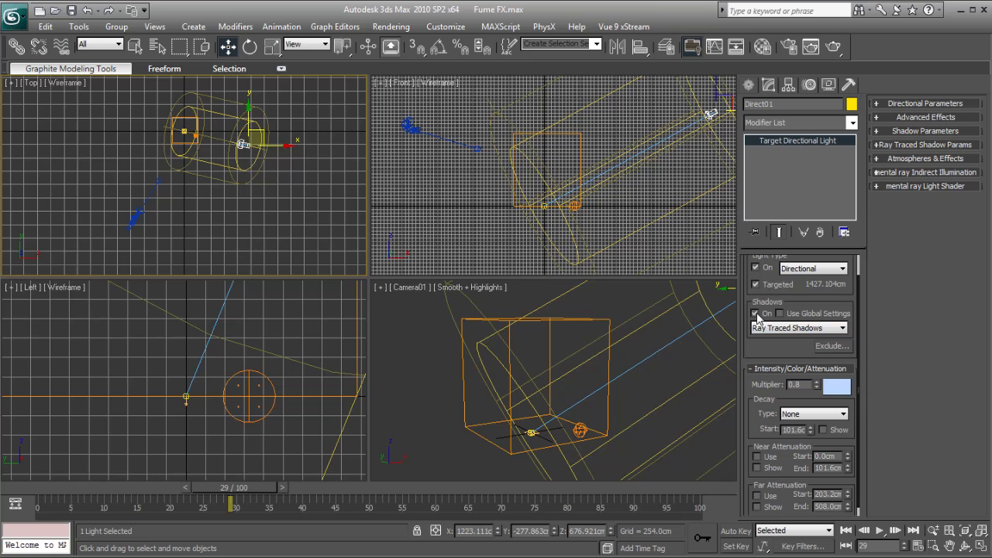
left_click(797, 327)
left_click(792, 376)
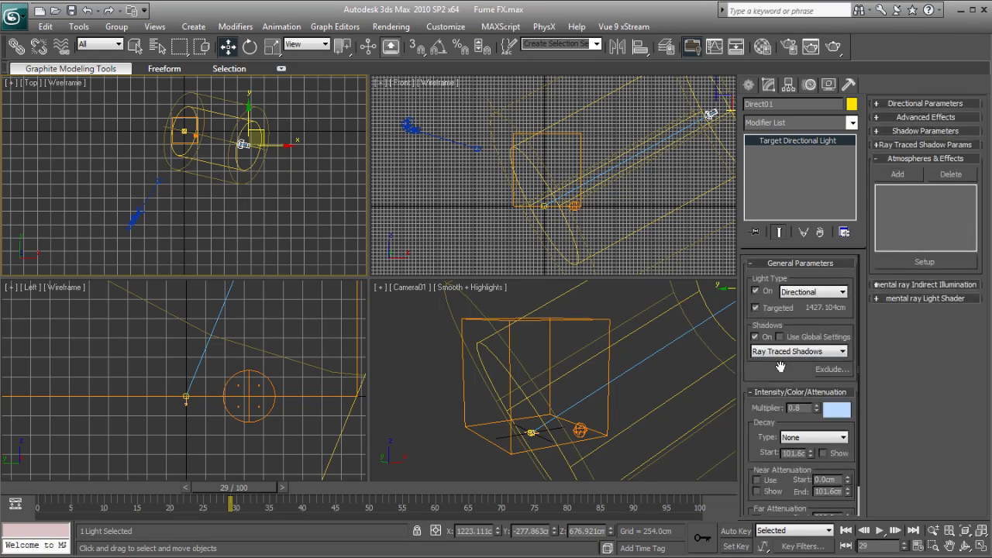
left_click(922, 132)
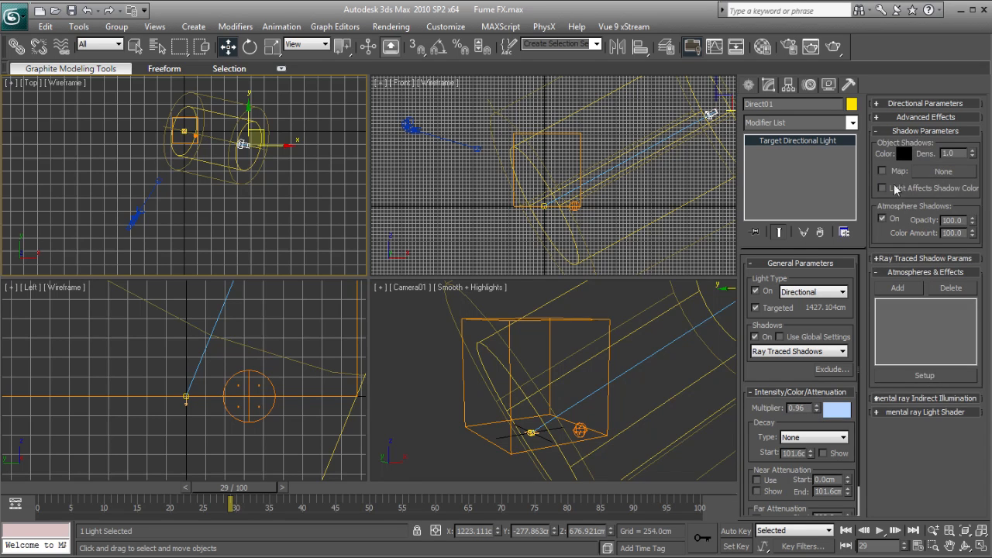
left_click(882, 221)
Step: Clone the directional light to the opposite rear side of the grid, at about X -955 cm, Y 890 cm
middle_click_drag(256, 127, 257, 174)
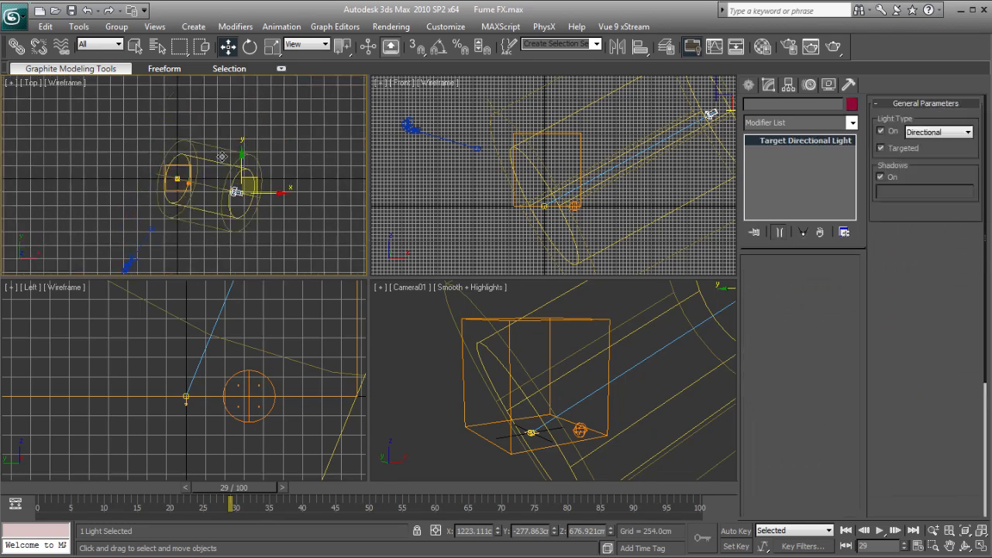
mouse_move(178, 172)
left_mouse_down()
mouse_move(134, 128)
mouse_move(143, 123)
left_mouse_up()
key("Return")
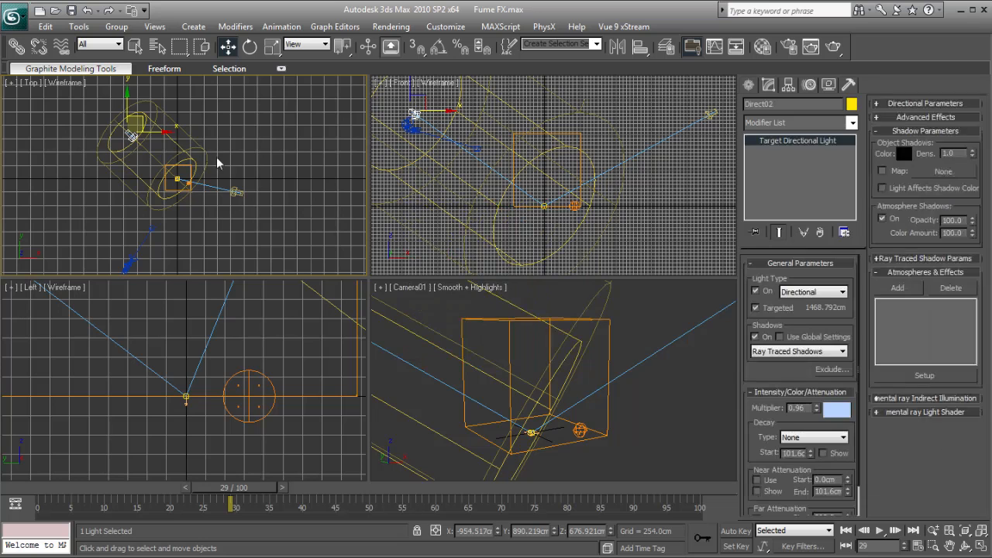
Step: Set the cloned light's multiplier to 0.5 and its colour to pale yellow, RGB 255, 240, 182
left_click_drag(817, 411, 815, 437)
left_click(827, 415)
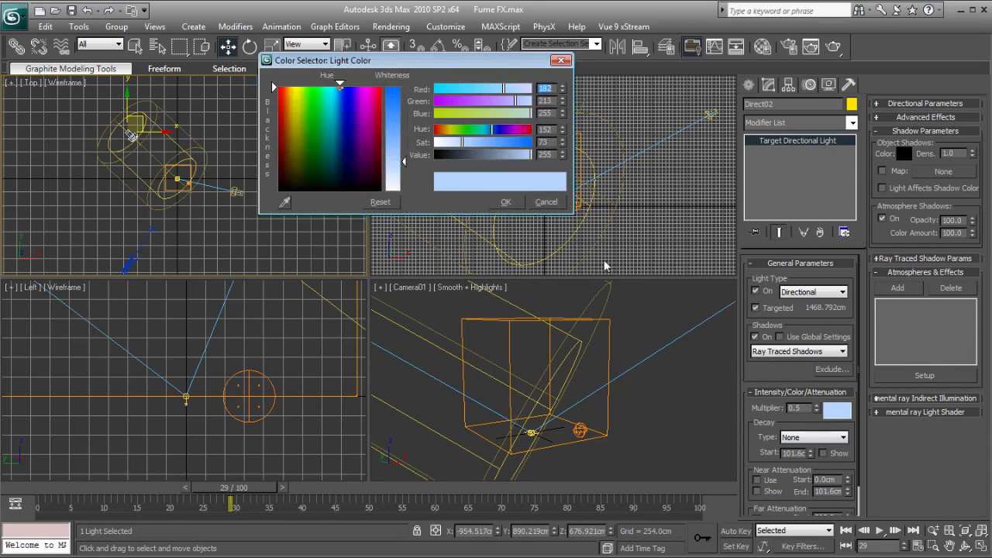
left_click_drag(440, 132, 448, 137)
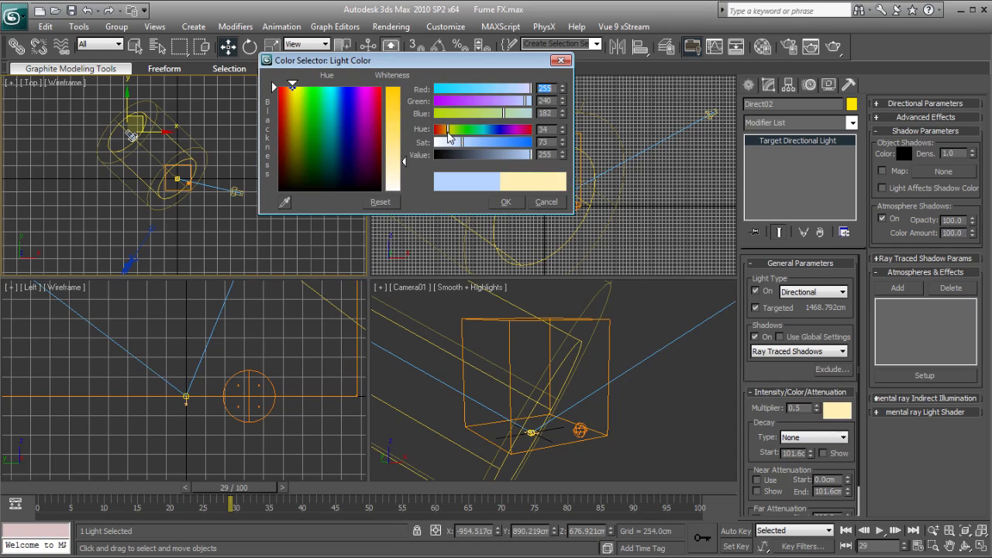
left_click(505, 202)
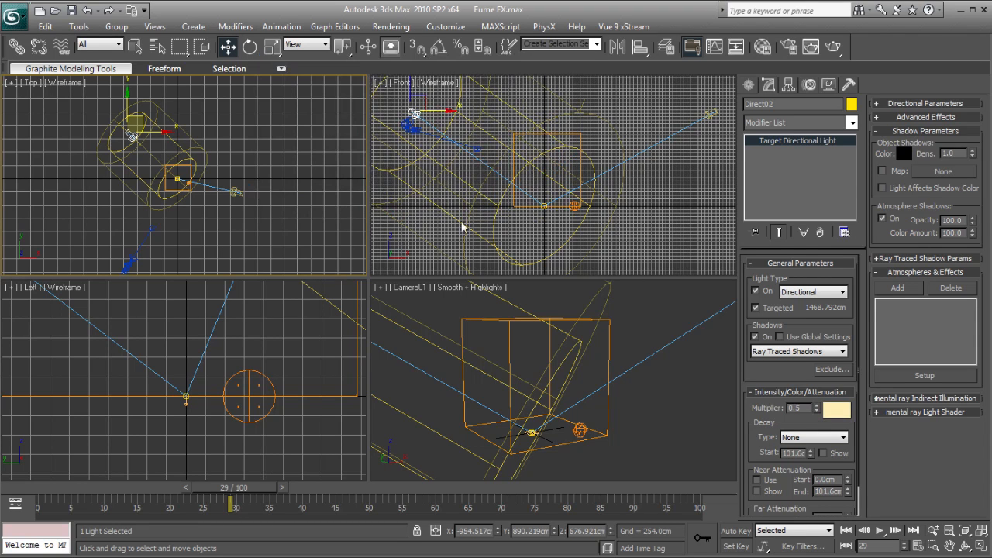
Step: Clone the pale yellow light to the front of the grid and place it at about X 103 cm, Y -1249 cm, Z 292 cm
mouse_move(145, 129)
left_mouse_down("shift")
mouse_move(190, 232)
mouse_move(178, 238)
left_mouse_up("shift")
key("Return")
left_click(544, 85)
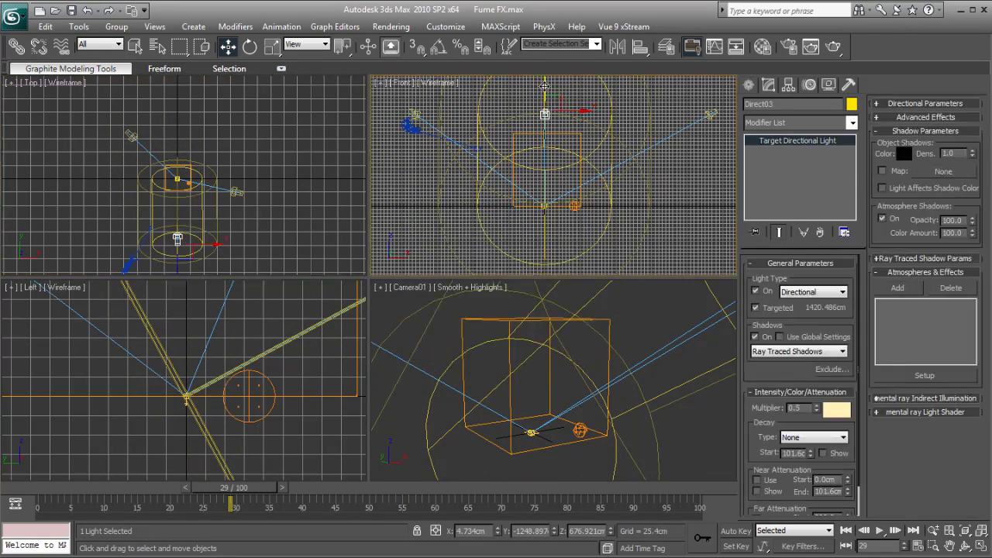
key("g")
left_click_drag(545, 86, 571, 156)
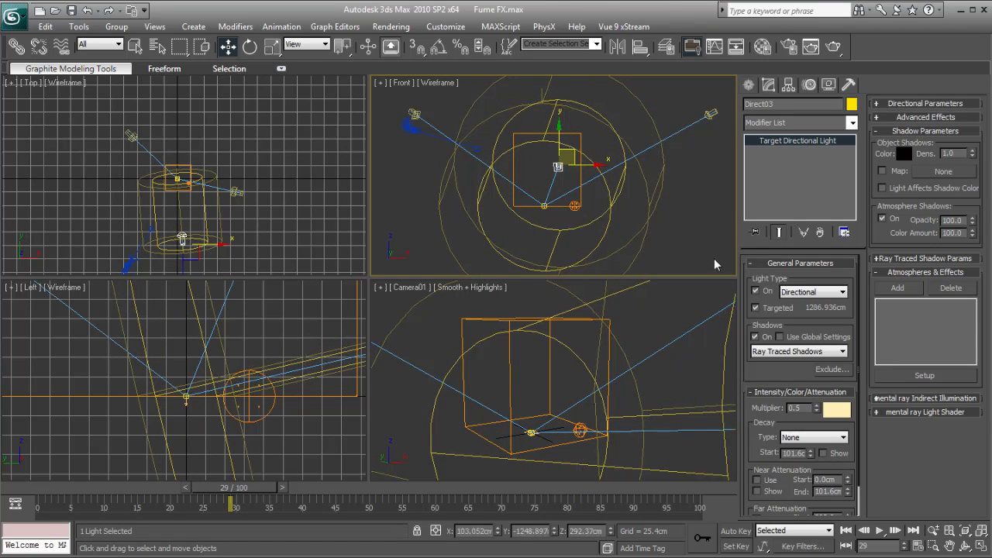
Step: Set the front light's multiplier to 0.3 and its colour to pale orange, RGB 255, 233, 204
left_click_drag(816, 410, 818, 418)
left_click(835, 410)
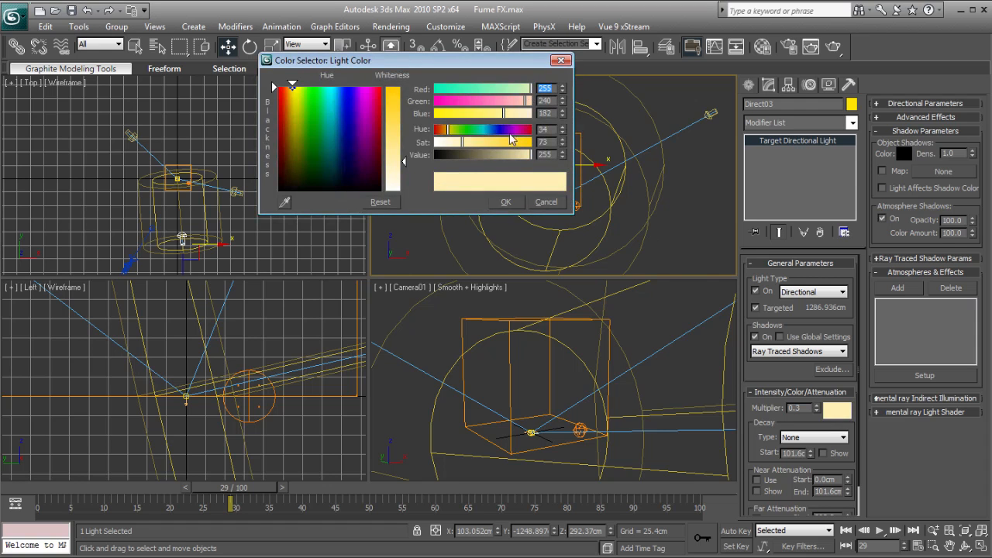
left_click_drag(524, 106, 517, 105)
left_click_drag(461, 141, 452, 141)
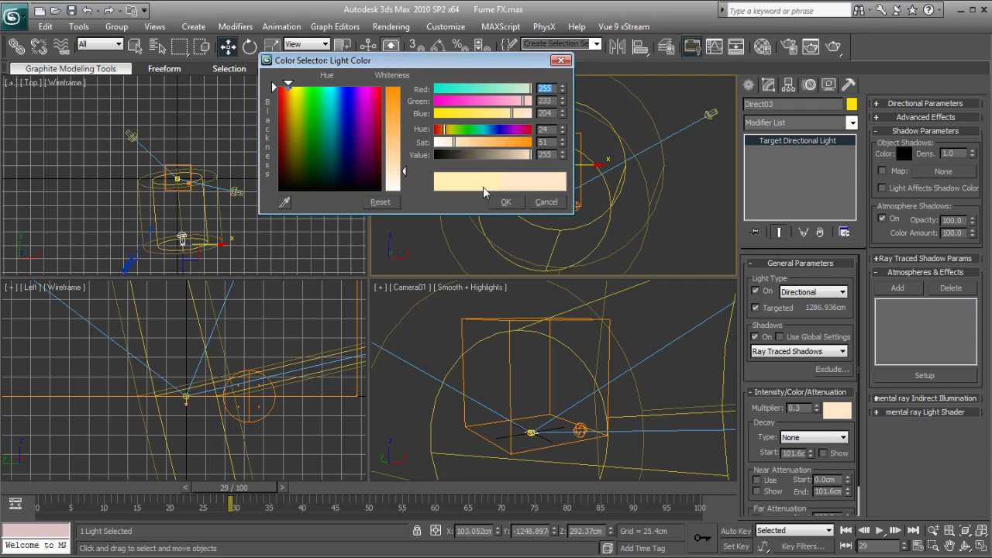
left_click(506, 201)
Step: Reposition the bluish directional light in the Top view to about X 1195 cm, Y 24 cm
right_click(536, 358)
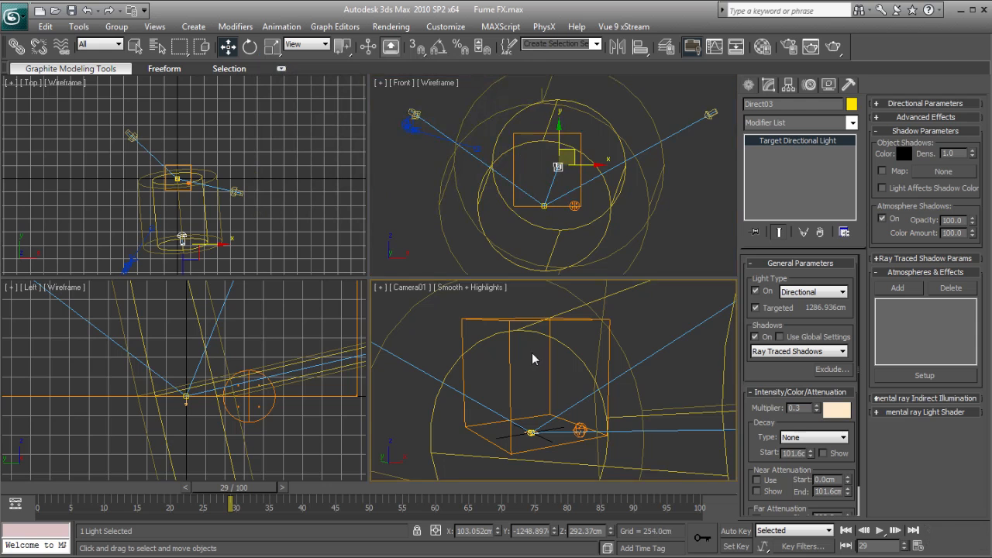
right_click(220, 187)
left_click(259, 220)
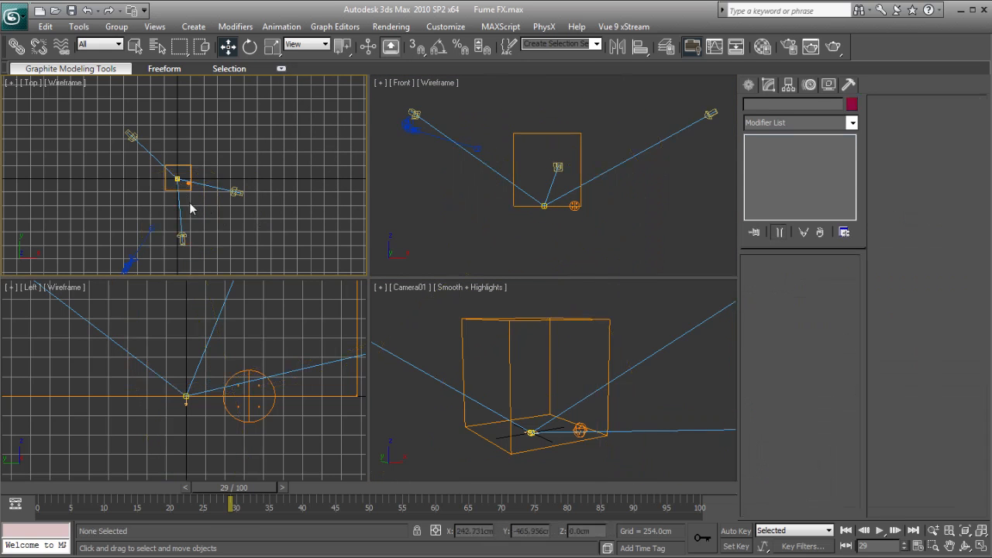
middle_click_drag(184, 190, 192, 180)
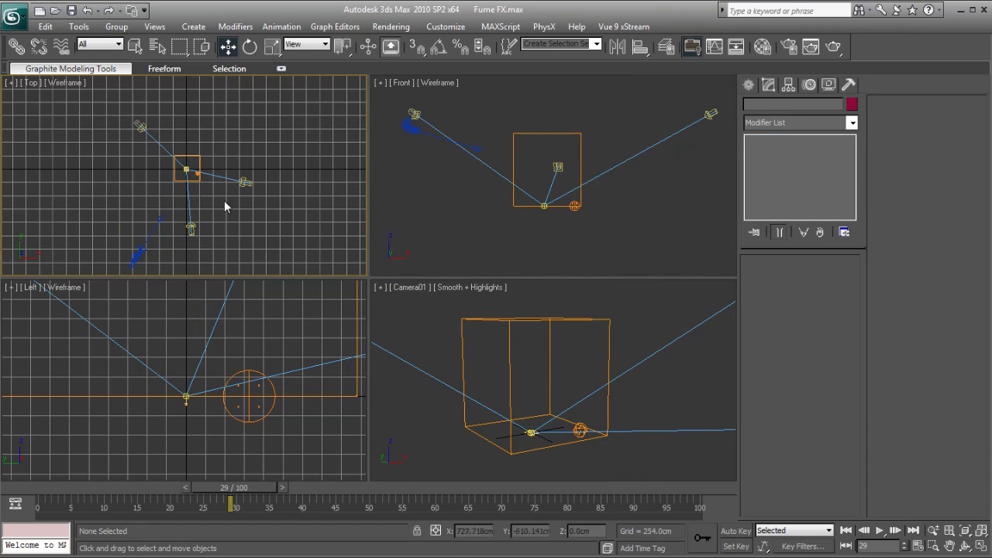
left_click(252, 182)
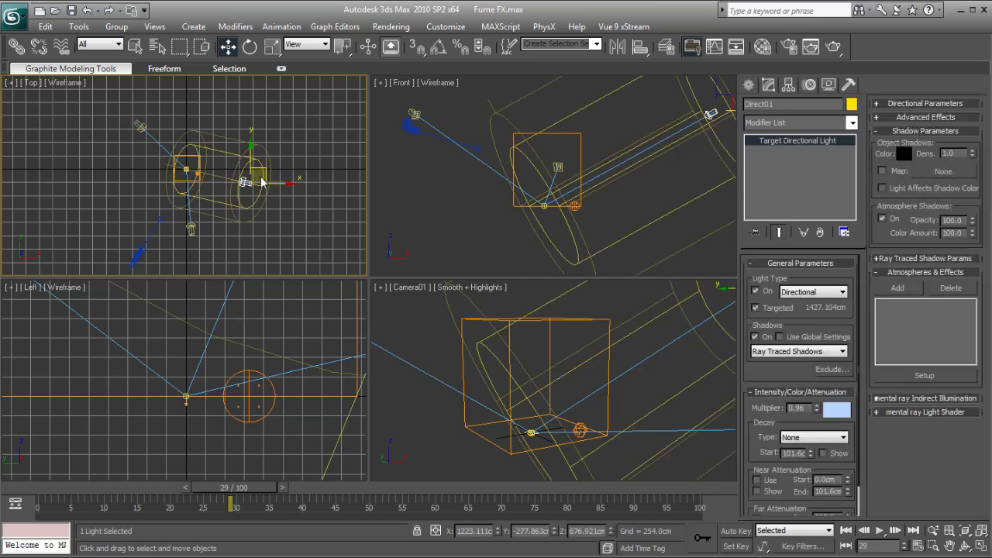
left_click_drag(260, 169, 262, 153)
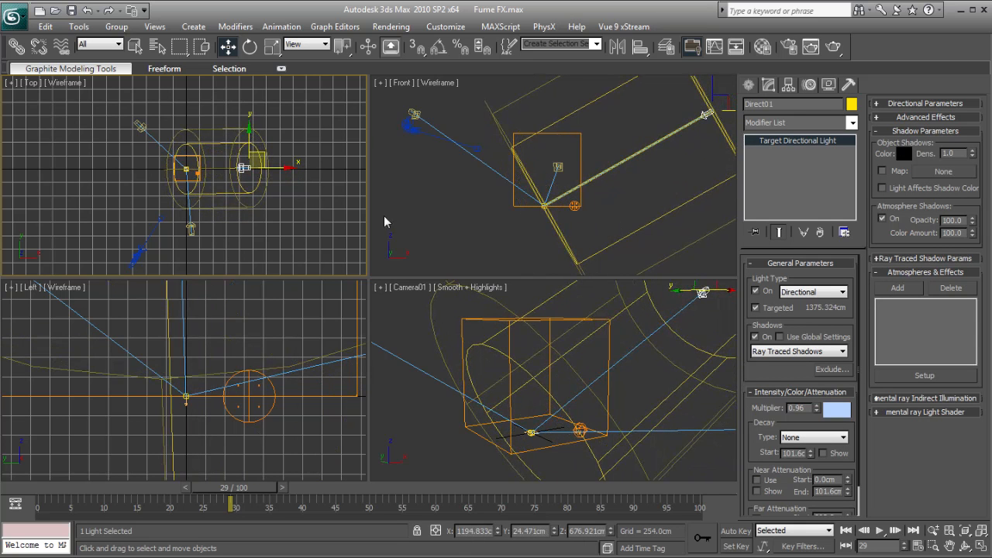
Step: Add the directional lights Direct02, Direct03 and Direct01 to the FumeFX container's illumination lights
left_click(629, 367)
left_click(610, 335)
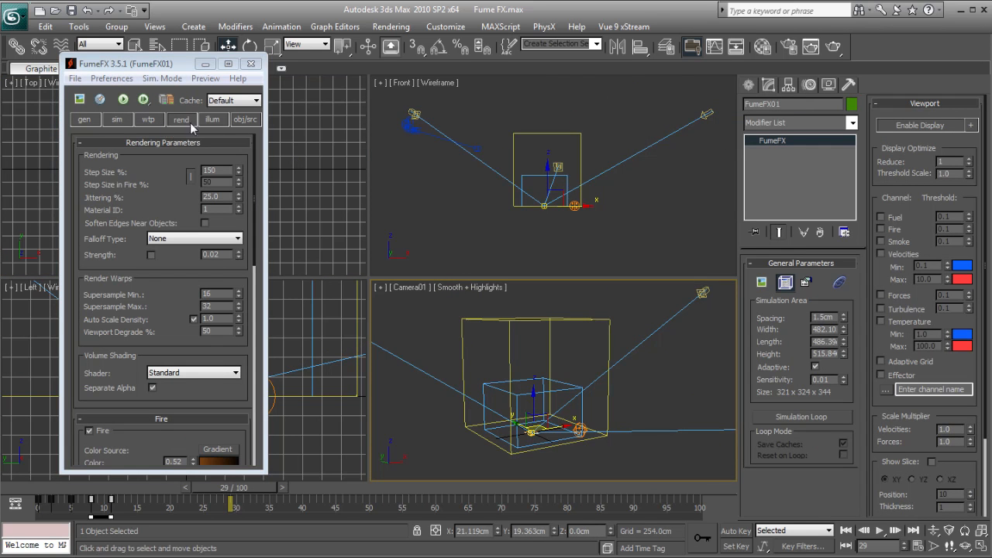
left_click(212, 121)
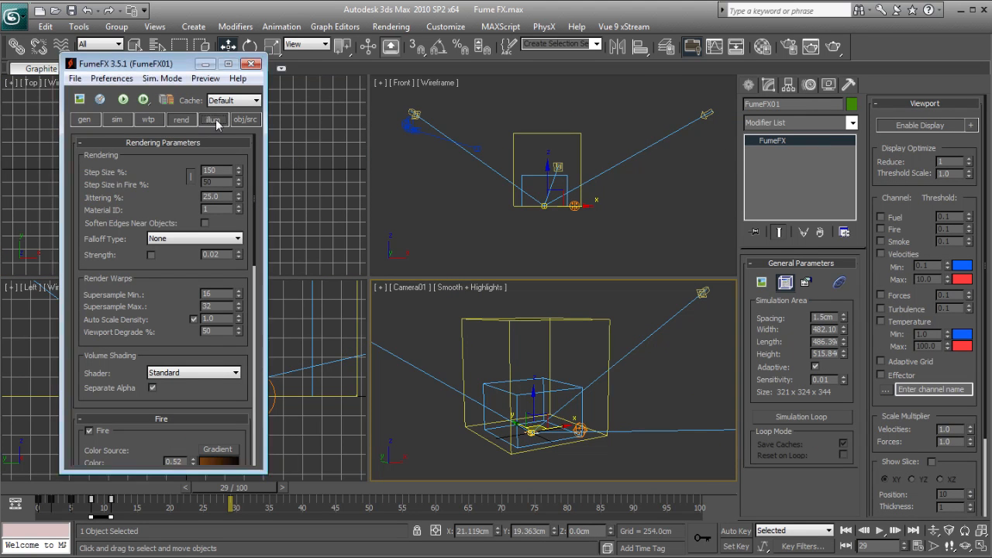
left_click(94, 241)
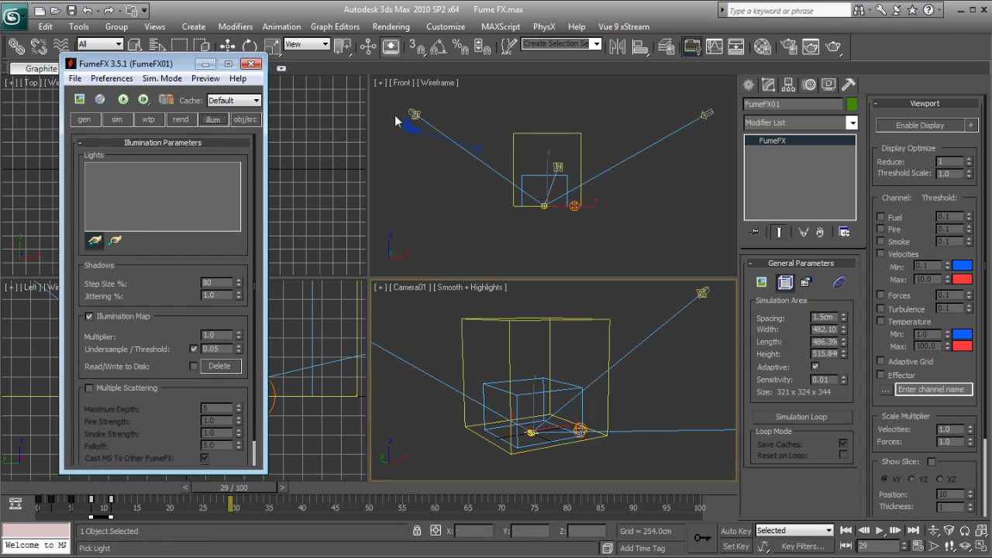
left_click(415, 126)
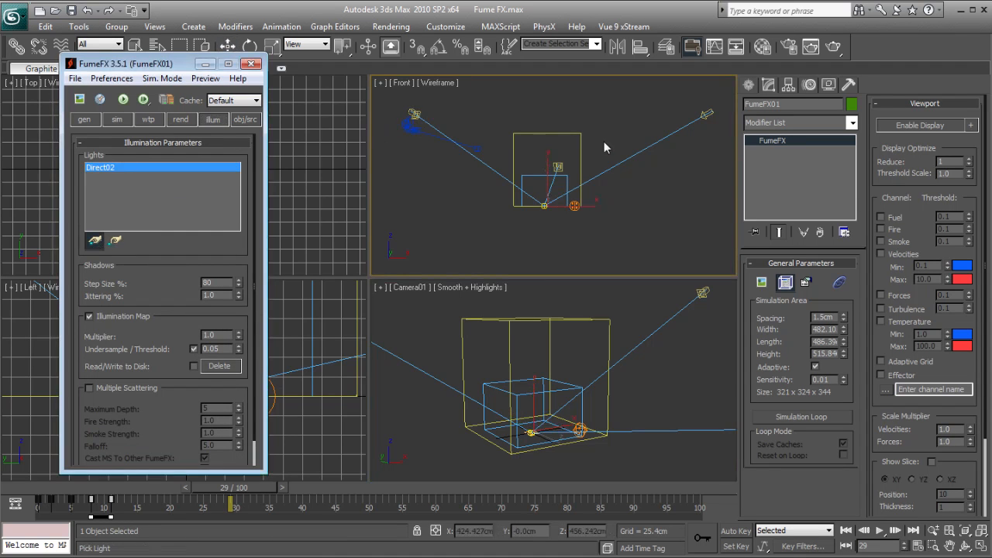
left_click(558, 165)
left_click(95, 241)
left_click(705, 116)
Step: Turn on Cast Shadows in the FumeFX smoke rendering parameters
left_click(182, 124)
scroll(186, 276, "down", 10)
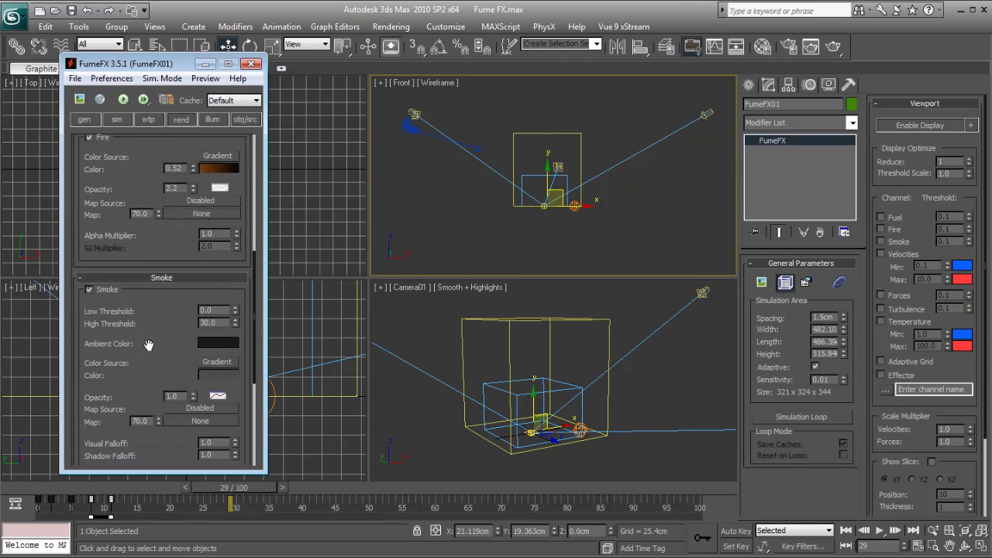
scroll(148, 346, "down", 3)
left_click(201, 393)
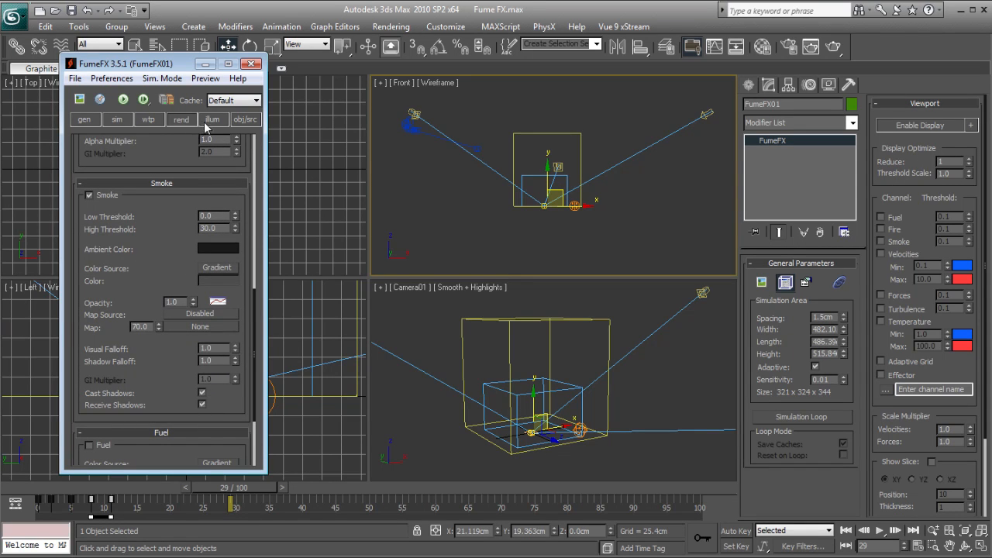
Step: Open the FumeFX output preview and frame the explosion closer in a perspective view at frame 34
left_click(214, 121)
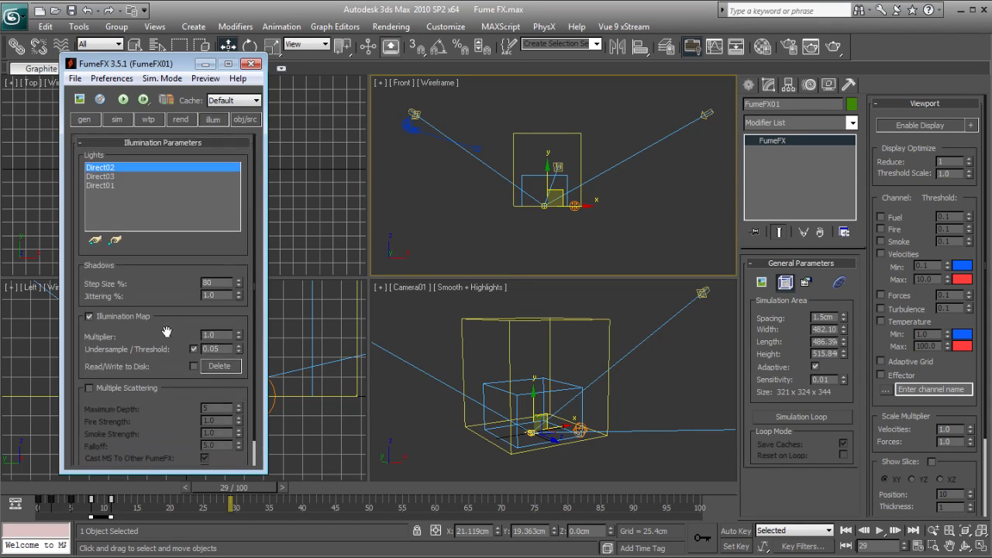
left_click(79, 99)
left_click(540, 380)
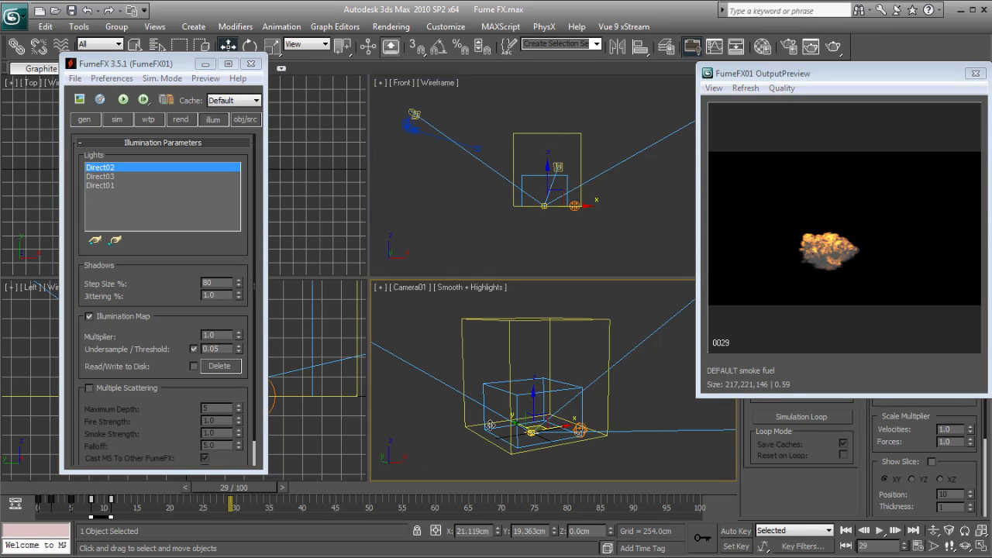
left_click(934, 531)
left_click_drag(552, 422, 551, 381)
left_click_drag(258, 486, 286, 488)
middle_click_drag(549, 398, 588, 387)
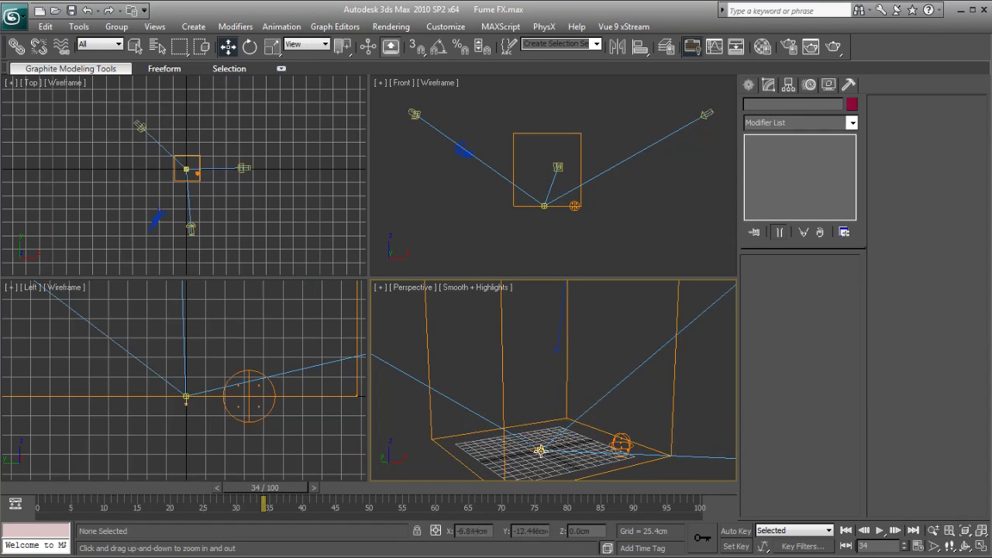
Step: Adjust the perspective framing so the whole explosion fits in the output preview, and render the view
left_click(534, 390)
middle_click_drag(558, 388, 586, 408)
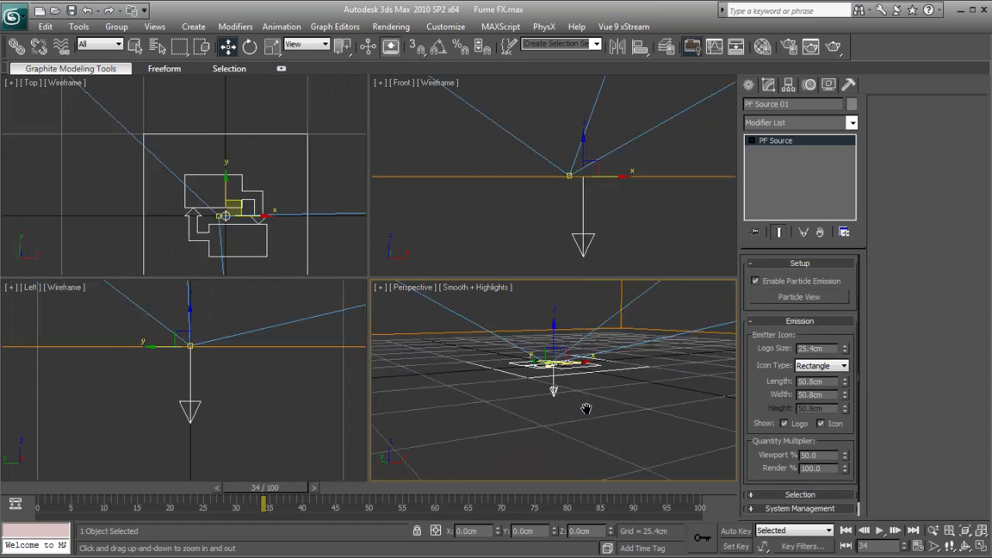
scroll(572, 376, "down", 4)
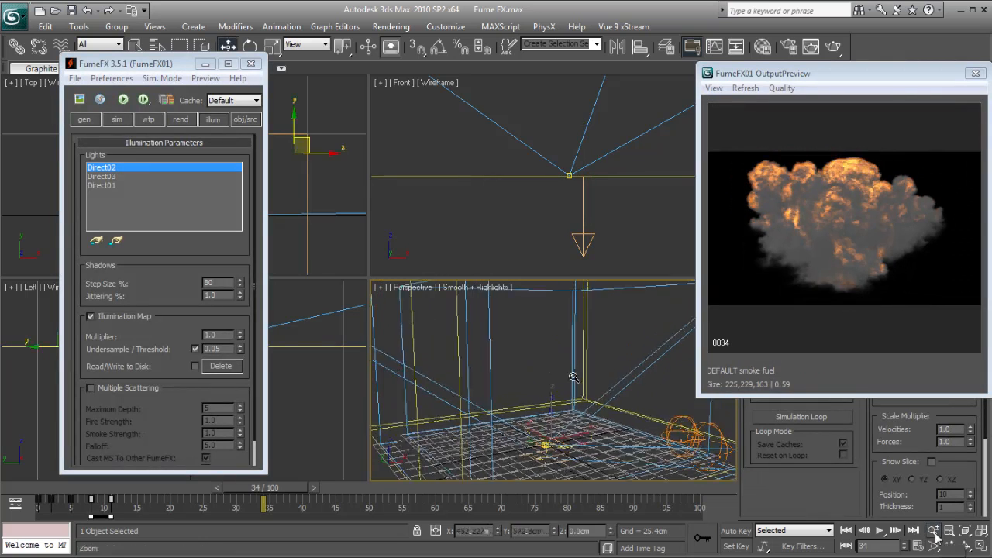
scroll(573, 377, "down", 1)
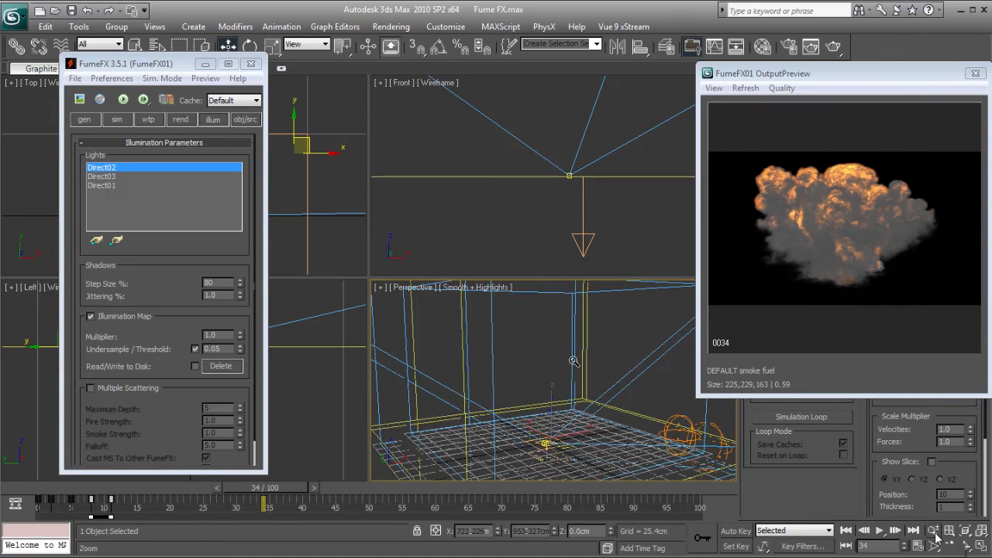
middle_click_drag(572, 361, 565, 374)
left_click_drag(292, 485, 293, 485)
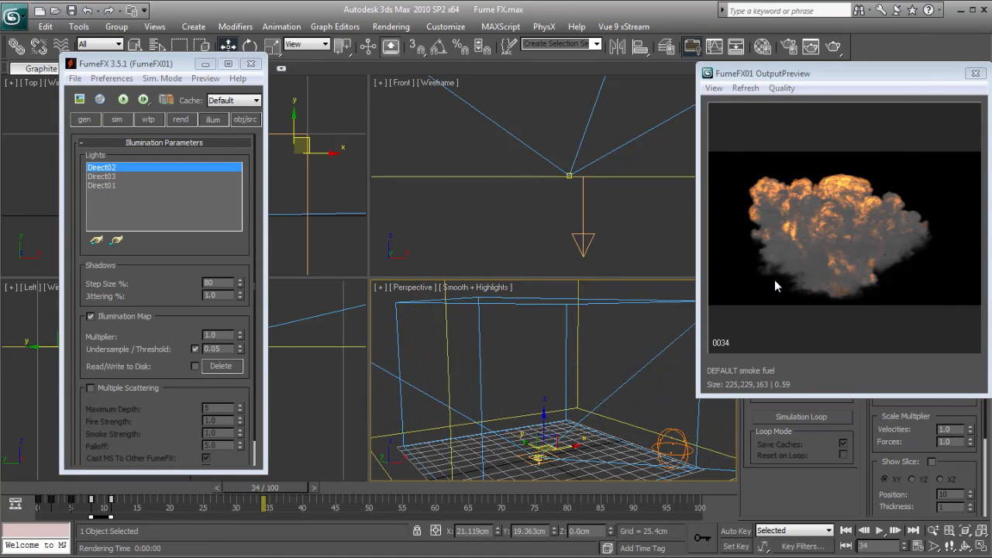
left_click(833, 48)
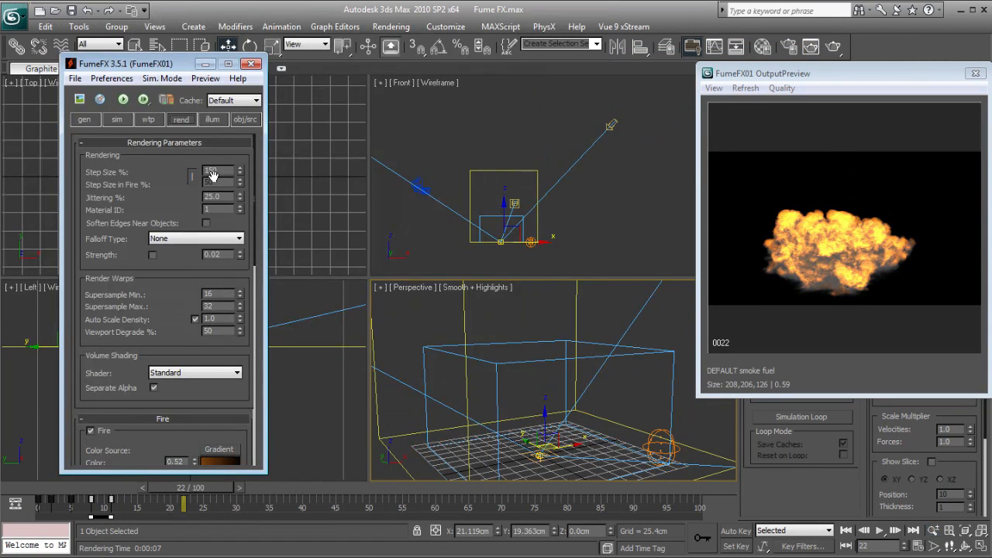
Step: Set the FumeFX rendering Step Size to 100% and Jittering to 50%
double_click(211, 171)
type("100")
double_click(223, 199)
type("50")
key("Return")
Step: Set the Step Size of the FumeFX illumination shadows to 200%
left_click(215, 120)
left_click_drag(174, 288, 175, 262)
type("200")
key("Return")
left_click(172, 356)
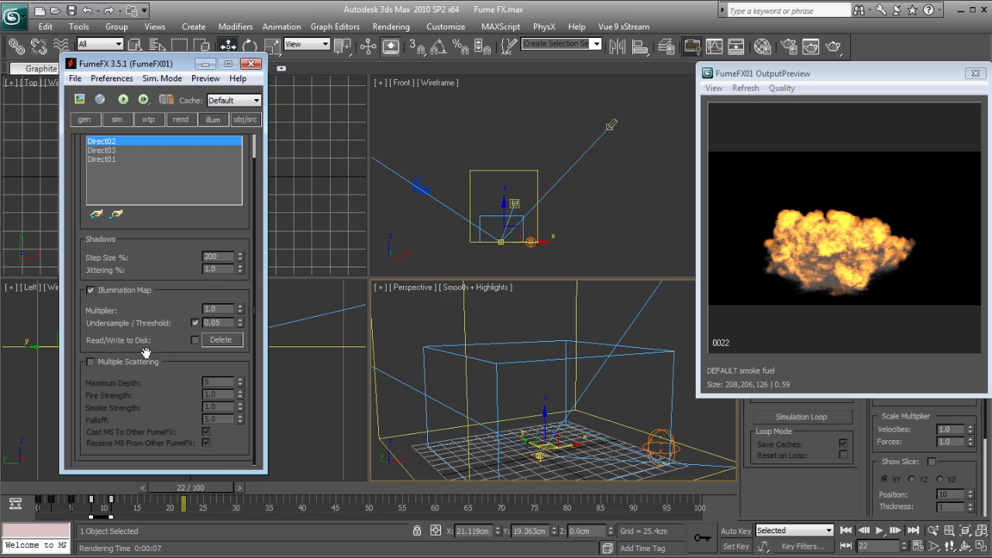
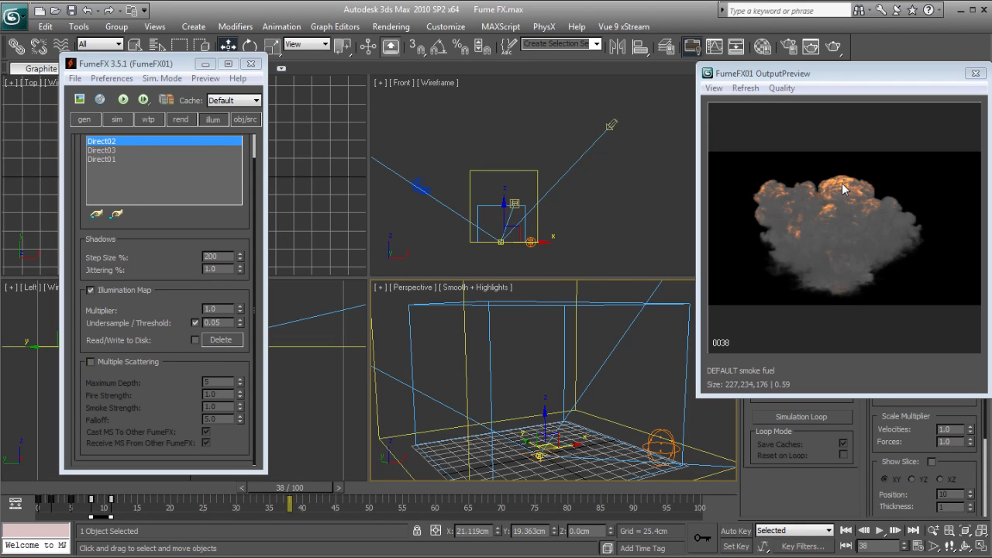
Step: Enable Multiple Scattering with Maximum Depth 8, Falloff 7, Smoke Strength 0 and Fire Strength 0.5
left_click(90, 362)
left_click(209, 382)
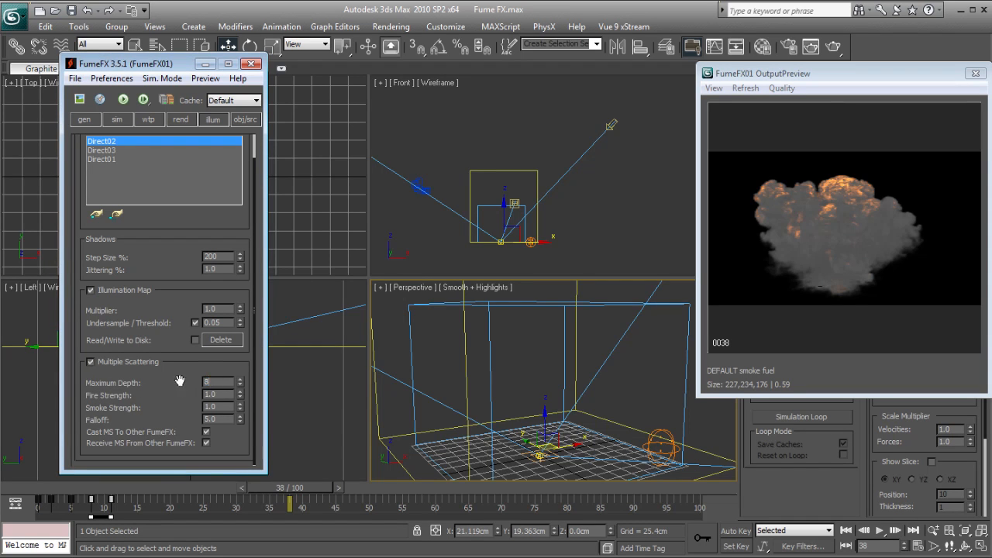
left_click_drag(224, 420, 169, 419)
type("7")
key("Return")
left_click_drag(224, 407, 181, 400)
type("0")
key("Return")
left_click_drag(206, 394, 179, 392)
type(".5")
Step: Render frame 38 and clone the rendered frame window as a comparison copy
key("shift+q")
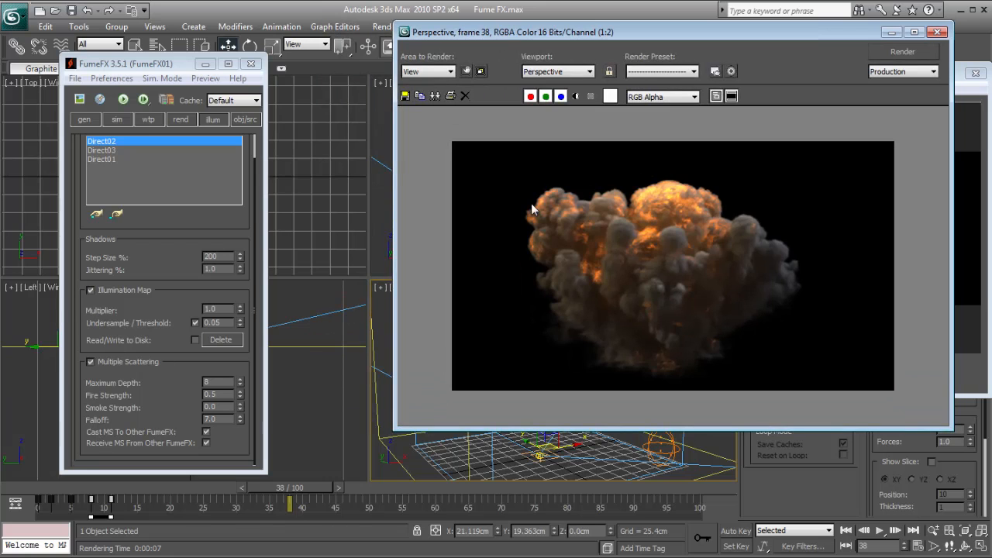
left_click(434, 95)
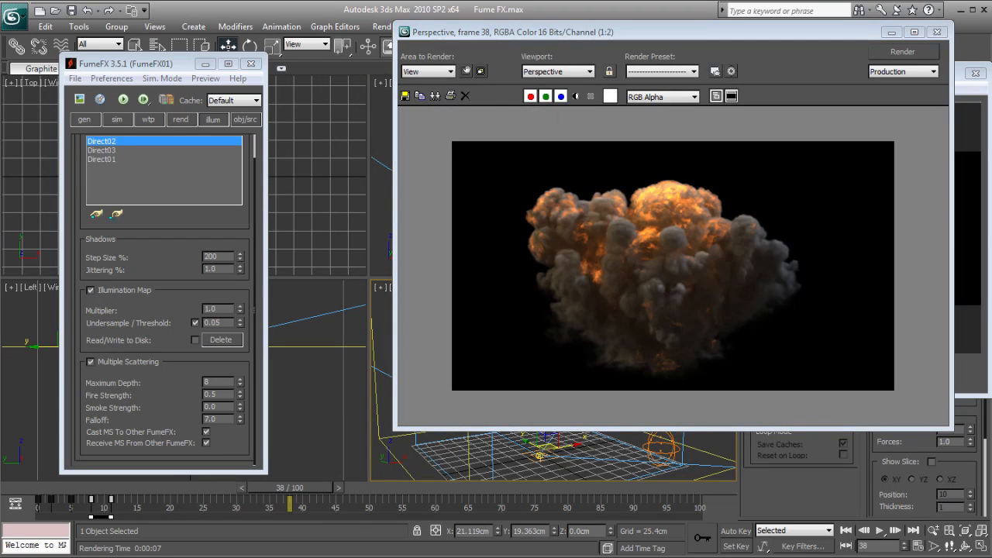
left_click_drag(545, 39, 543, 132)
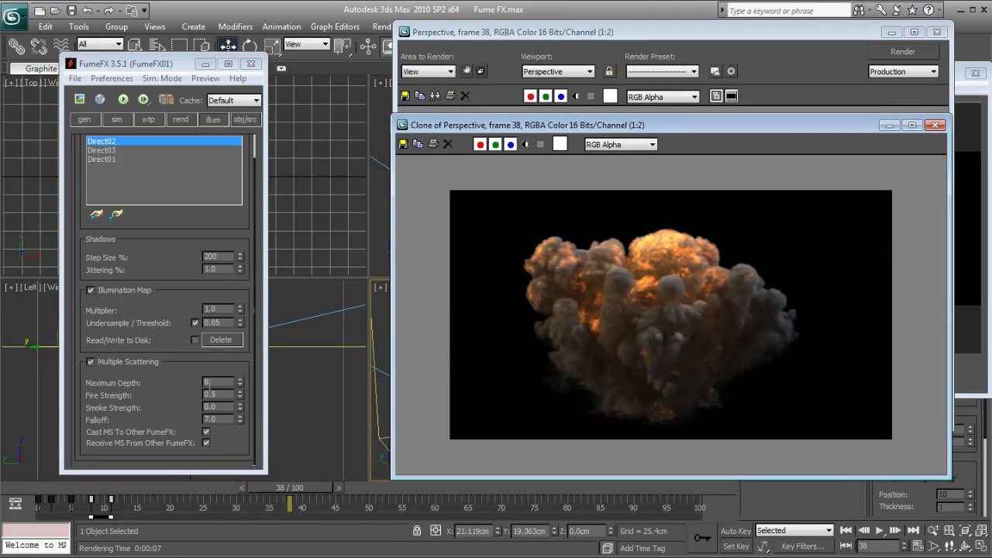
Step: Render frame 38 with Multiple Scattering off to compare it with the cloned render, and restore Multiple Scattering
left_click(91, 362)
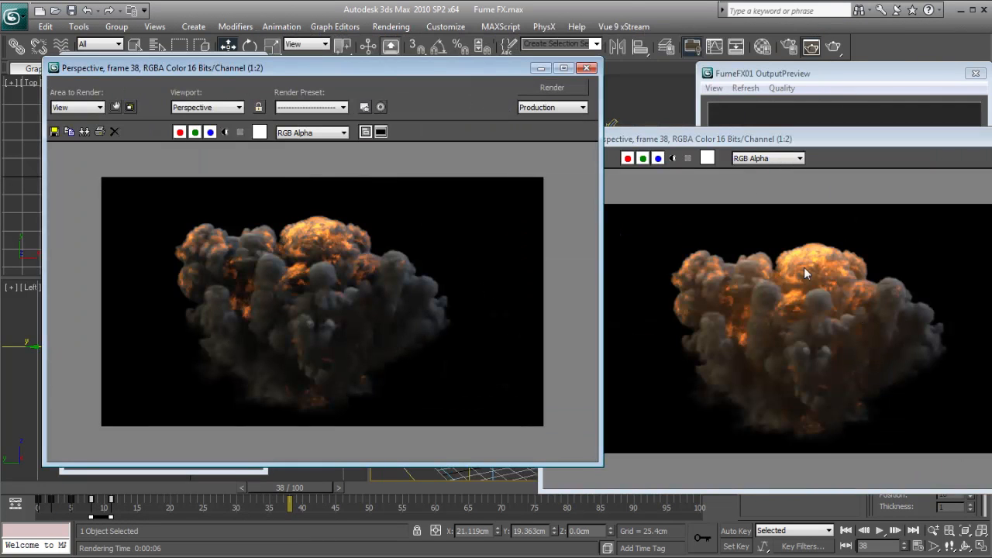
left_click(796, 308)
scroll(797, 313, "up", 1)
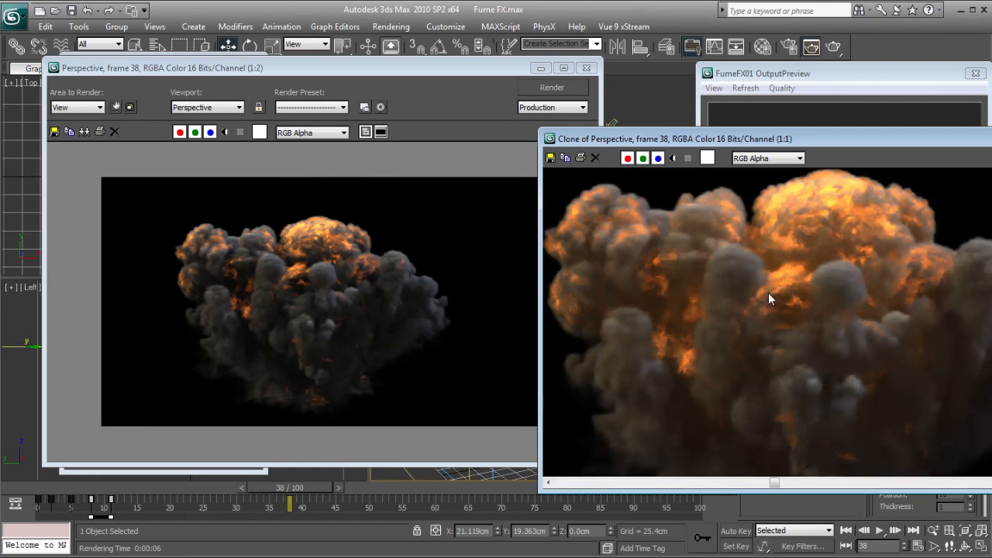
scroll(778, 291, "down", 1)
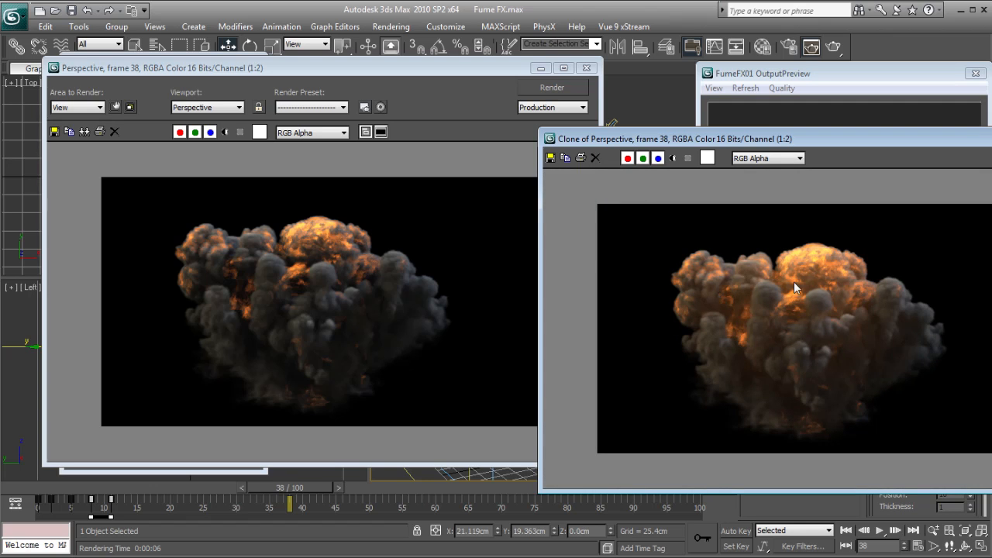
left_click(991, 139)
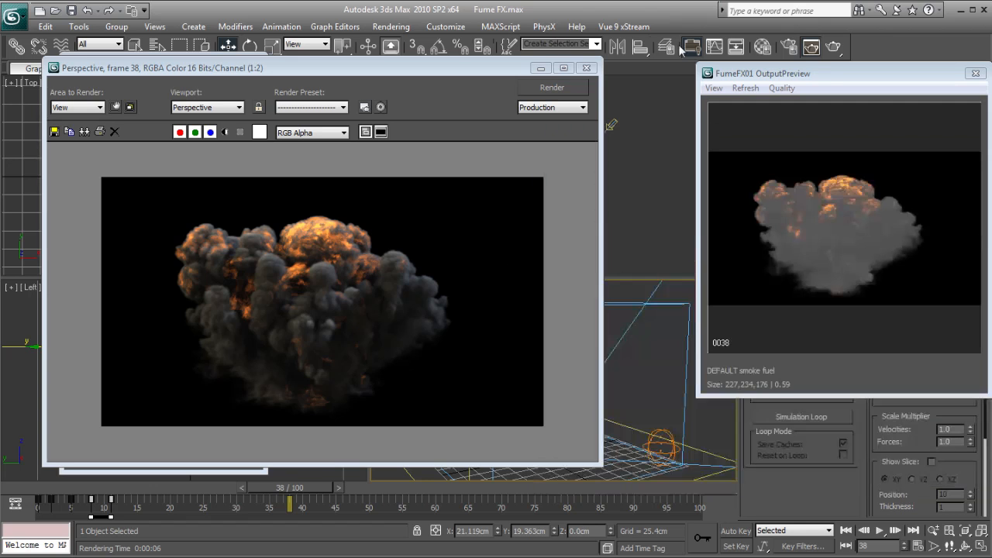
left_click(587, 68)
left_click(90, 361)
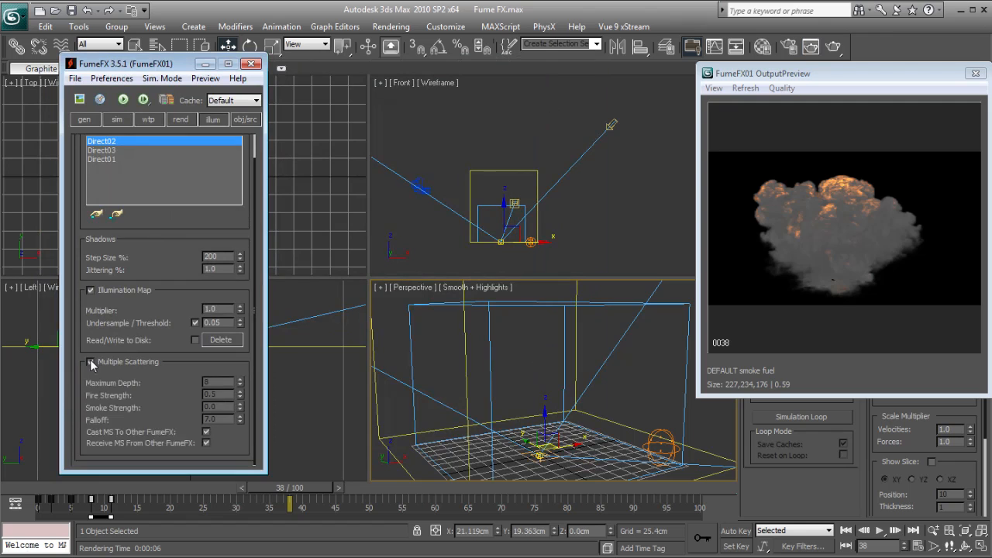
Step: Set the Multiple Scattering Fire Strength to 0.4 and check it with a render of frame 37
double_click(224, 394)
type(".4")
key("Return")
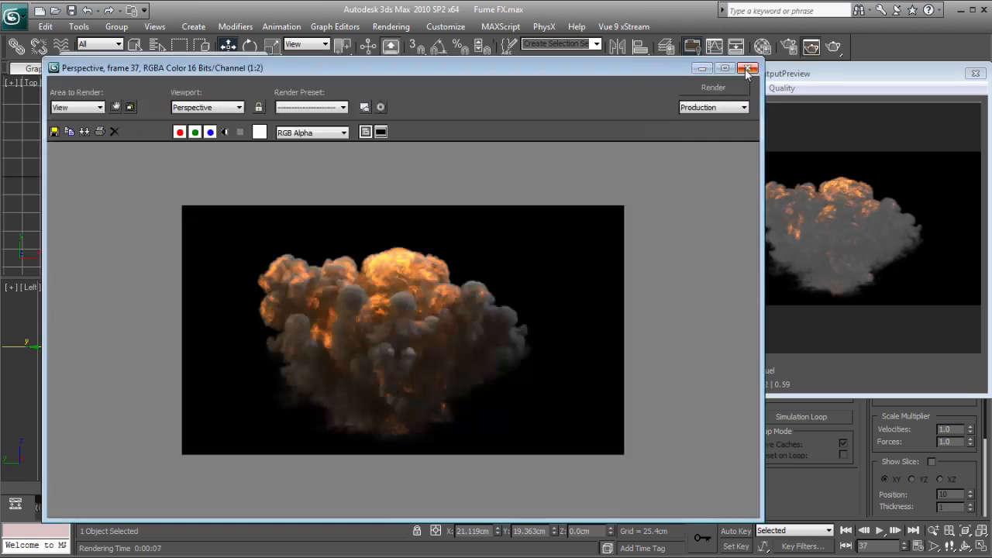
left_click(748, 69)
Step: Set the render time output to the frame range 0 to 90 in the render setup
left_click(516, 352)
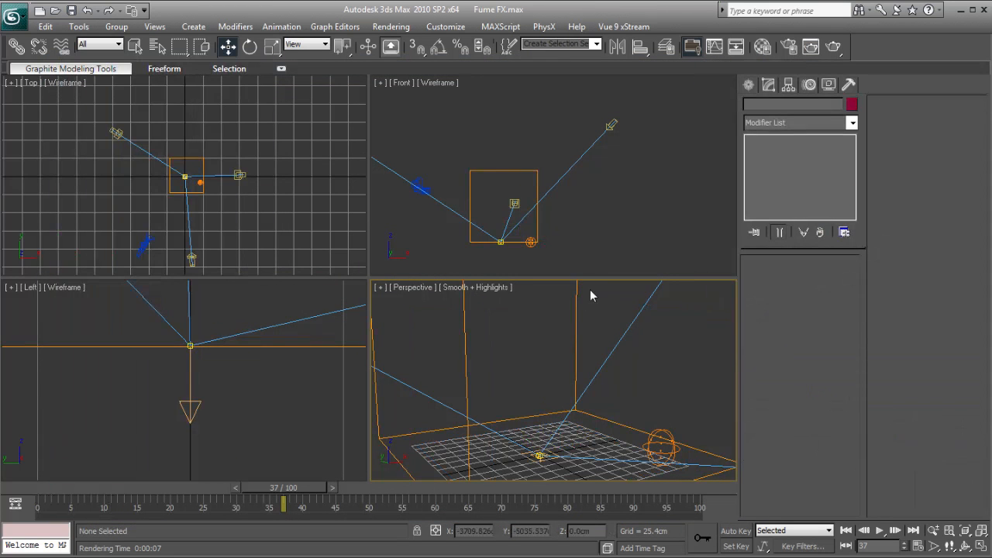
left_click(790, 47)
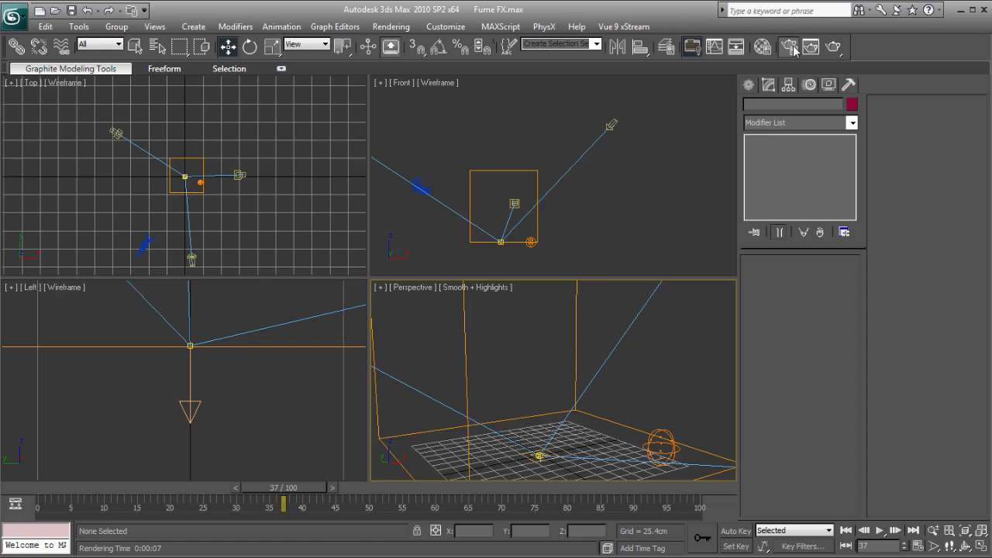
left_click(377, 190)
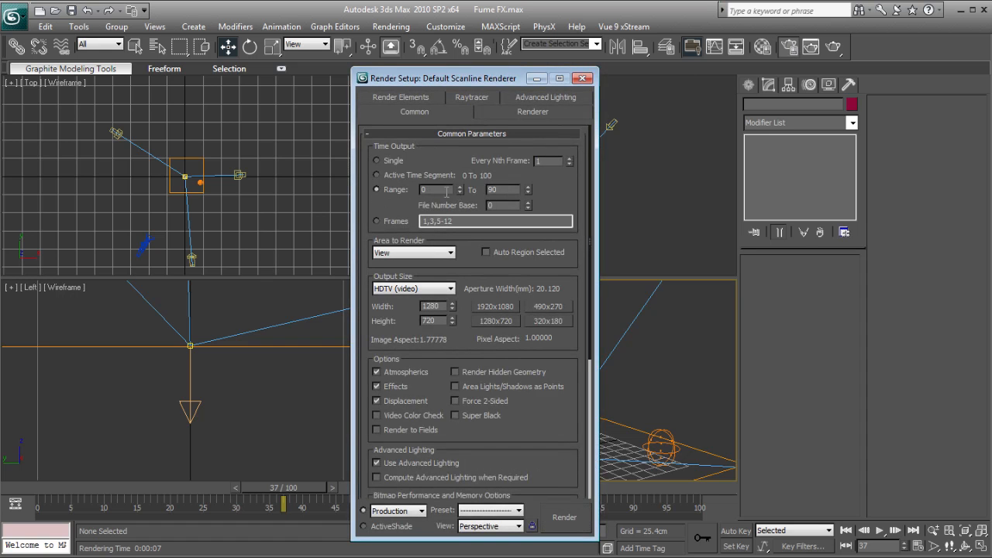
double_click(504, 190)
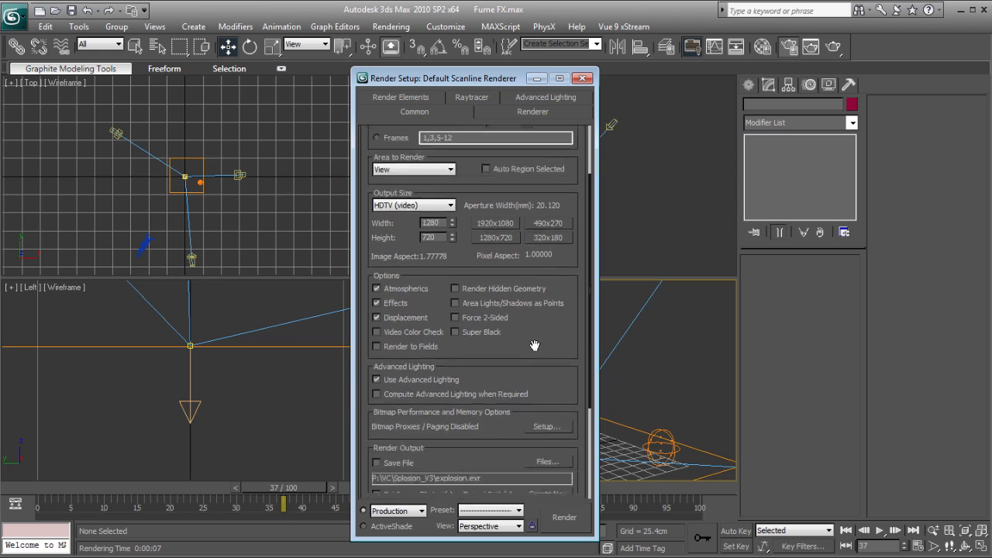
Step: Try saving the render output to file, review the available image formats for explosion.exr, and leave file saving off
scroll(488, 298, "down", 5)
left_click(378, 386)
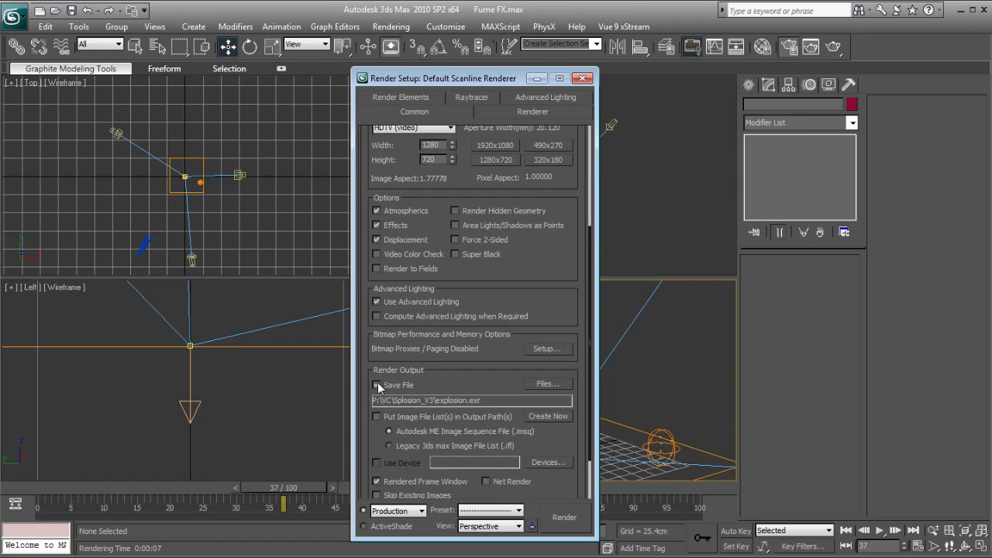
left_click(547, 384)
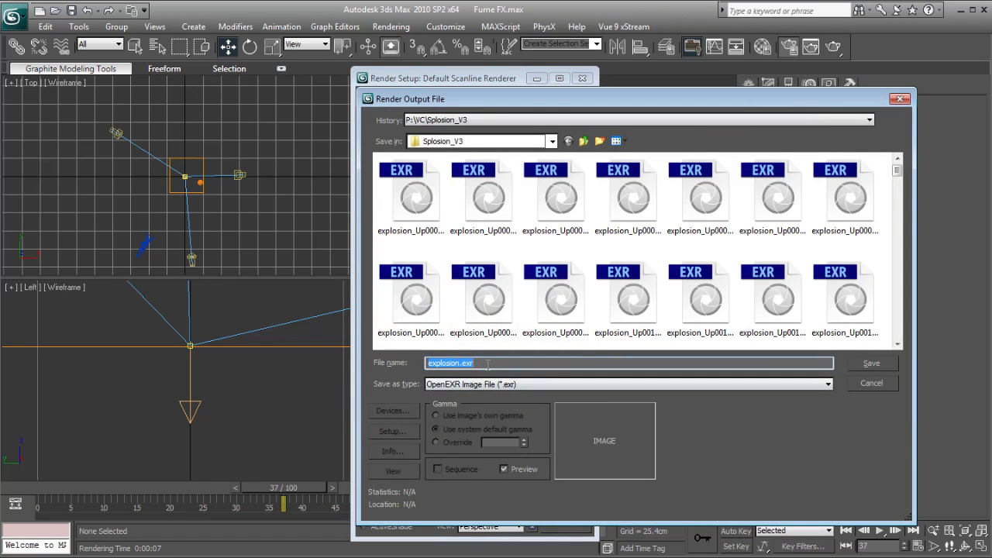
left_click(496, 383)
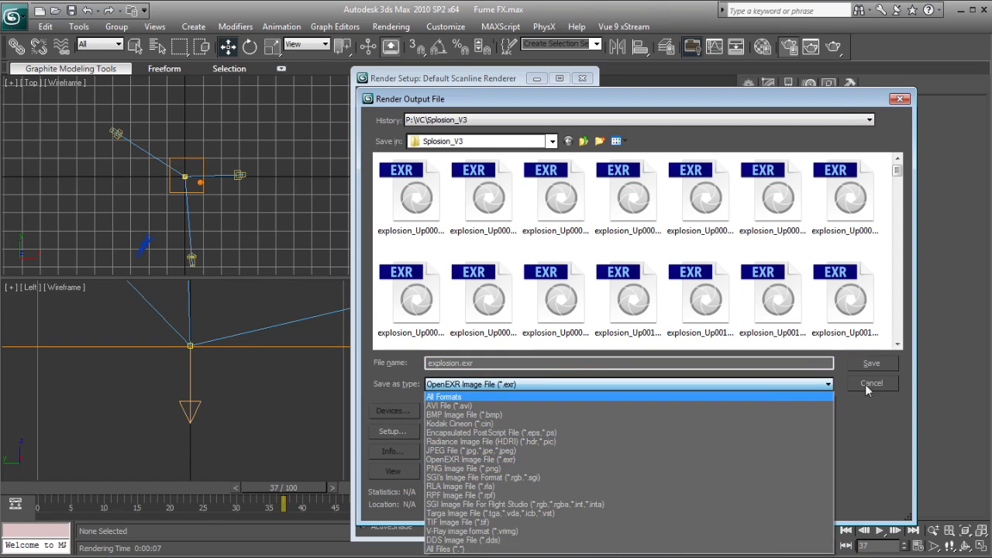
left_click(866, 386)
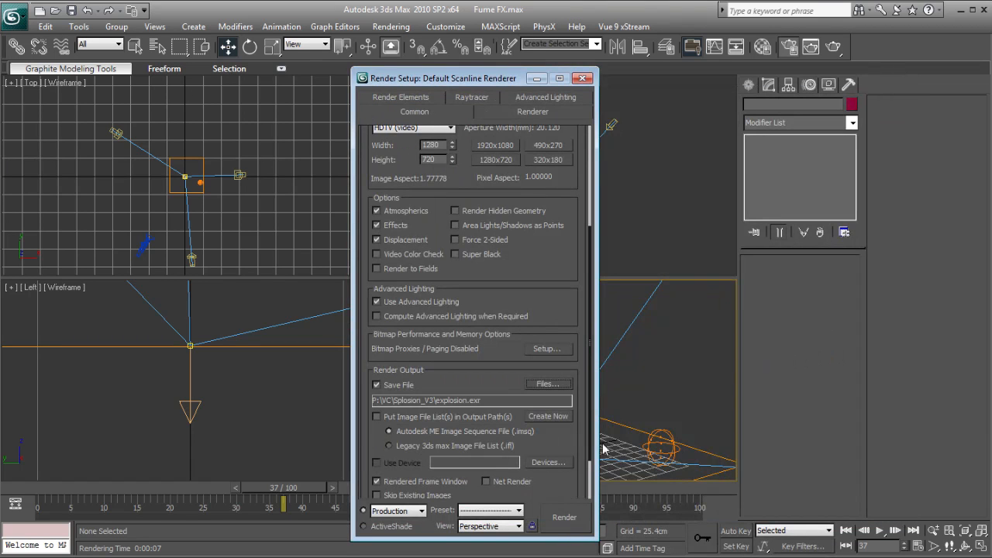
left_click(377, 384)
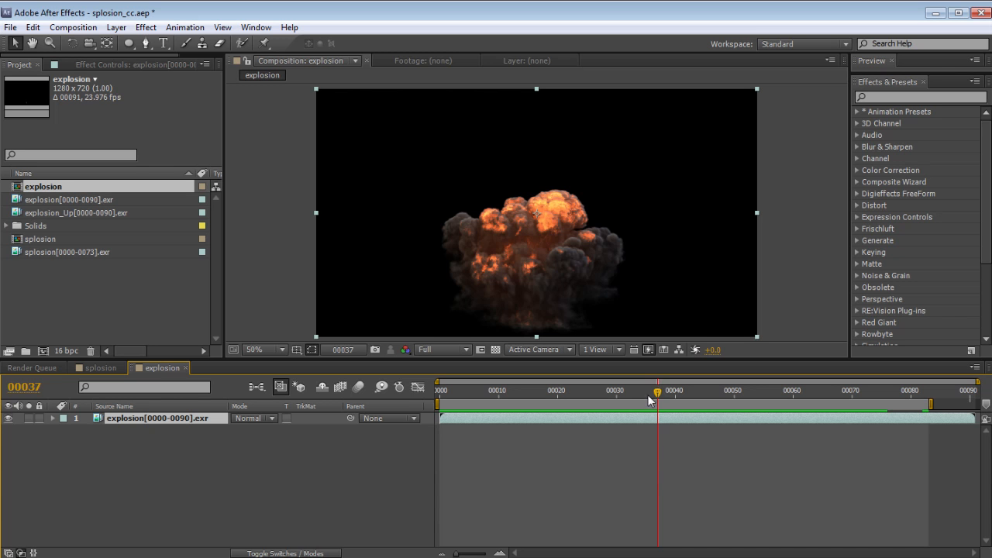
Step: Switch to After Effects and preview the explosion composition, stopping and scrubbing around frames 26 to 29
left_click_drag(649, 399, 511, 421)
key("space")
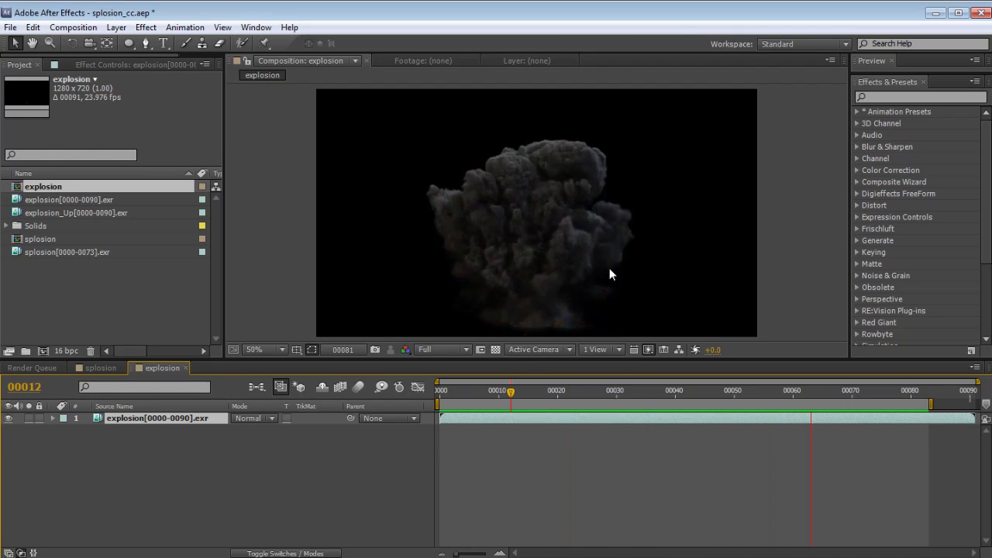
key("space")
key("space")
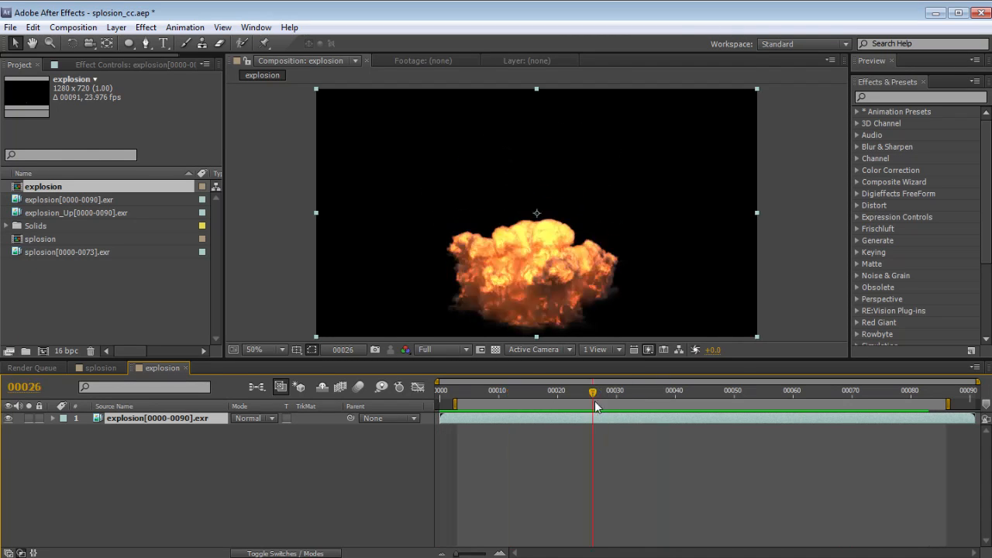
key("space")
mouse_move(584, 396)
left_mouse_down()
mouse_move(799, 399)
mouse_move(581, 397)
mouse_move(611, 409)
left_mouse_up()
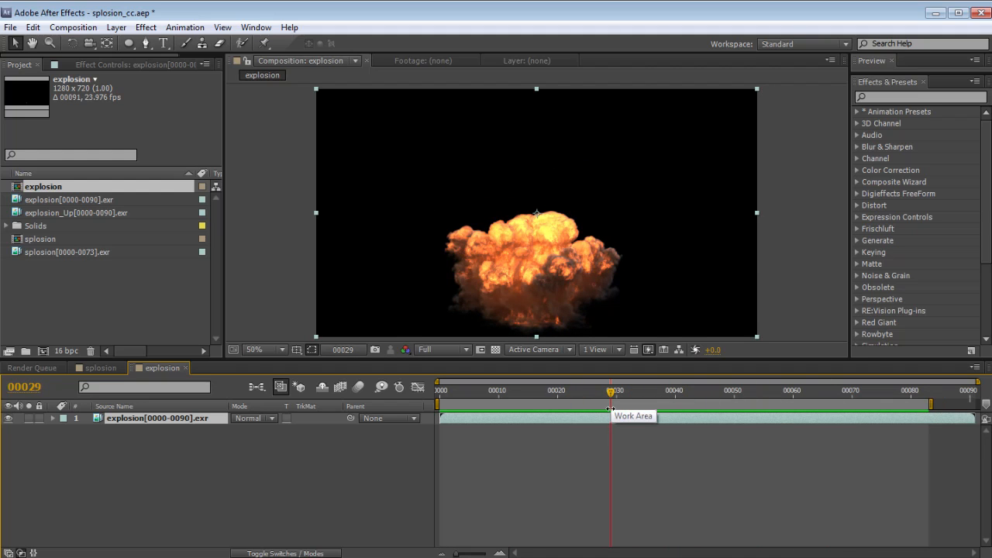
Step: Add a 1280 x 720 dark royal blue solid beneath the explosion layer and check the fireball against it
left_click(116, 27)
mouse_move(132, 39)
left_click(385, 51)
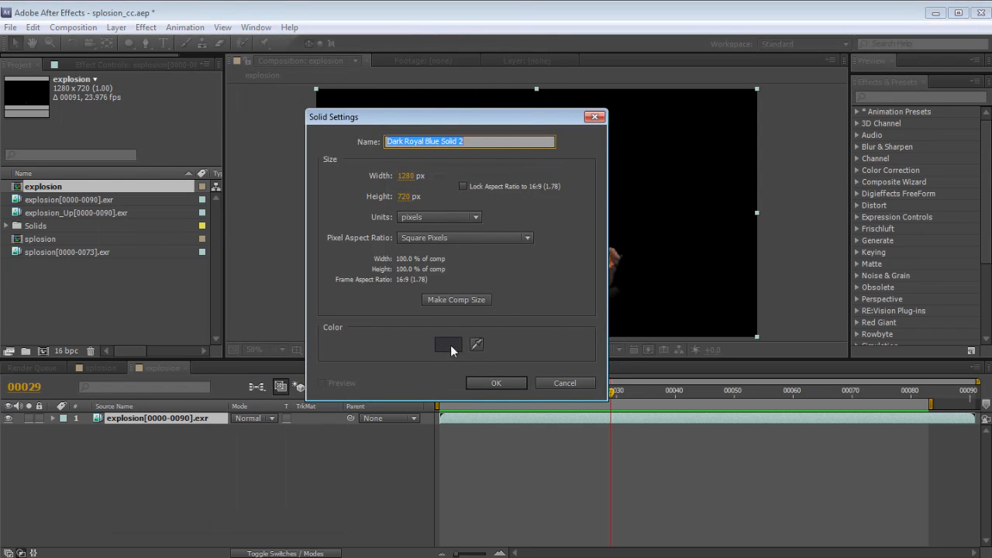
left_click(496, 383)
mouse_move(612, 397)
left_mouse_down()
mouse_move(790, 399)
mouse_move(576, 399)
mouse_move(601, 411)
left_mouse_up()
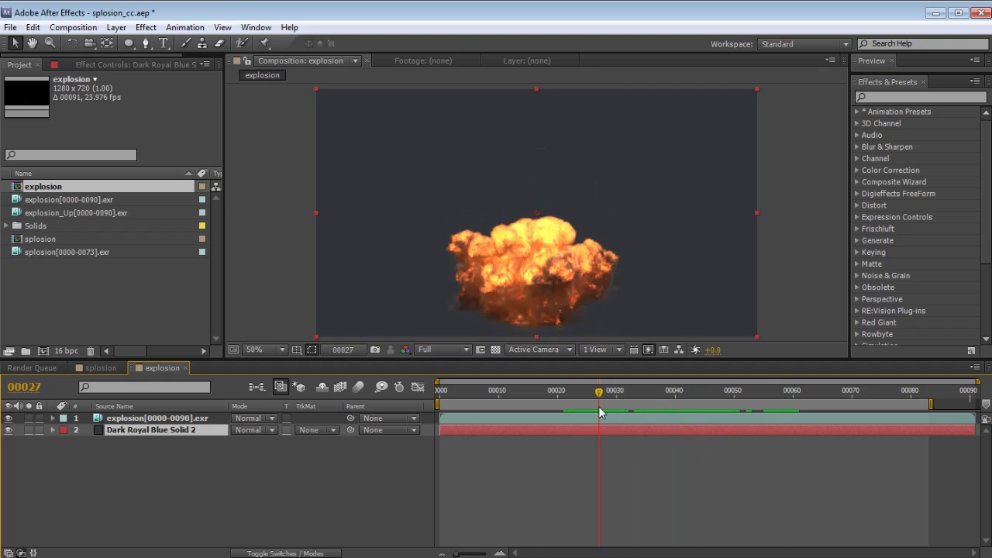
Step: Apply the Hue/Saturation color correction effect to the explosion[0000-0090].exr layer
left_click(149, 418)
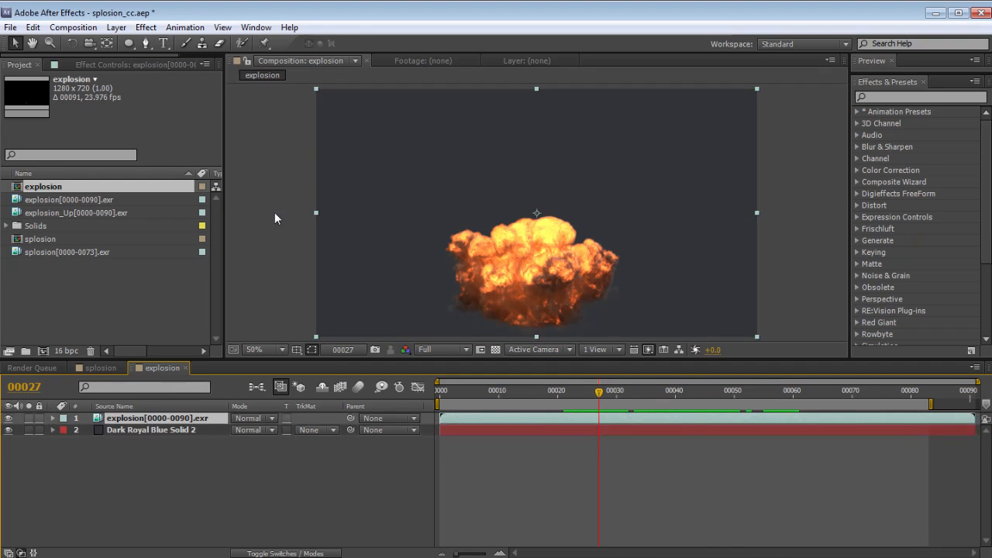
left_click(146, 27)
mouse_move(232, 155)
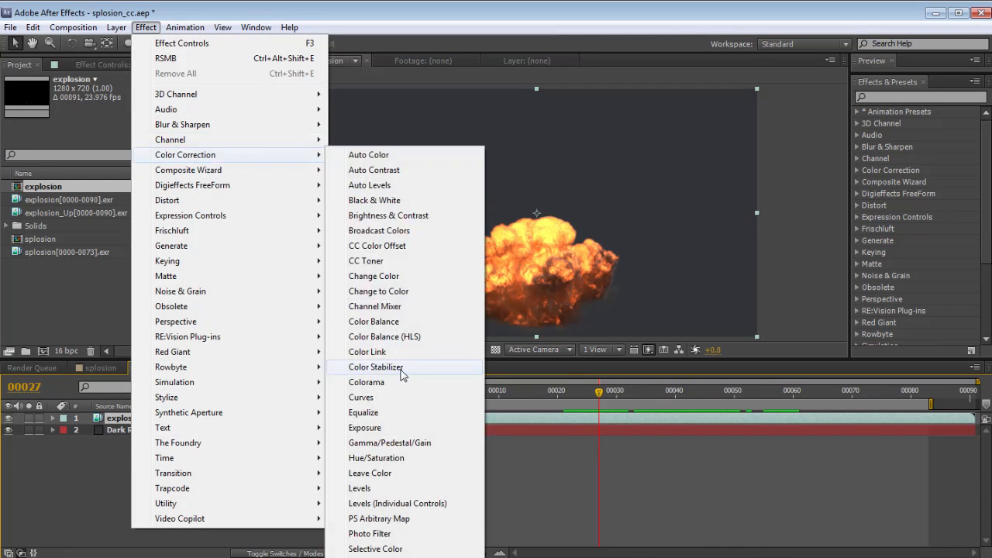
left_click(376, 458)
Step: Adjust the Reds channel with hue -3, saturation 27 and lightness -27, and check the look at frame 20
left_click(154, 102)
left_click(154, 134)
left_click_drag(142, 158, 142, 159)
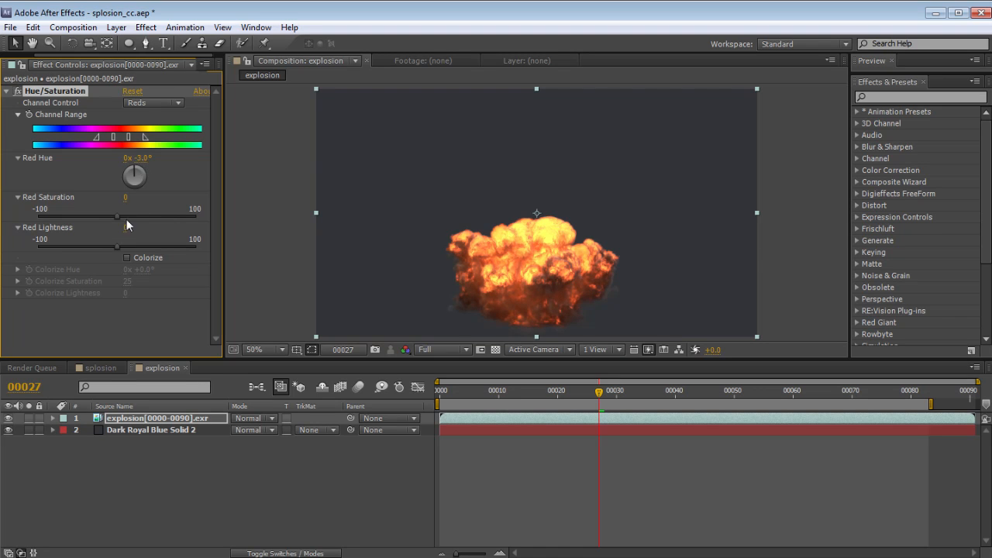
left_click_drag(114, 246, 138, 216)
left_click_drag(535, 396, 558, 393)
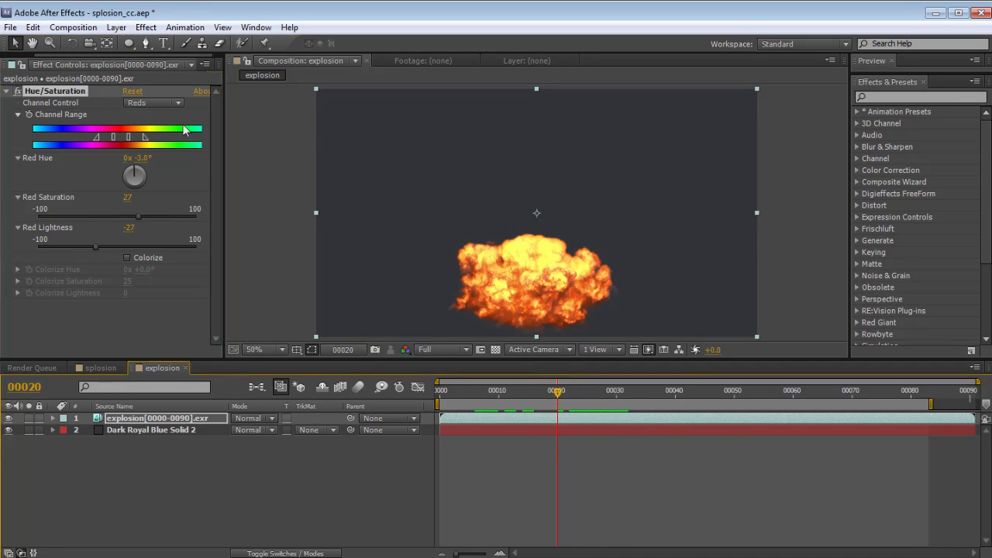
Step: Adjust the Yellows channel with saturation -14 and lightness 50, and tighten the orange end of its color range
left_click(154, 103)
left_click(164, 146)
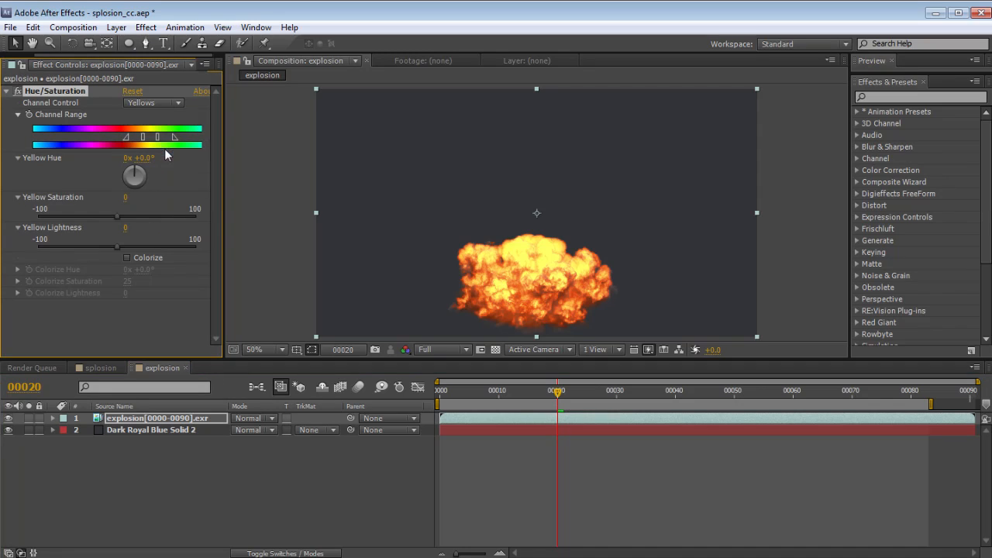
left_click_drag(114, 216, 146, 246)
left_click_drag(108, 216, 106, 217)
left_click_drag(128, 140, 135, 138)
left_click(156, 246)
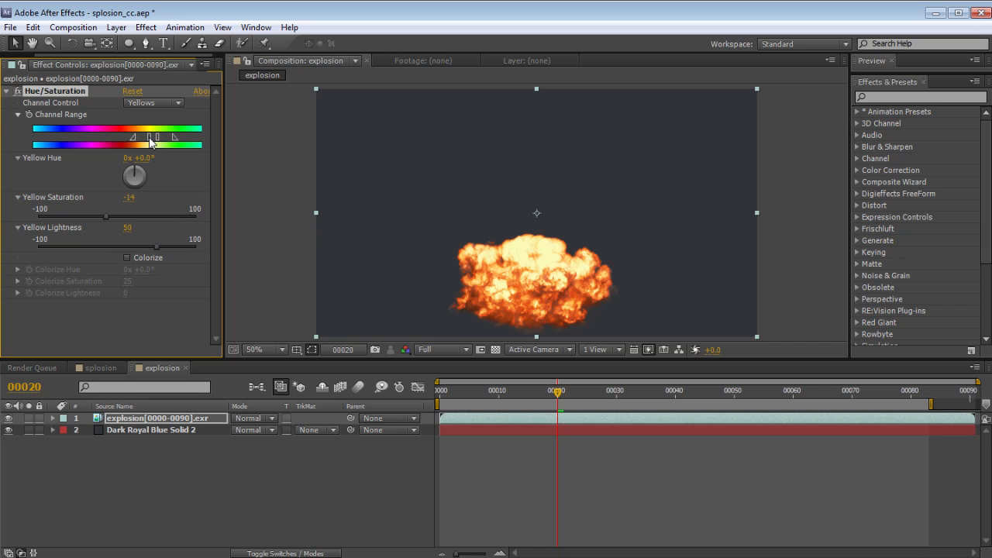
Step: Narrow the Yellows color range further on its orange side and set the yellow lightness to 57
left_click_drag(150, 138, 141, 141)
left_click_drag(183, 247, 179, 246)
key("period")
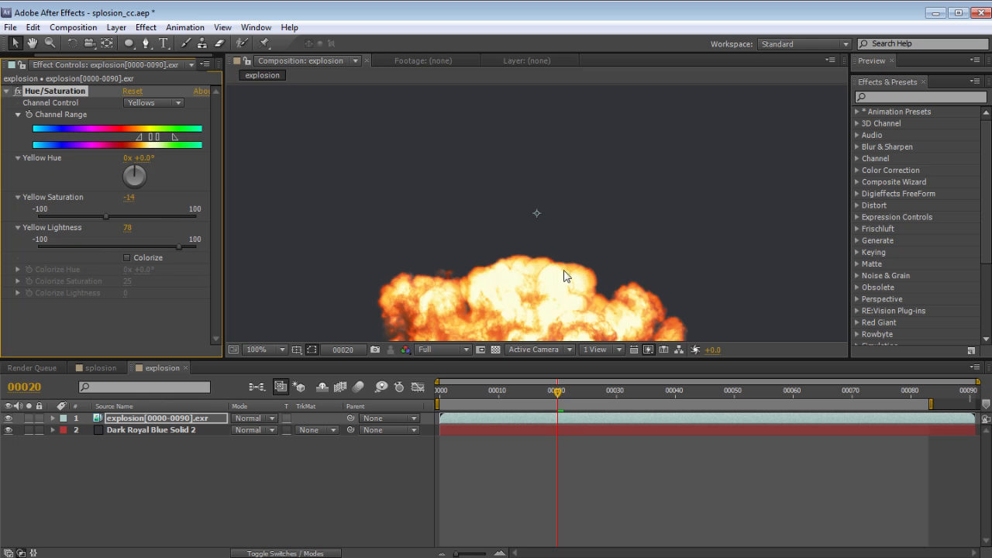
key("comma")
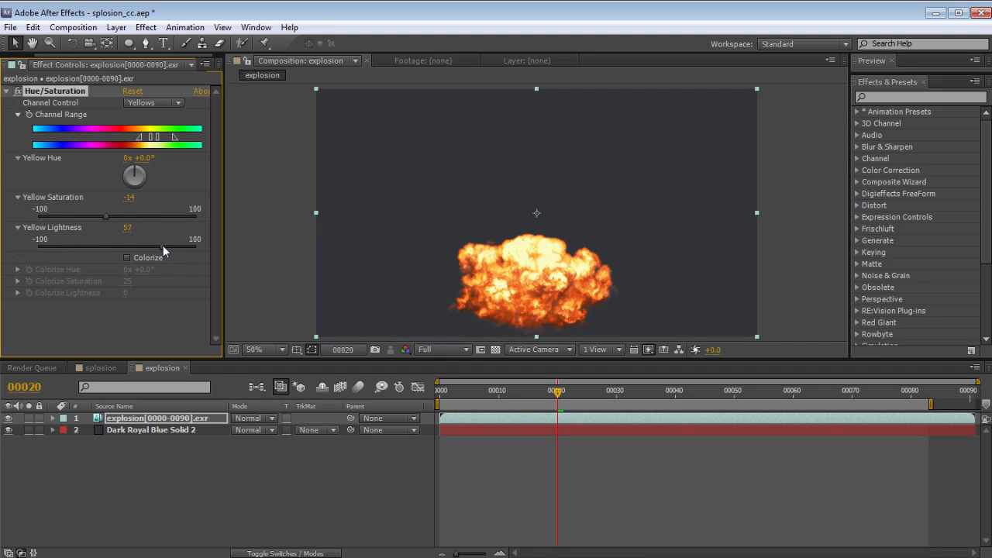
Step: Darken the Reds channel to a lightness of -53, checking the explosion between frames 26 and 30
left_click_drag(529, 388, 593, 407)
left_click(153, 102)
left_click(153, 132)
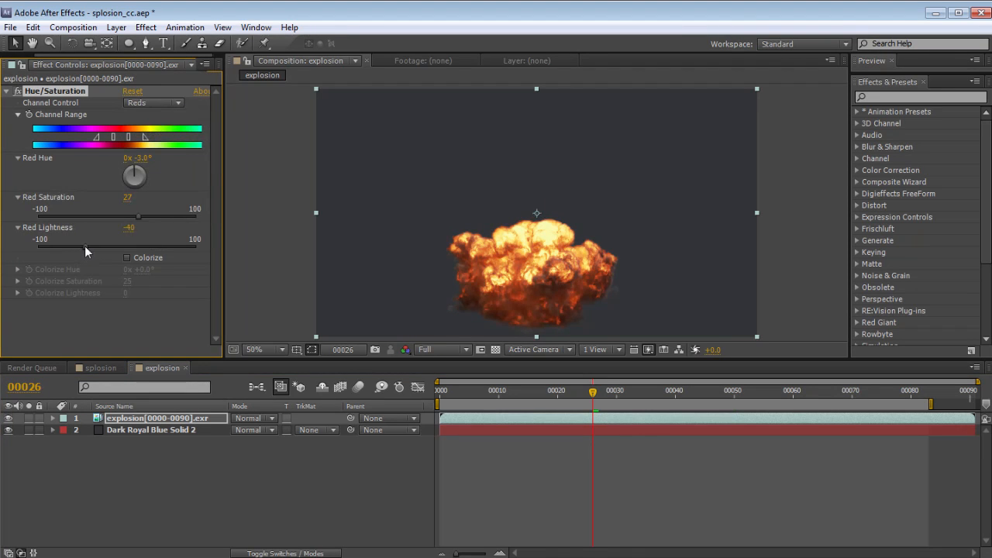
left_click_drag(559, 407, 618, 410)
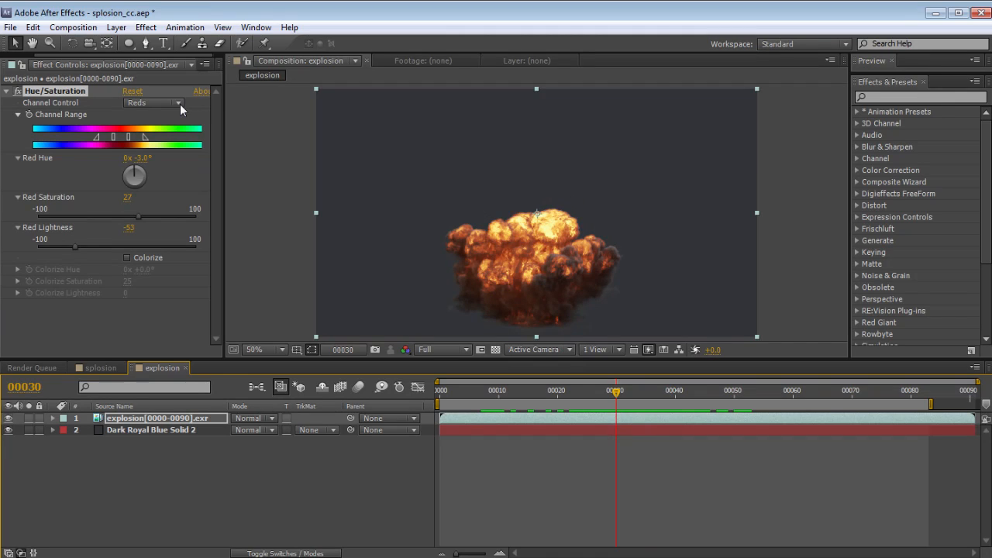
Step: Add an adjustment layer above the explosion layer and apply the Stylize Glow effect to it
left_click(116, 27)
mouse_move(132, 44)
left_click(386, 131)
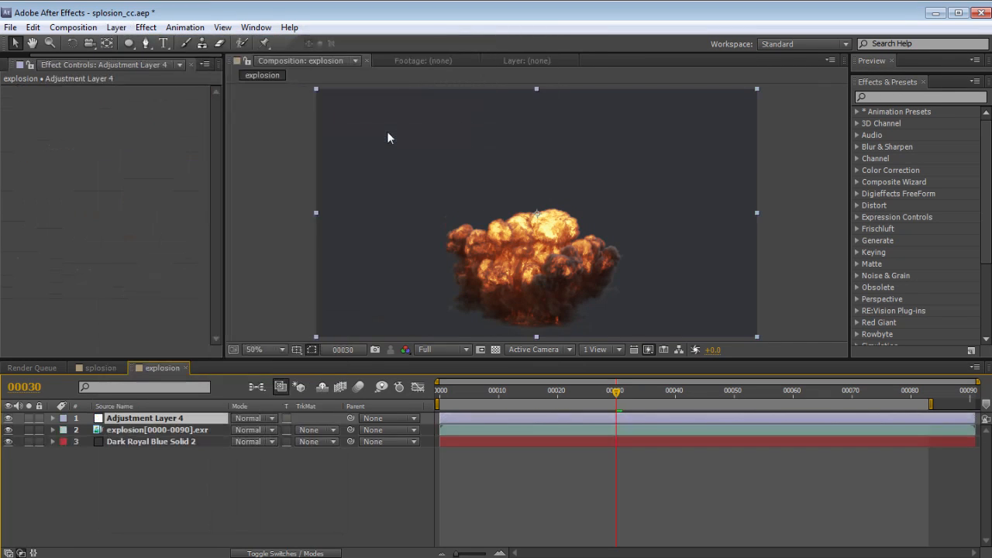
left_click(146, 27)
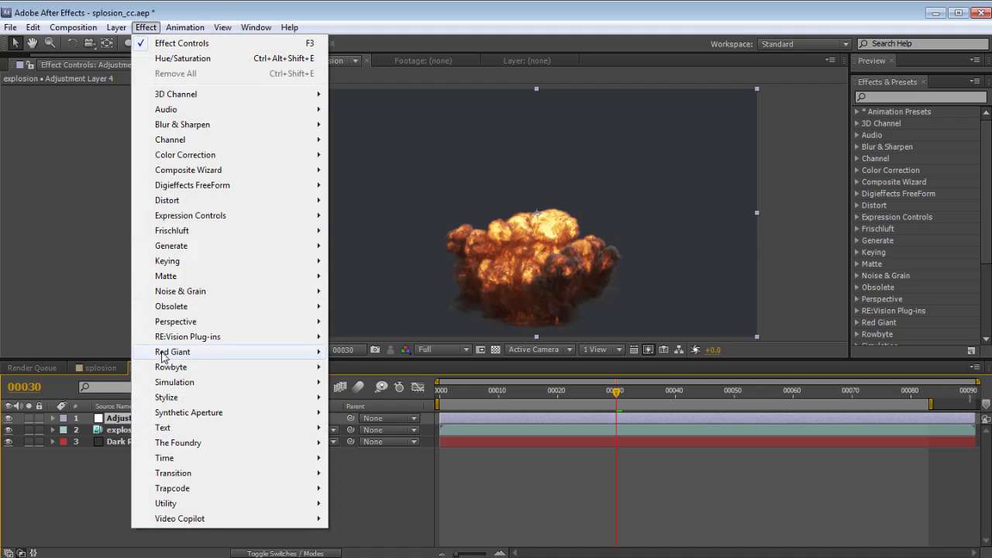
mouse_move(181, 398)
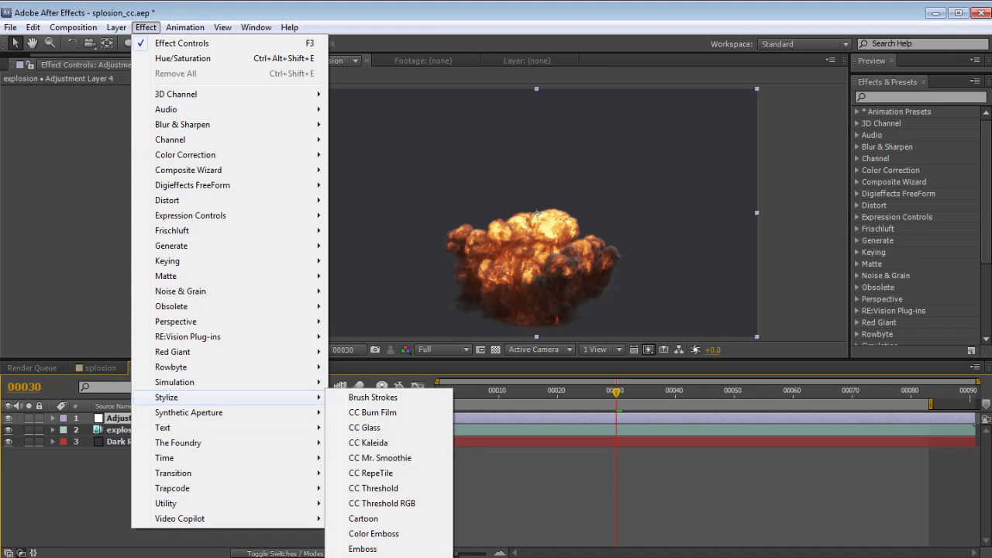
left_click(382, 557)
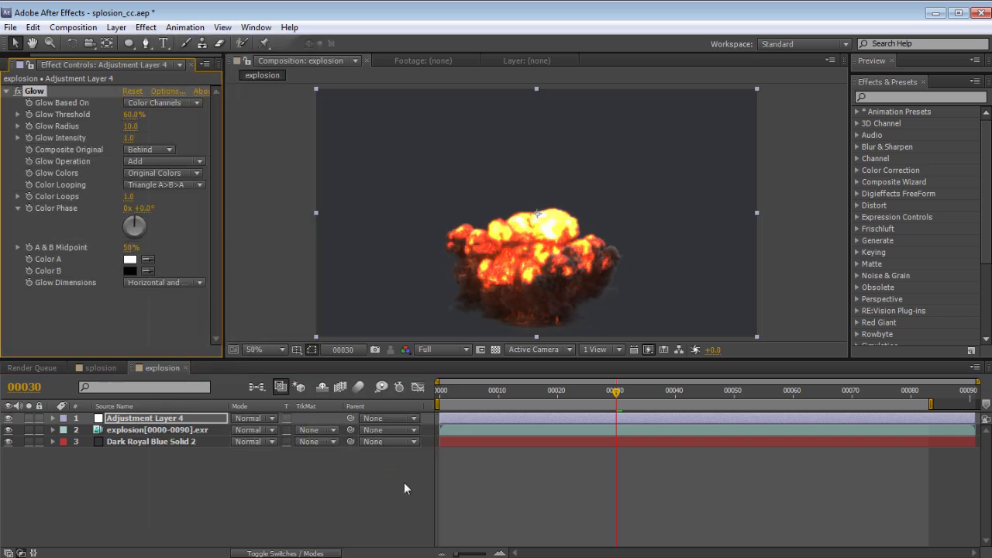
Step: Set the Glow Threshold to 86.7% and the Glow Operation to Screen
left_click_drag(129, 118, 198, 116)
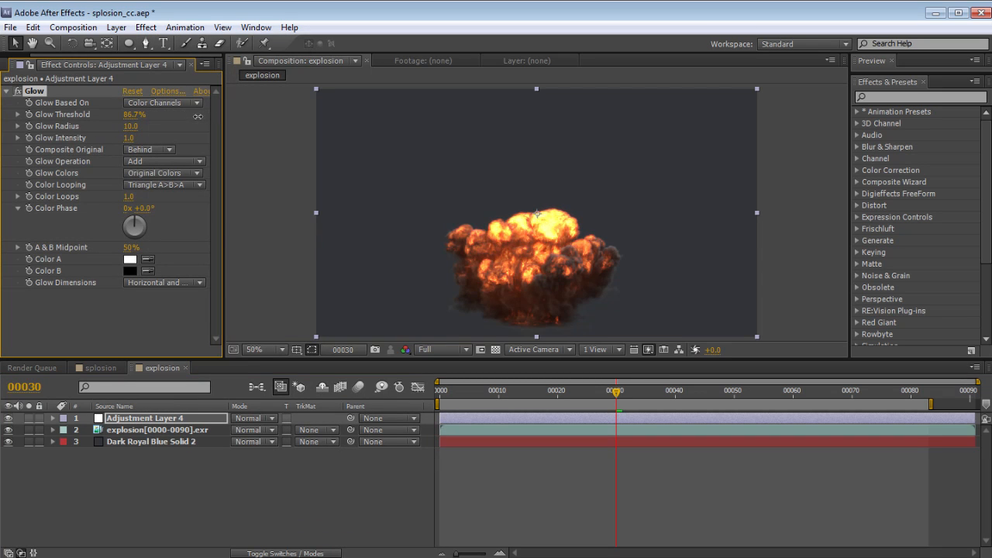
left_click(129, 162)
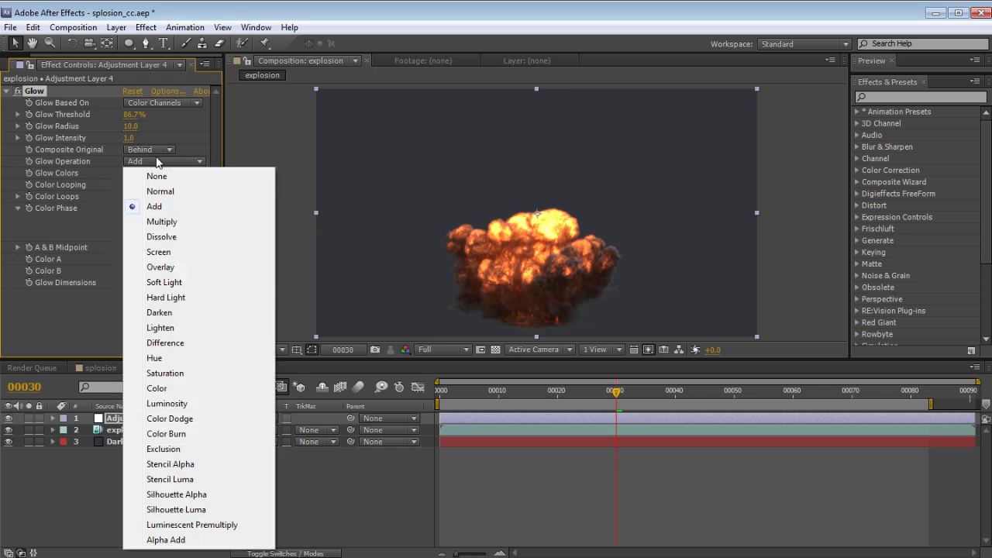
left_click(157, 252)
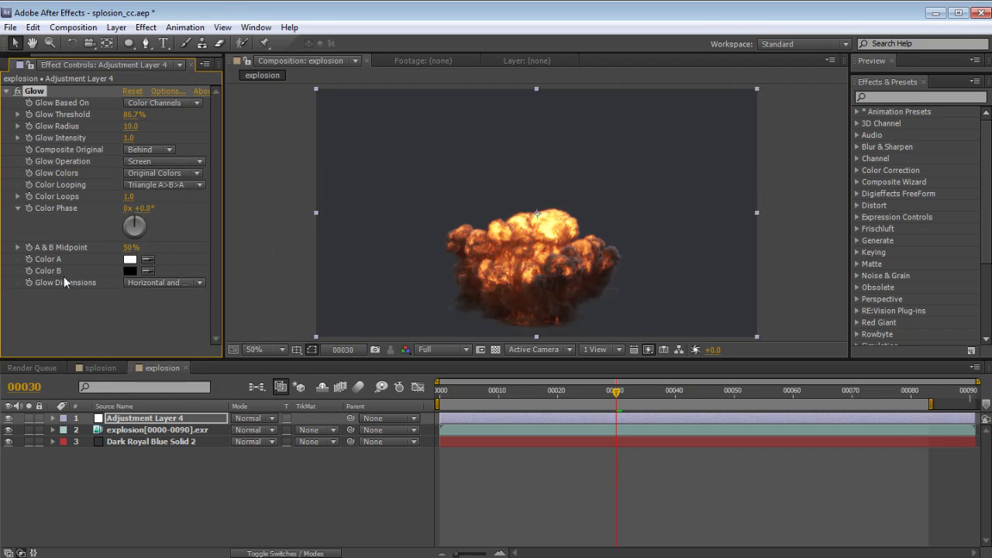
Step: Set the Glow Colors to A & B Colors and make Color A light orange (FFA146)
left_click(133, 174)
left_click(182, 204)
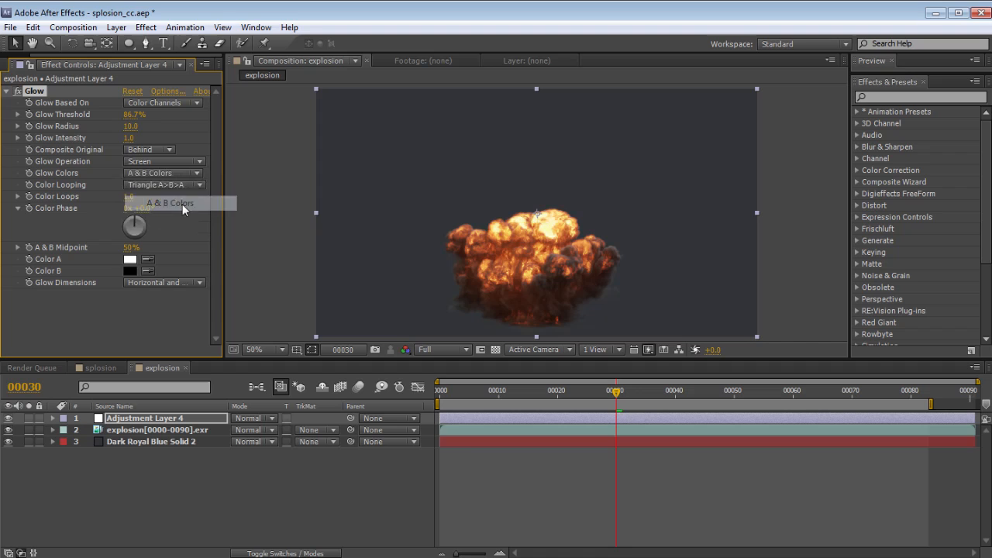
left_click(129, 260)
left_click(456, 438)
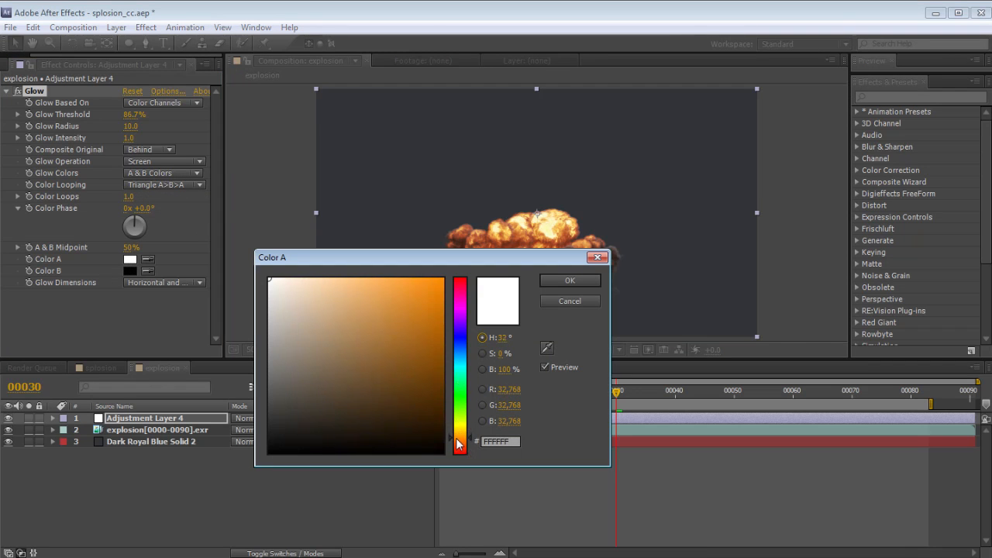
left_click(392, 284)
left_click(569, 279)
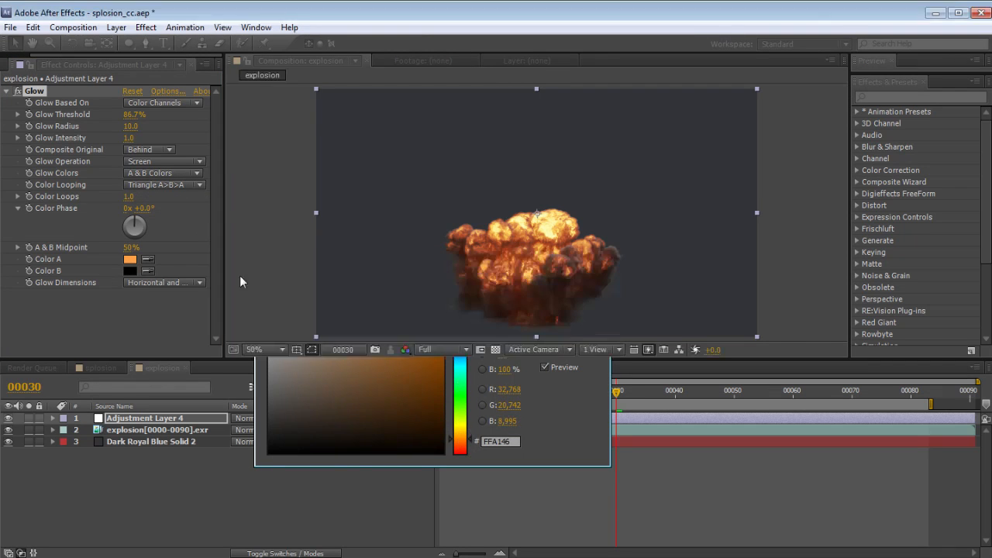
Step: Set the glow's Color B to a saturated red-orange
left_click(135, 269)
left_click(457, 446)
left_click_drag(413, 280, 431, 273)
left_click_drag(463, 445, 462, 448)
left_click(568, 280)
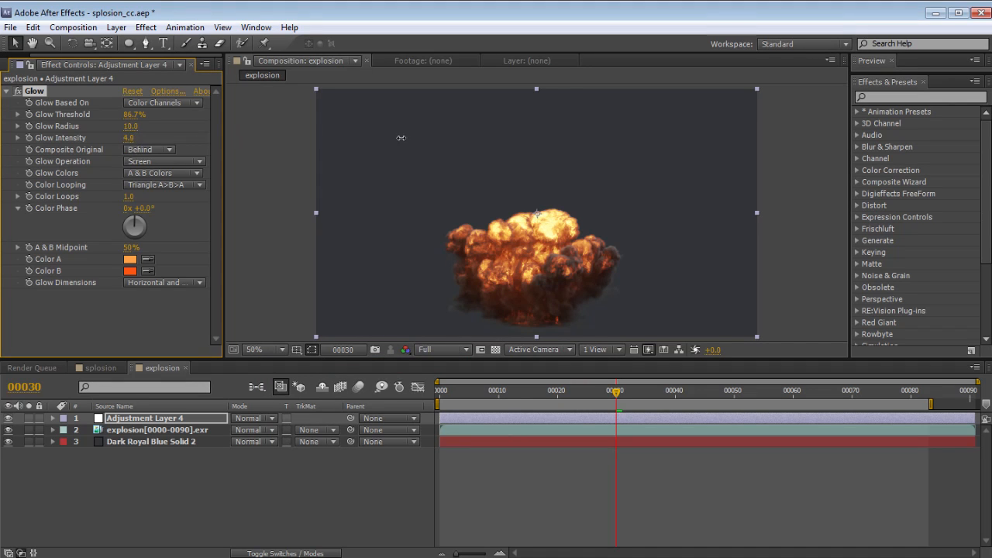
Step: Set the Glow Radius to 68, the Glow Intensity to 3.6 and the A & B Midpoint to 60%
left_click_drag(131, 127, 167, 122)
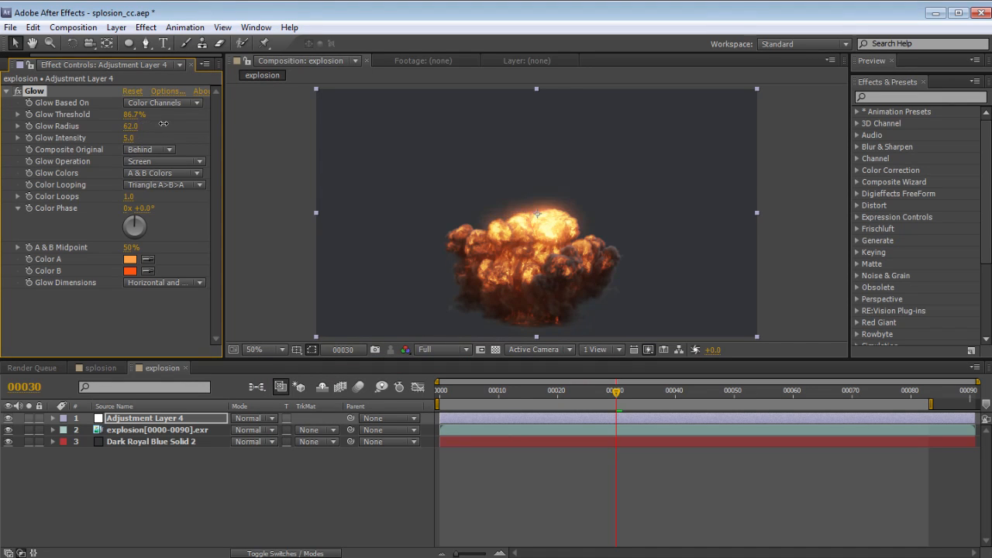
left_click_drag(101, 137, 29, 140)
Step: Duplicate the Glow effect and give the copy a radius of 272 and a threshold of 61.6%
left_click(32, 27)
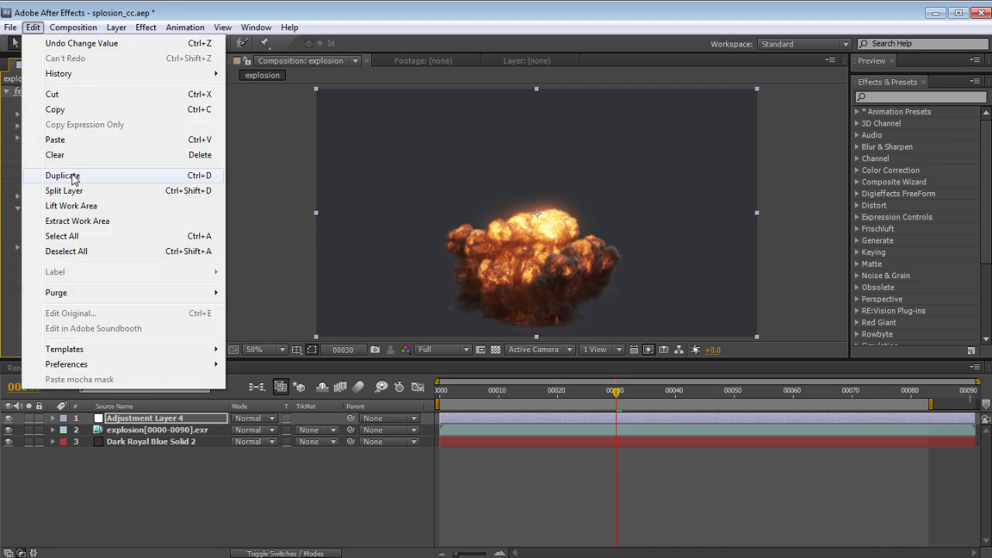
left_click(63, 175)
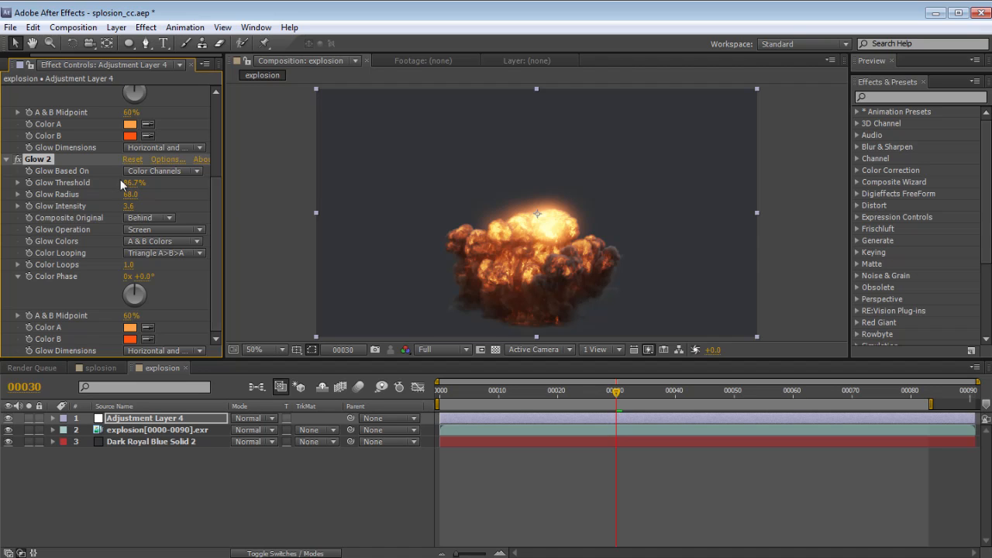
left_click_drag(134, 194, 235, 187)
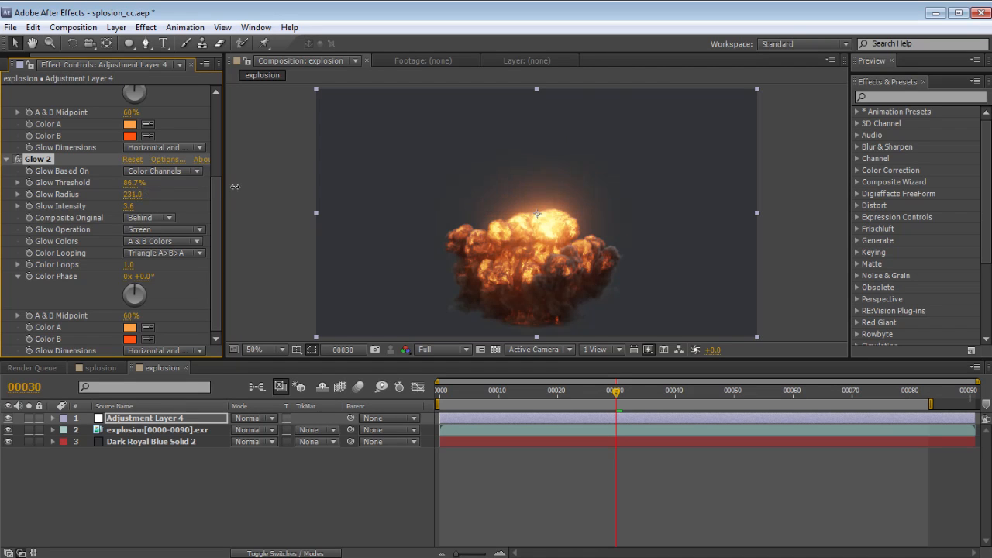
left_click_drag(125, 186, 66, 186)
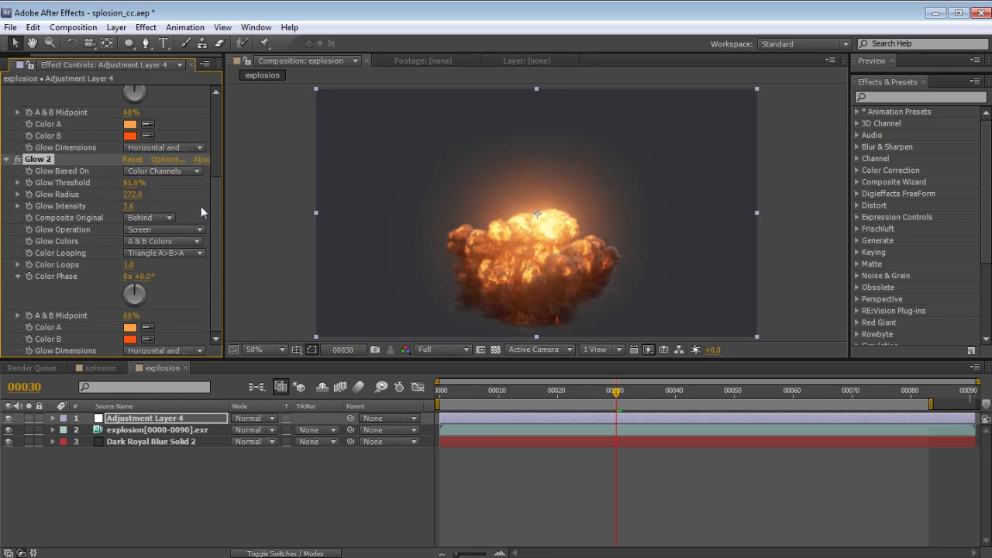
Step: Move the Glow 2 effect above the original Glow and reduce its intensity to 3.2
scroll(220, 172, "up", 4)
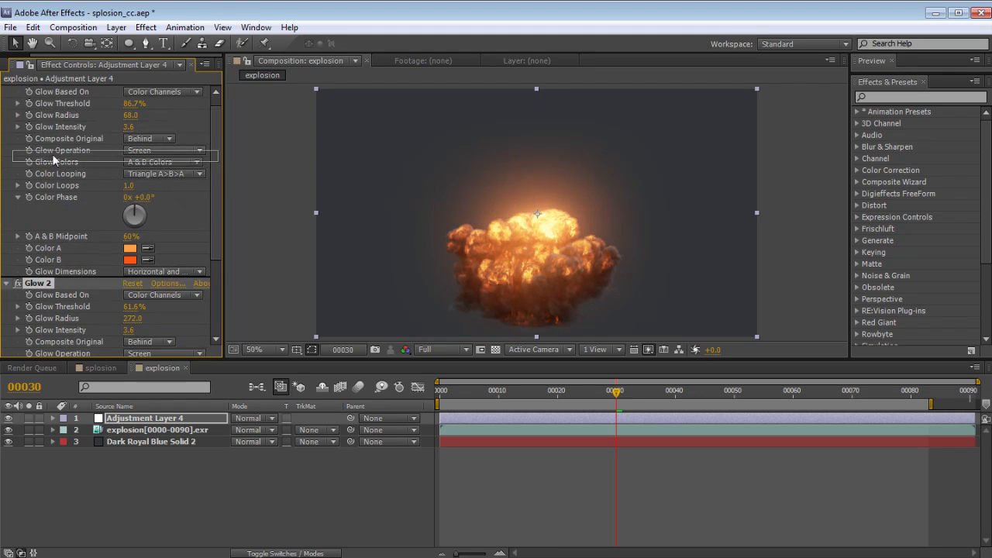
left_click_drag(60, 94, 59, 90)
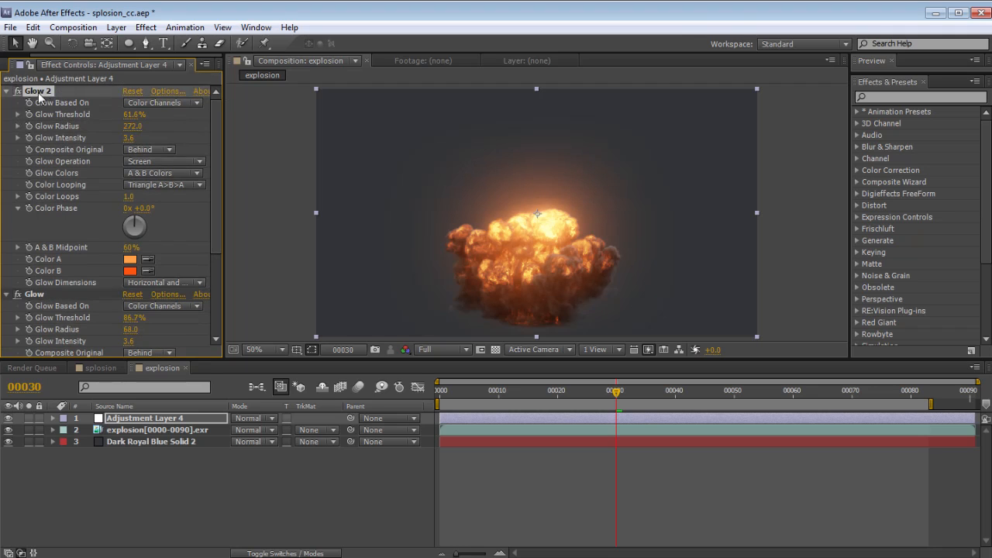
left_click(34, 298)
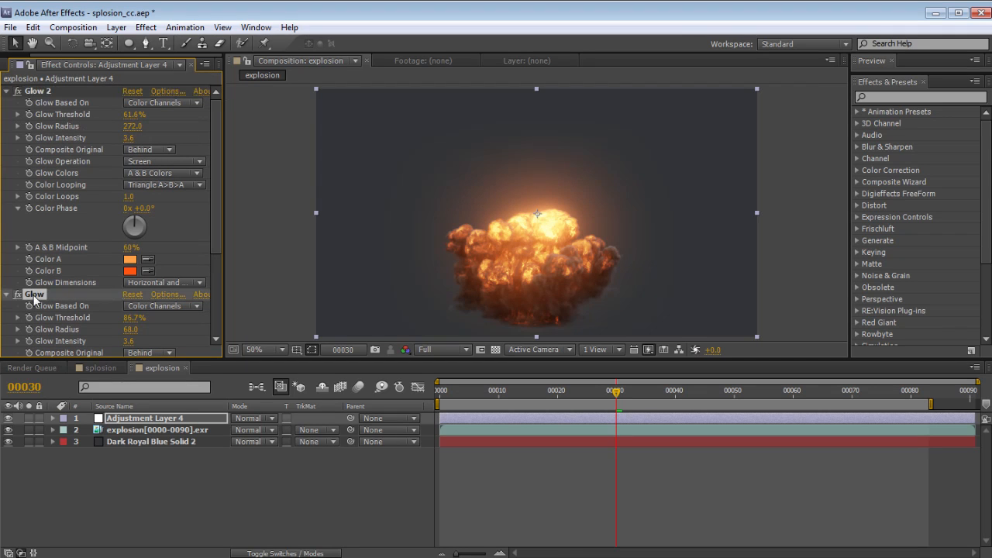
left_click(102, 138)
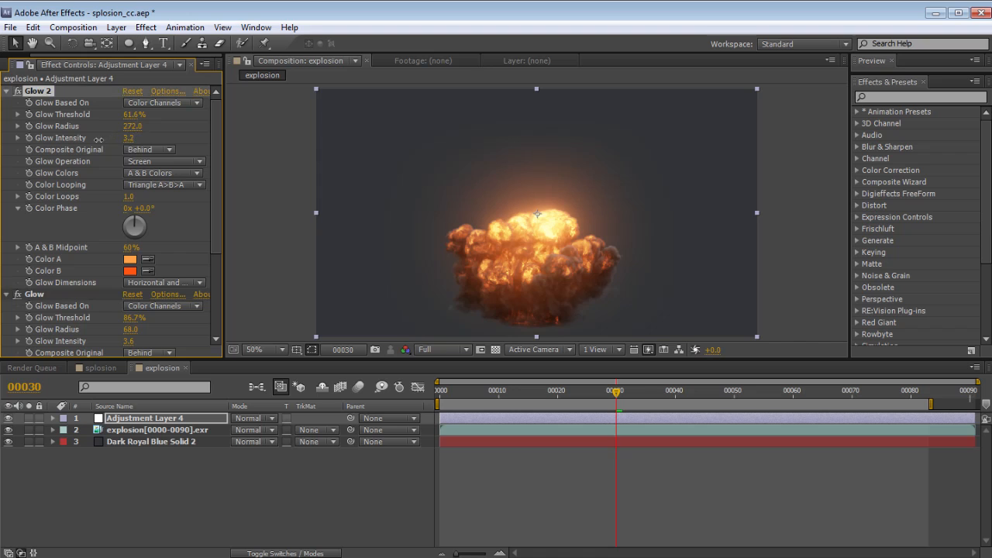
Step: Set Glow 2's threshold to 47.8% and intensity to 1.4, and the original Glow's intensity to 2.9
left_click_drag(125, 119, 66, 140)
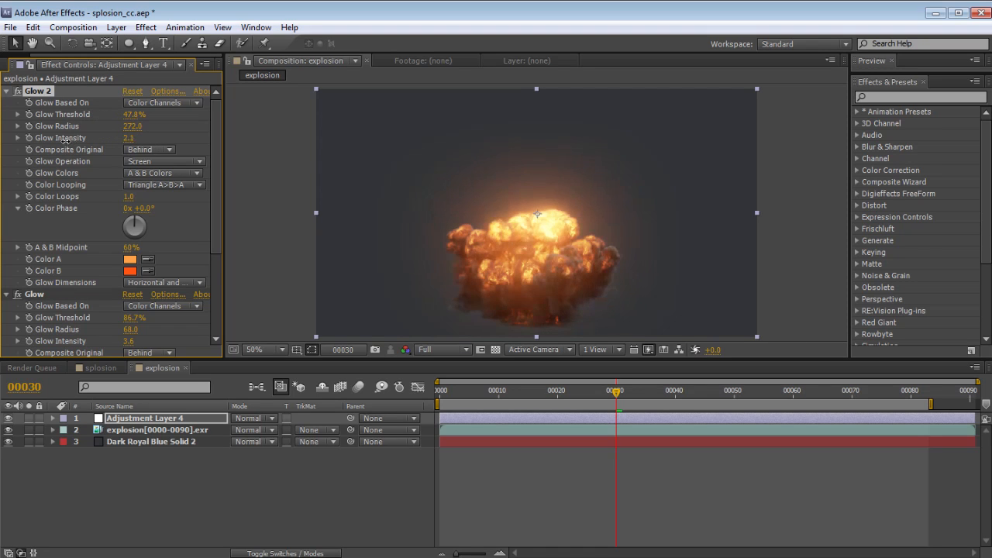
left_click_drag(543, 399, 605, 395)
left_click_drag(127, 140, 102, 137)
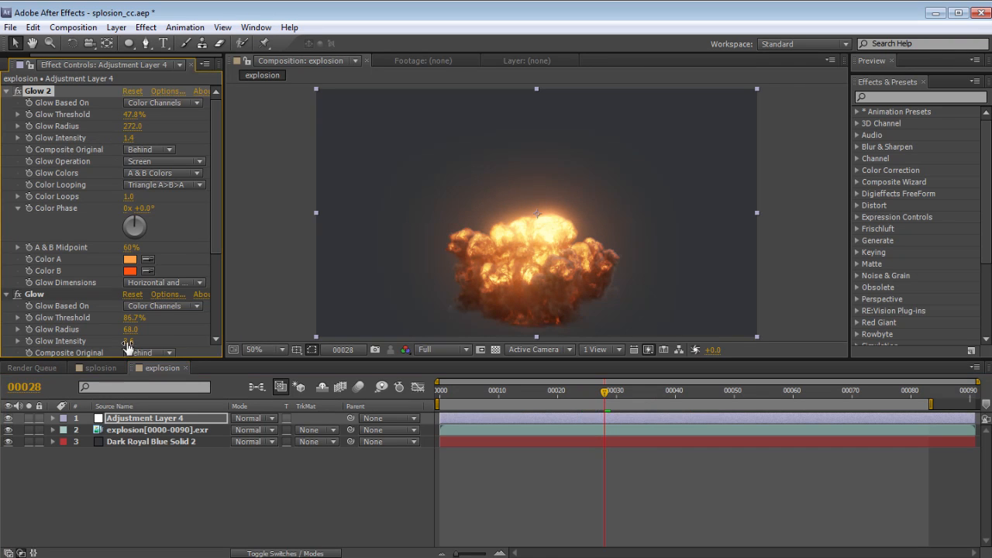
left_click_drag(127, 342, 101, 340)
left_click_drag(524, 396, 646, 403)
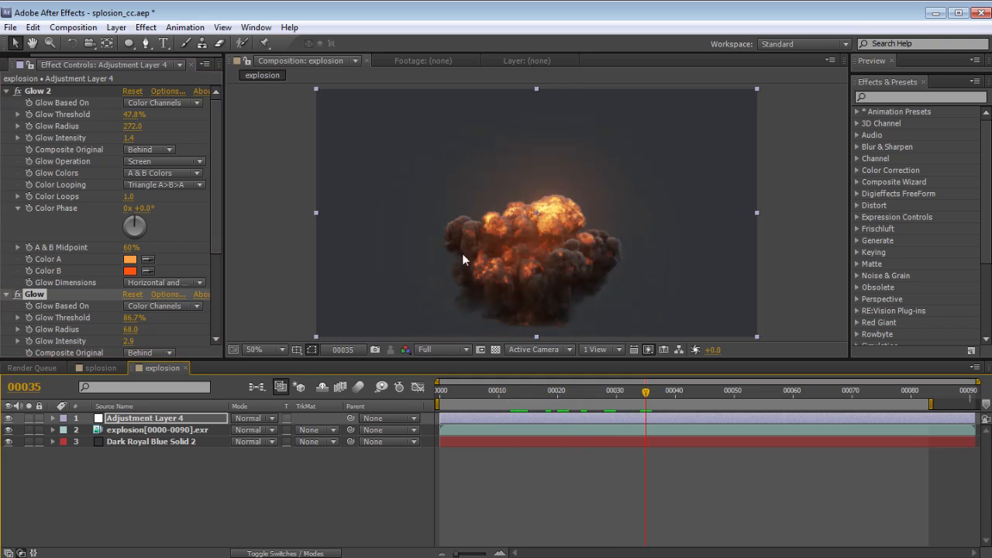
Step: Add a new adjustment layer above the glow layer and apply a Curves effect to it
left_click(116, 27)
mouse_move(126, 44)
left_click(385, 134)
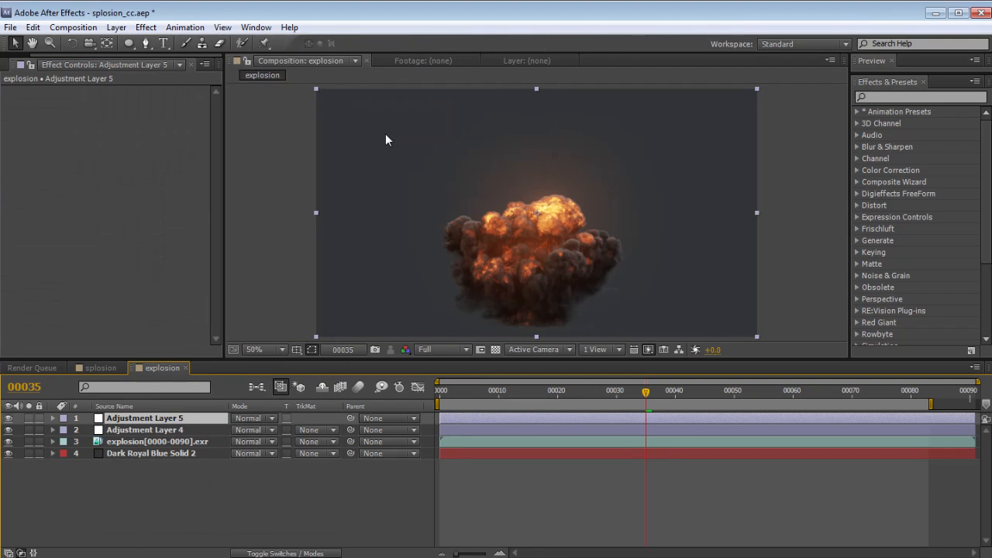
left_click(145, 27)
mouse_move(212, 161)
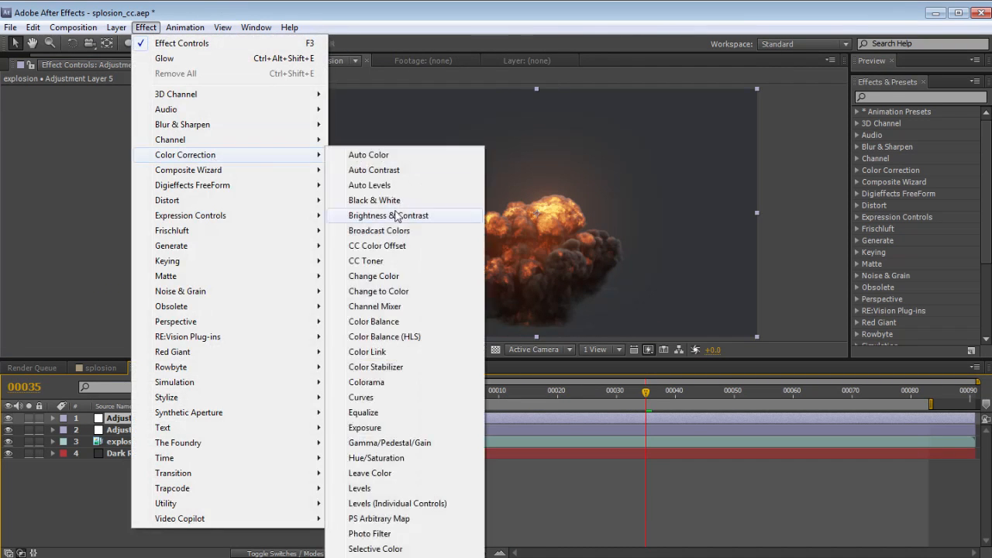
left_click(360, 397)
Step: Shape the RGB curve into an S-curve with darker shadows and brighter midtones, and check it across the timeline
left_click(90, 189)
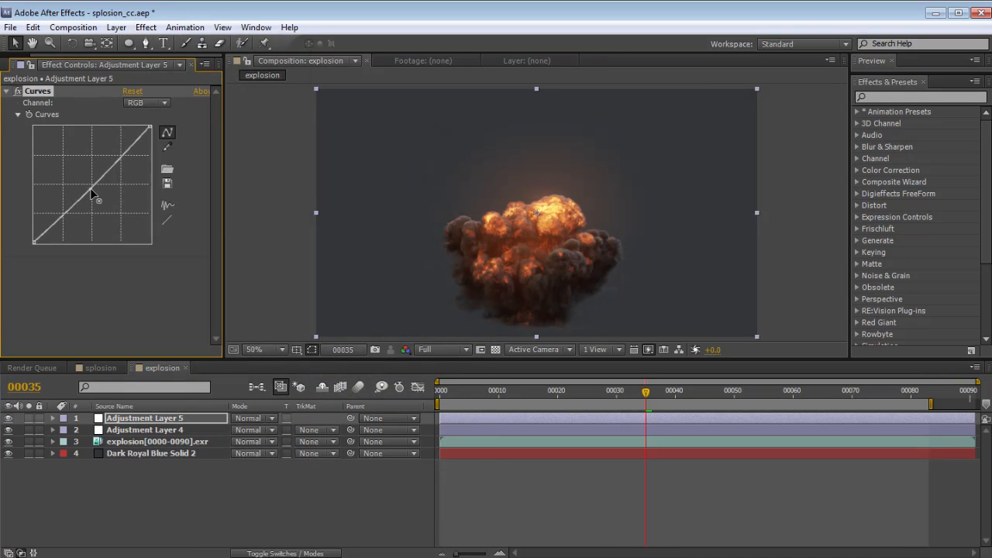
left_click_drag(47, 231, 90, 179)
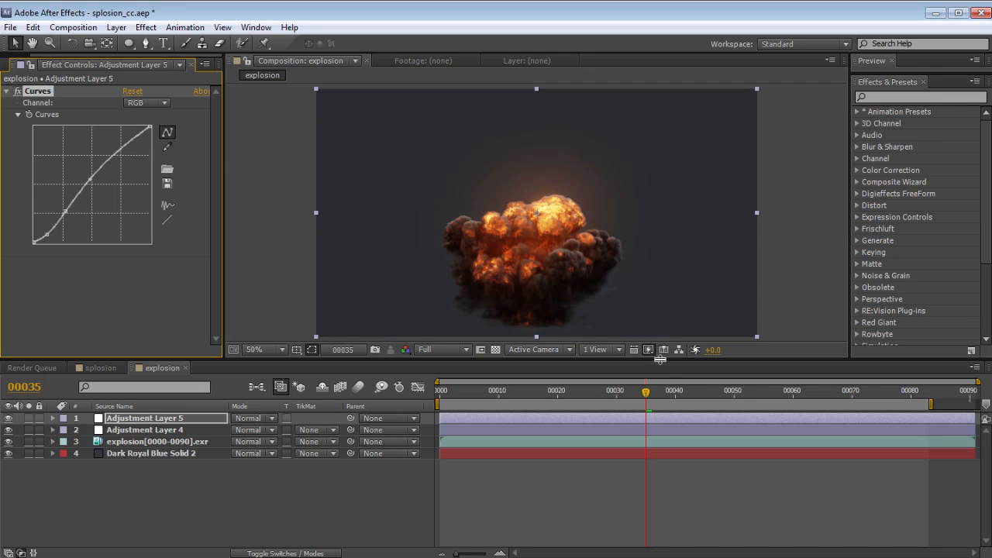
left_click(734, 403)
left_click_drag(736, 403, 585, 429)
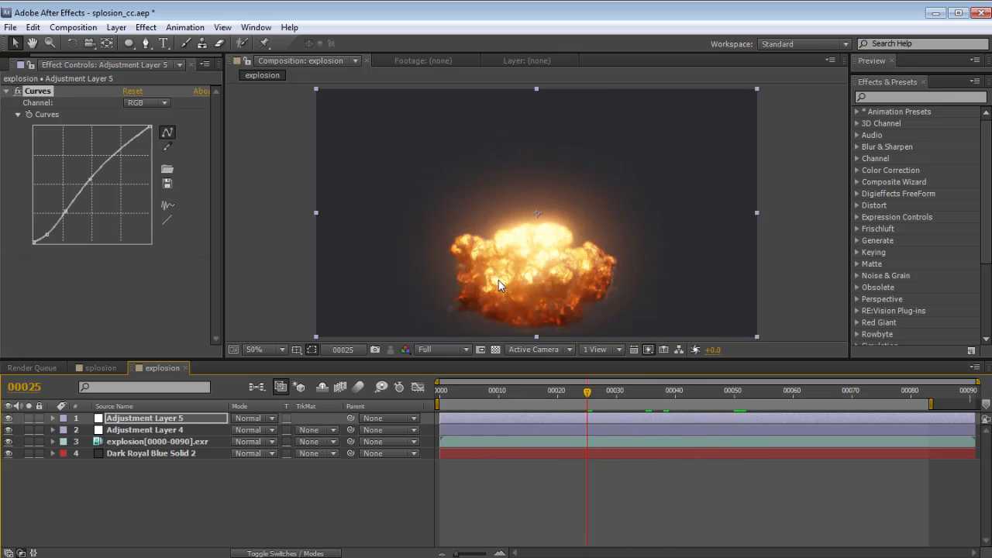
Step: End the work area at frame 56 and play a RAM preview of the explosion at 100% view size
scroll(496, 278, "up", 2)
left_click_drag(777, 397, 770, 396)
key("n")
key("space")
left_click_drag(585, 160, 583, 223)
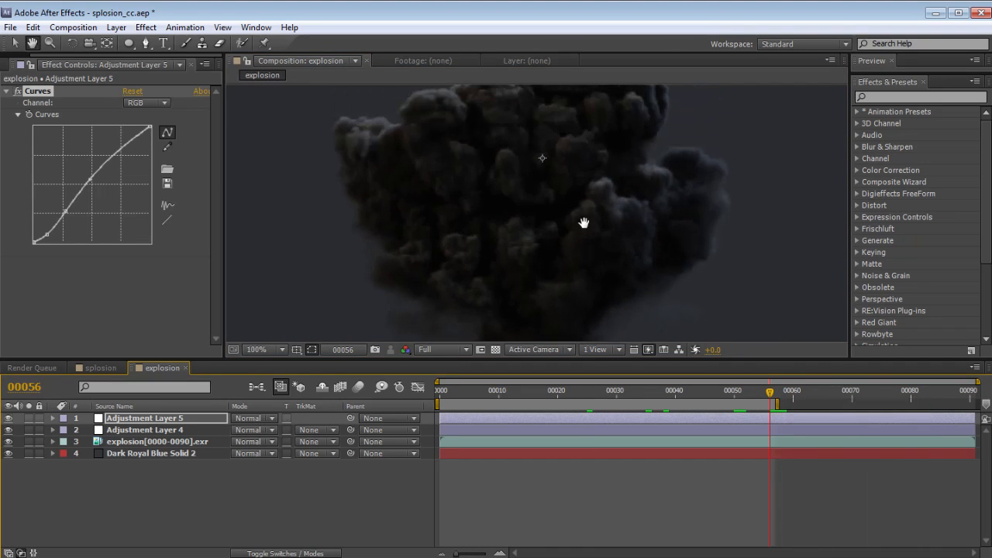
left_click_drag(876, 71, 904, 90)
left_click(983, 76)
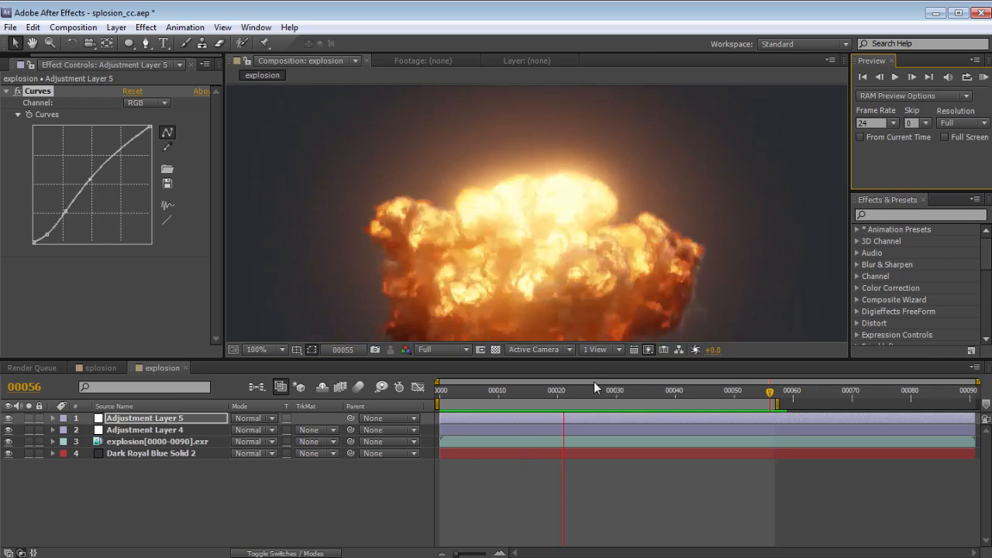
Step: Lower the Glow 2 intensity on Adjustment Layer 4 while viewing frame 28
key("comma")
left_click_drag(769, 392, 605, 404)
left_click(158, 431)
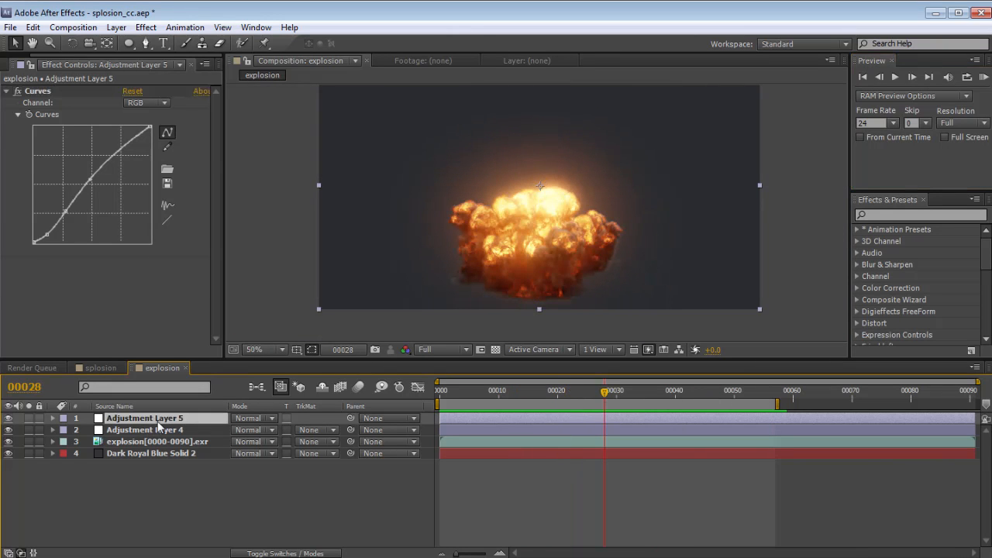
left_click_drag(129, 139, 86, 139)
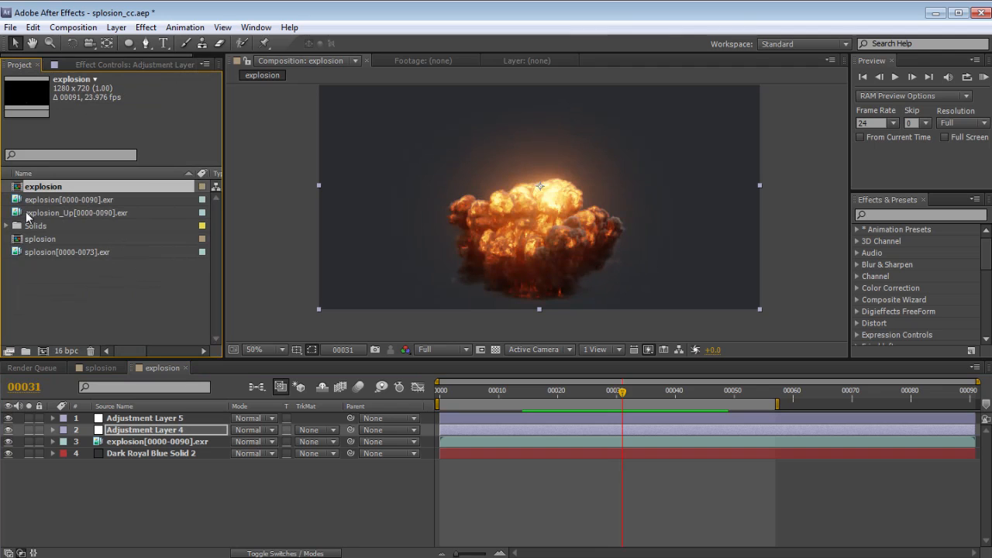
Step: Try replacing the explosion[0000-0090].exr layer's source with explosion_Up[0000-0090].exr, and examine the composition in a preview and at frame 28
left_click(154, 442)
left_click_drag(53, 215, 155, 443)
left_click_drag(502, 400, 664, 419)
left_click_drag(665, 381, 699, 384)
key("KP_0")
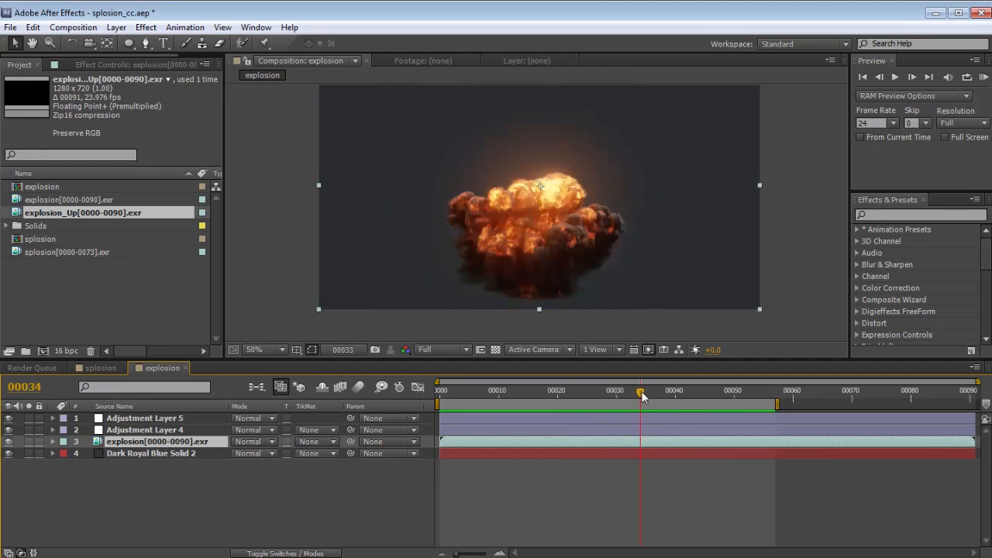
left_click_drag(642, 394, 604, 400)
scroll(553, 224, "up", 1)
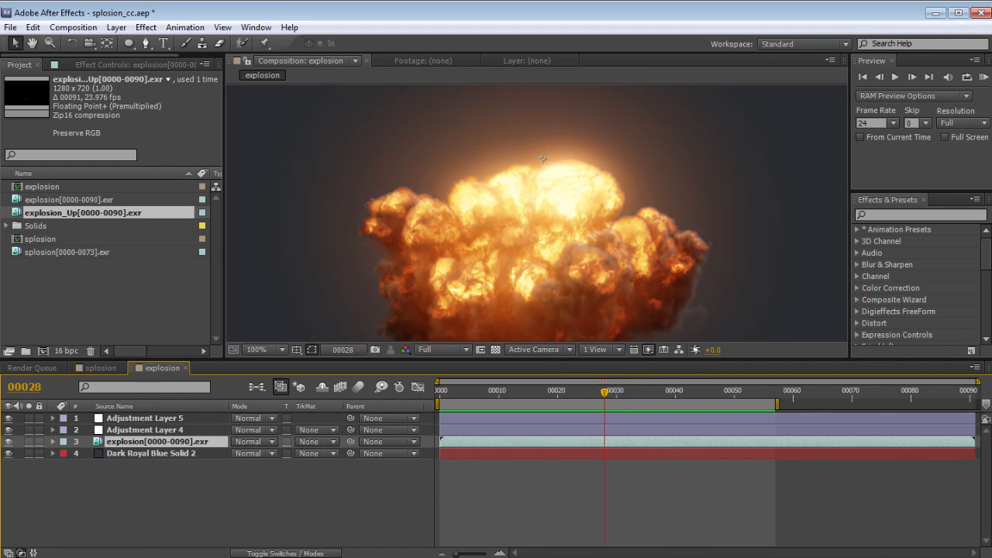
Step: Switch to Firefox, view the tutorials page on the Video Copilot site, and return to After Effects
key("alt+Tab")
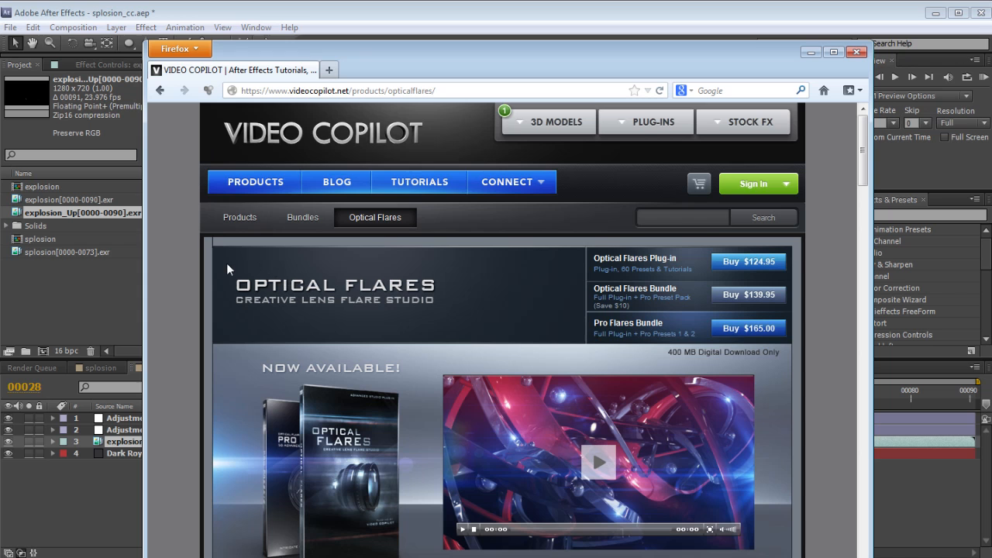
left_click(422, 186)
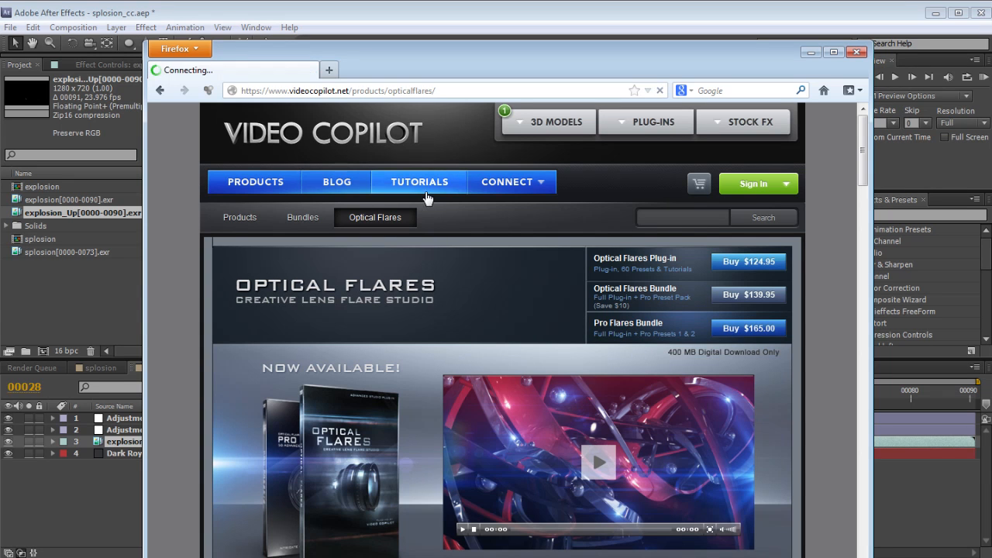
mouse_move(858, 145)
left_mouse_down()
mouse_move(859, 176)
mouse_move(859, 135)
left_mouse_up()
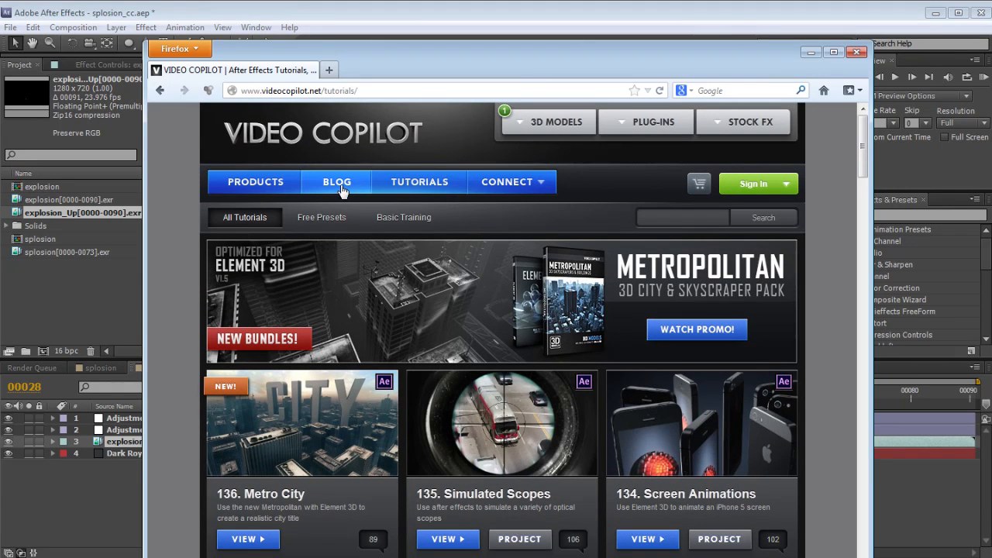
left_click(300, 16)
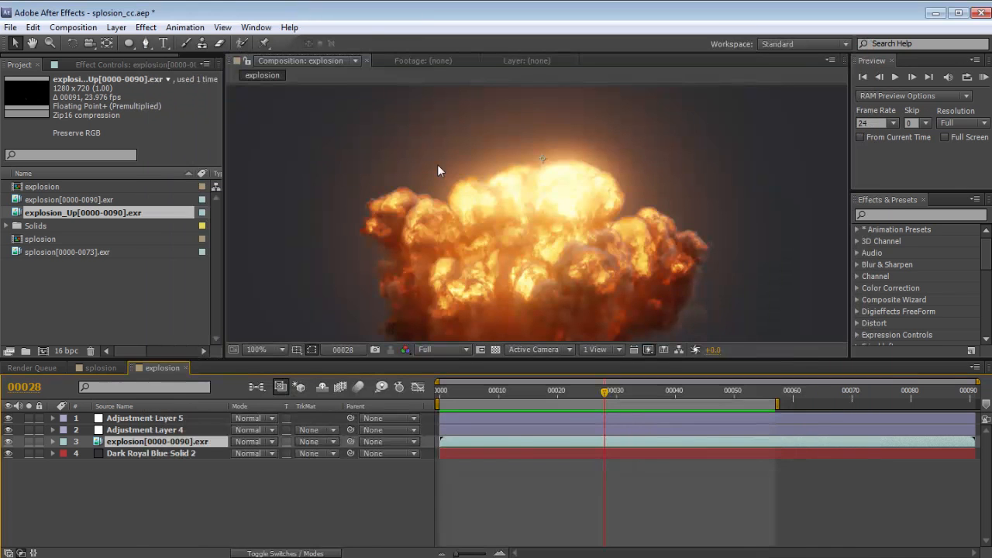